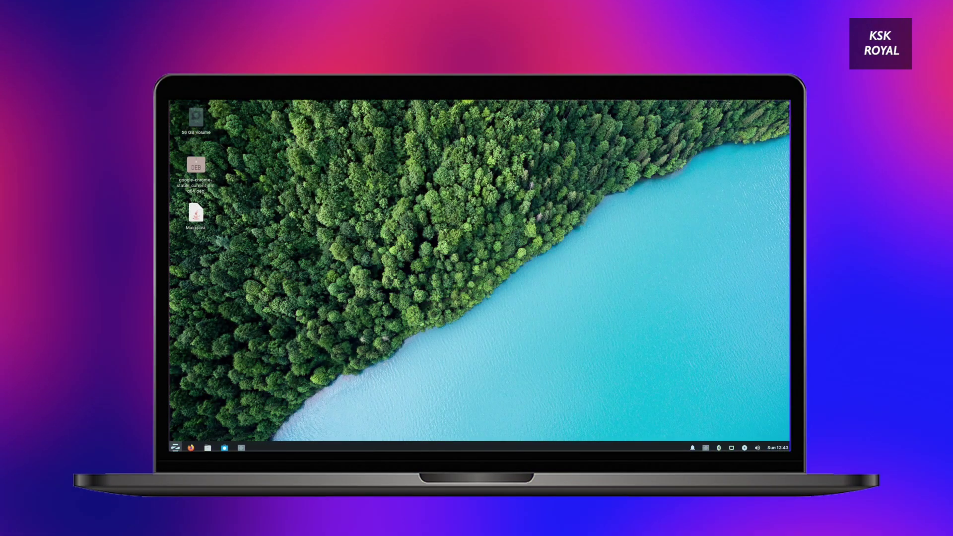
# Open the home folder in Thunar, shift its window right, and look into Downloads before returning home
pyautogui.press('super')
pyautogui.click(280, 324)
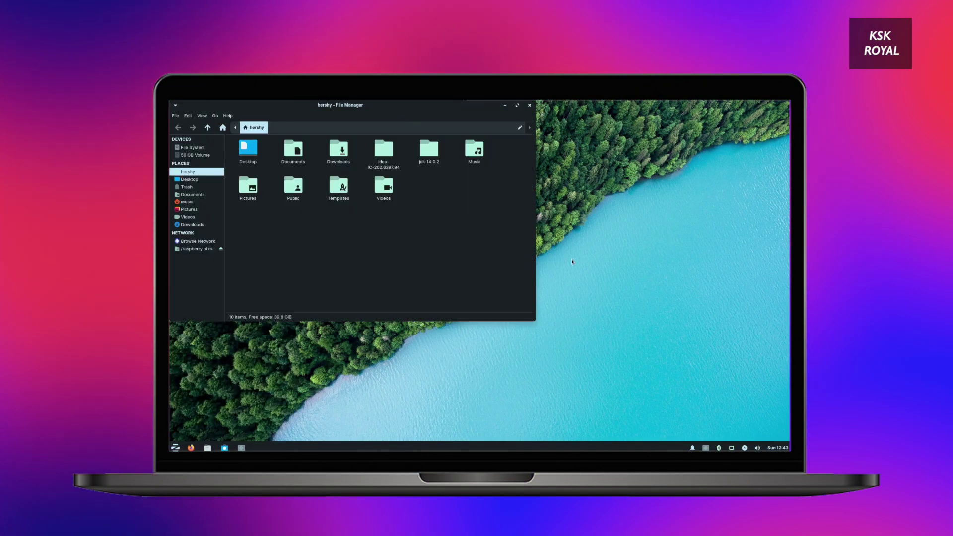
pyautogui.moveTo(556, 174); pyautogui.dragTo(575, 179)
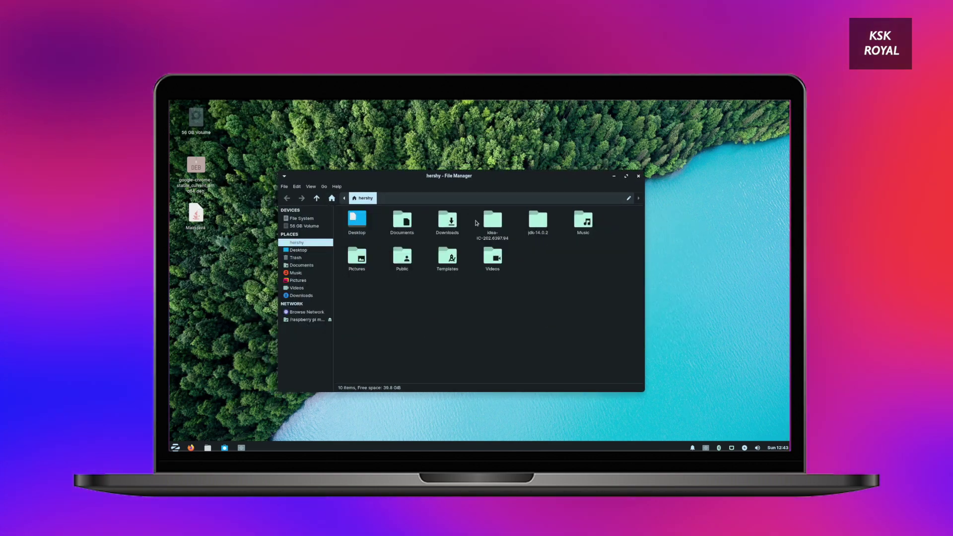
pyautogui.doubleClick(459, 227)
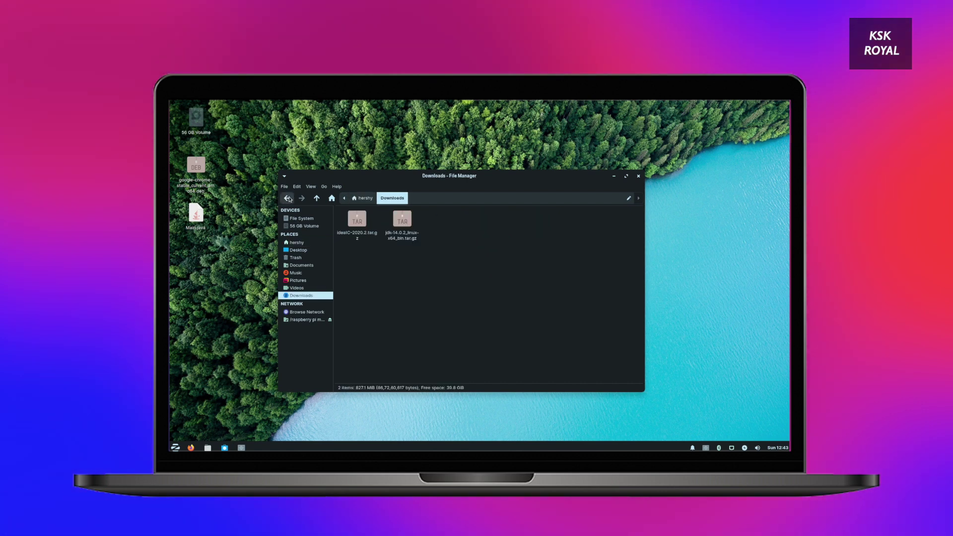
pyautogui.click(287, 199)
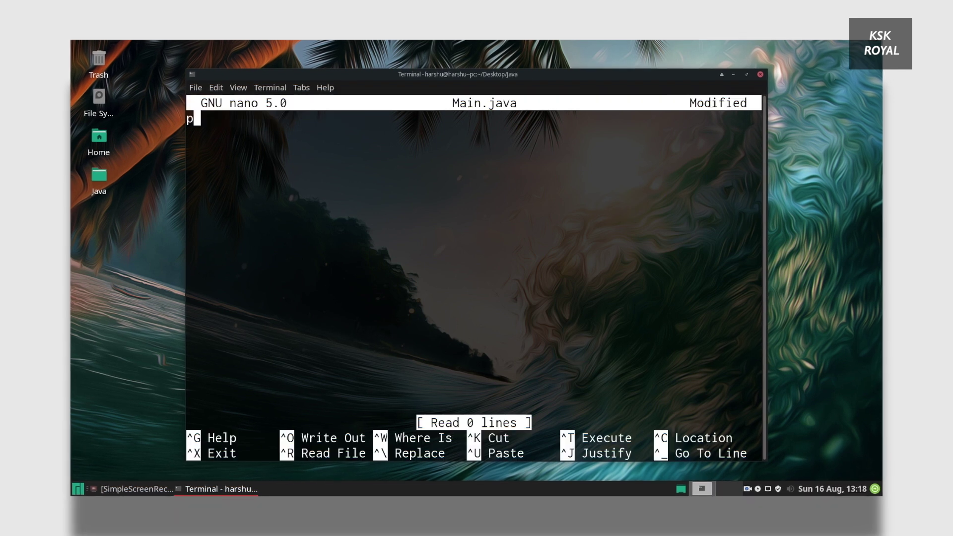
# Write the Main class with an empty main(String[] args) method in Main.java
pyautogui.write('public class Main {')
pyautogui.press('Return')
pyautogui.press('Return')
pyautogui.press('Return')
pyautogui.press('Return')
pyautogui.write('}')
pyautogui.press('Up')
pyautogui.press('Up')
pyautogui.write('public static void main(Stri)')
pyautogui.press('Left')
pyautogui.write('String[] args')
pyautogui.press('Right')
pyautogui.write('{')
pyautogui.press('Return')
pyautogui.press('Return')
pyautogui.press('Return')
pyautogui.press('Return')
pyautogui.write('}')
pyautogui.press('Up')
pyautogui.press('Up')
# Add an if (args.length > 0) block containing a for loop from i = 0 to args.length
pyautogui.write('if() {}')
pyautogui.write('args.length ')
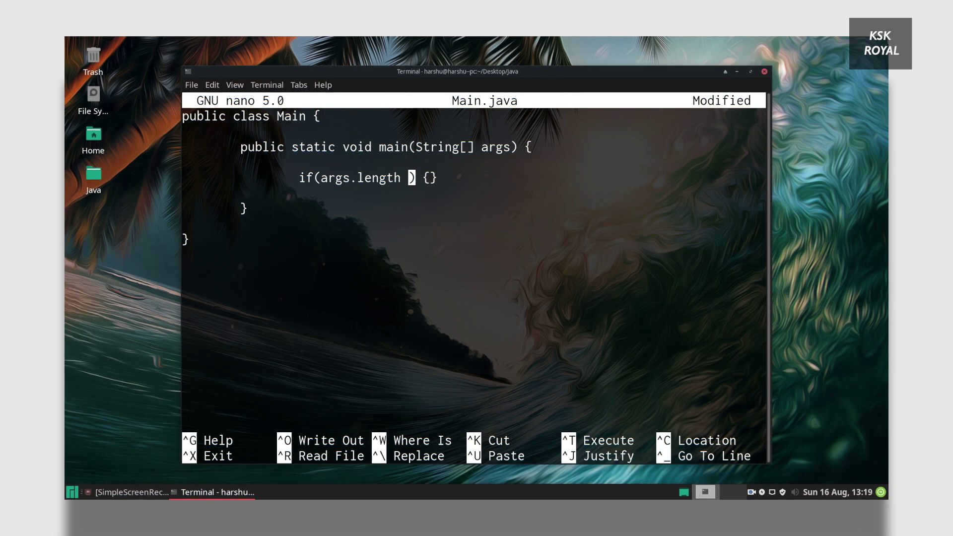
pyautogui.write('> 0')
pyautogui.press('Right')
pyautogui.press('Right')
pyautogui.press('Right')
pyautogui.write('System.o')
pyautogui.press('BackSpace')
pyautogui.press('BackSpace')
pyautogui.press('BackSpace')
pyautogui.press('BackSpace')
pyautogui.press('BackSpace')
pyautogui.press('BackSpace')
pyautogui.press('BackSpace')
pyautogui.press('BackSpace')
pyautogui.press('Return')
pyautogui.press('Return')
pyautogui.press('Tab')
pyautogui.press('Tab')
pyautogui.press('Up')
pyautogui.press('Tab')
pyautogui.press('Tab')
pyautogui.press('Tab')
pyautogui.write('for(int i = 0) {}')
pyautogui.press('Left')
pyautogui.press('Left')
pyautogui.press('Left')
pyautogui.press('Left')
pyautogui.write('; i < args.length; i++')
pyautogui.press('Right')
pyautogui.press('Right')
pyautogui.press('Right')
pyautogui.press('Return')
pyautogui.press('Return')
pyautogui.press('Tab')
pyautogui.press('Tab')
pyautogui.press('Tab')
pyautogui.press('Up')
pyautogui.press('Tab')
pyautogui.press('Tab')
pyautogui.press('Tab')
pyautogui.press('Tab')
# Print args[i] inside the loop and add an else branch printing an empty line
pyautogui.write('System.out.println();')
pyautogui.press('Left')
pyautogui.press('Left')
pyautogui.write('""')
pyautogui.press('Left')
pyautogui.write('A')
pyautogui.press('BackSpace')
pyautogui.press('BackSpace')
pyautogui.press('Delete')
pyautogui.write('args[]')
pyautogui.press('Left')
pyautogui.write('i')
pyautogui.press('Down')
pyautogui.press('Down')
pyautogui.press('End')
pyautogui.write('else { ')
pyautogui.write('\t\t\tSystem.out.println();')
pyautogui.press('Left')
pyautogui.press('Left')
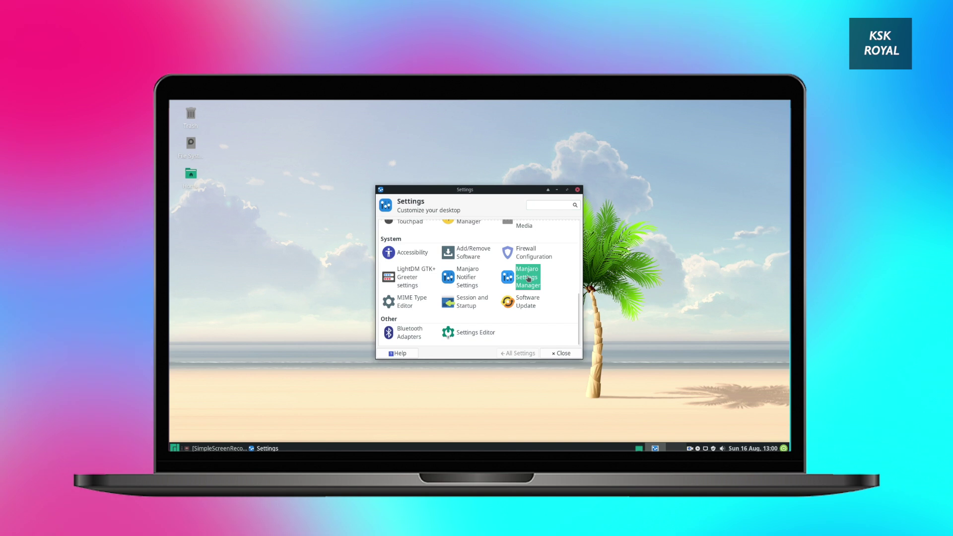
# Browse the Kernel list in Manjaro Settings Manager, then run sudo htop in a terminal
pyautogui.click(526, 272)
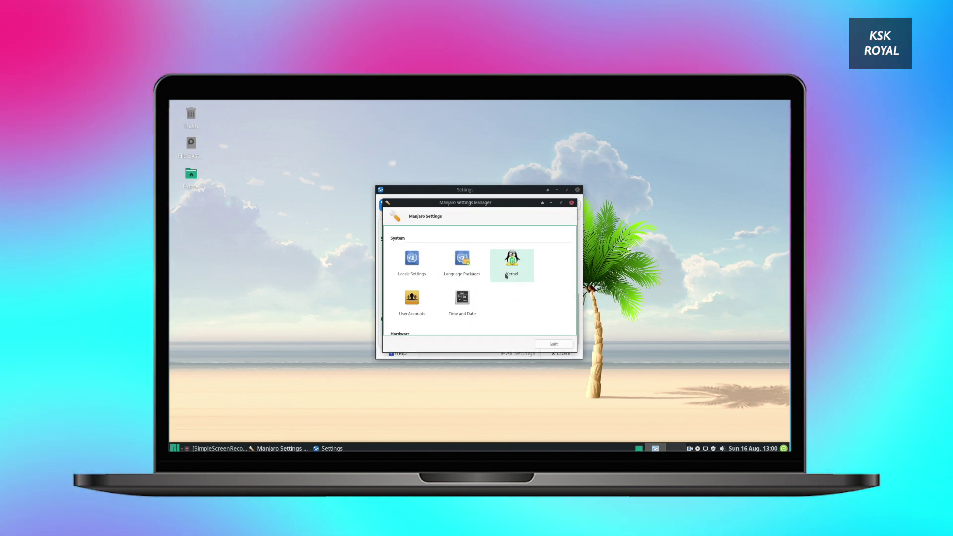
pyautogui.scroll(-2, 436, 275)
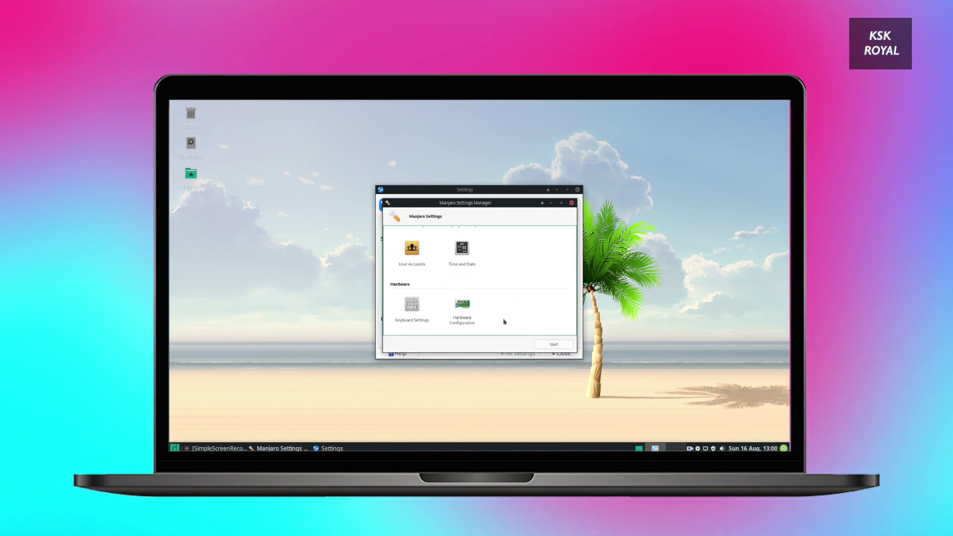
pyautogui.scroll(2, 504, 321)
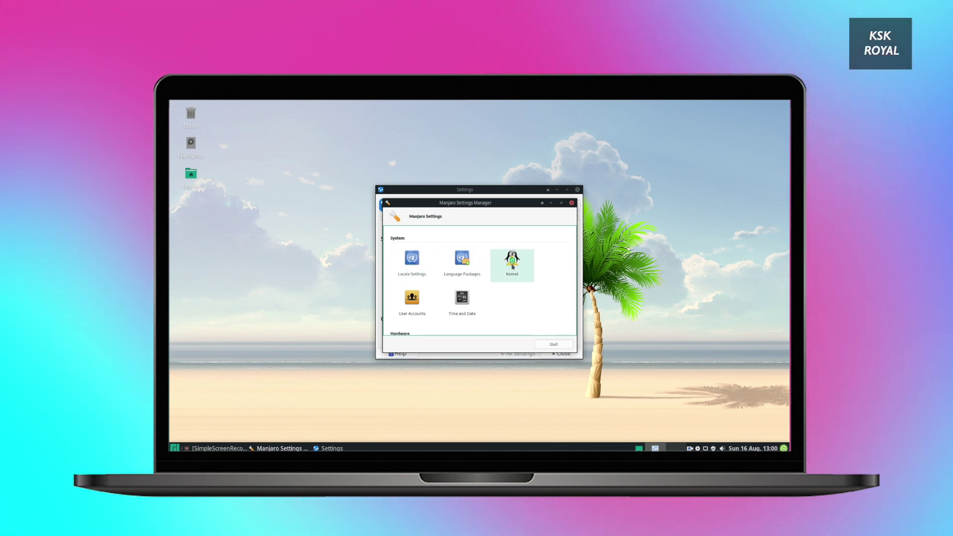
pyautogui.click(515, 258)
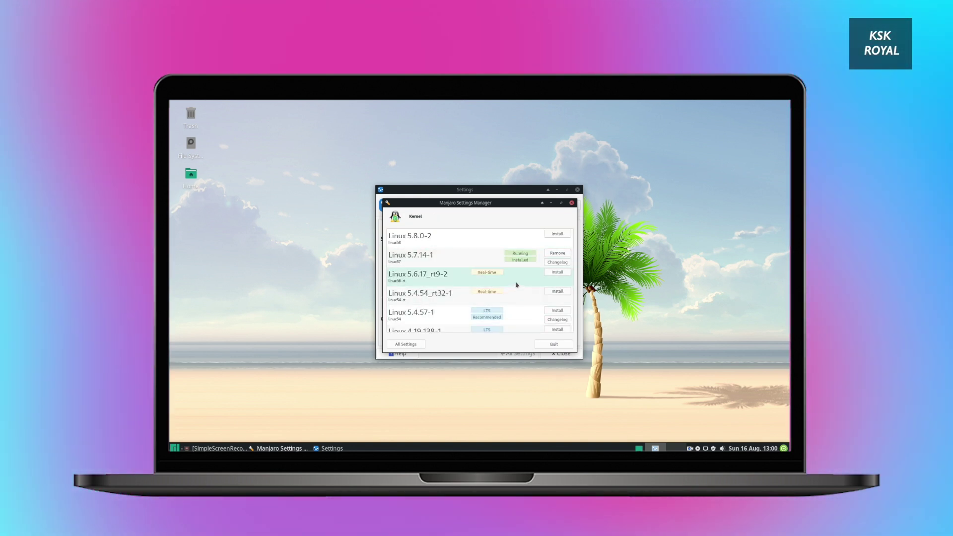
pyautogui.scroll(-2, 516, 284)
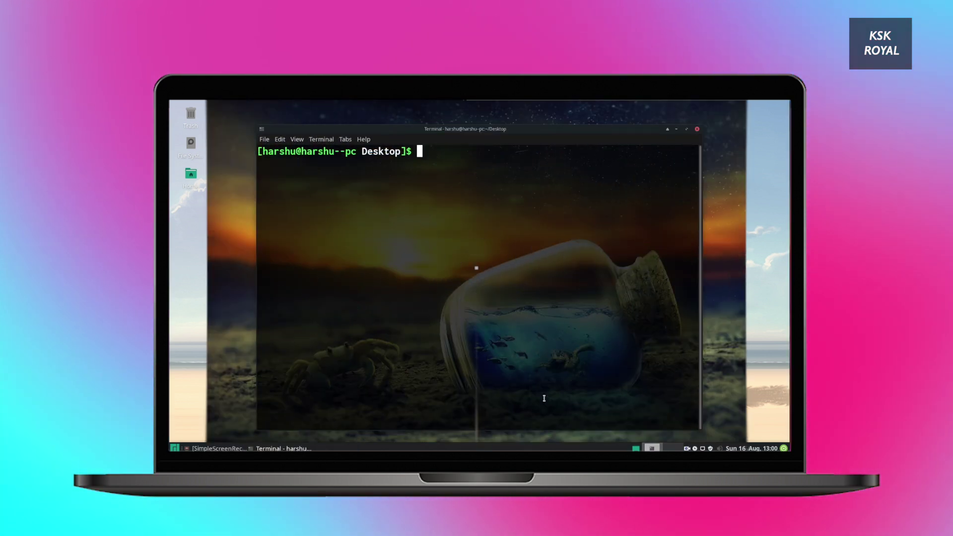
pyautogui.write('sd')
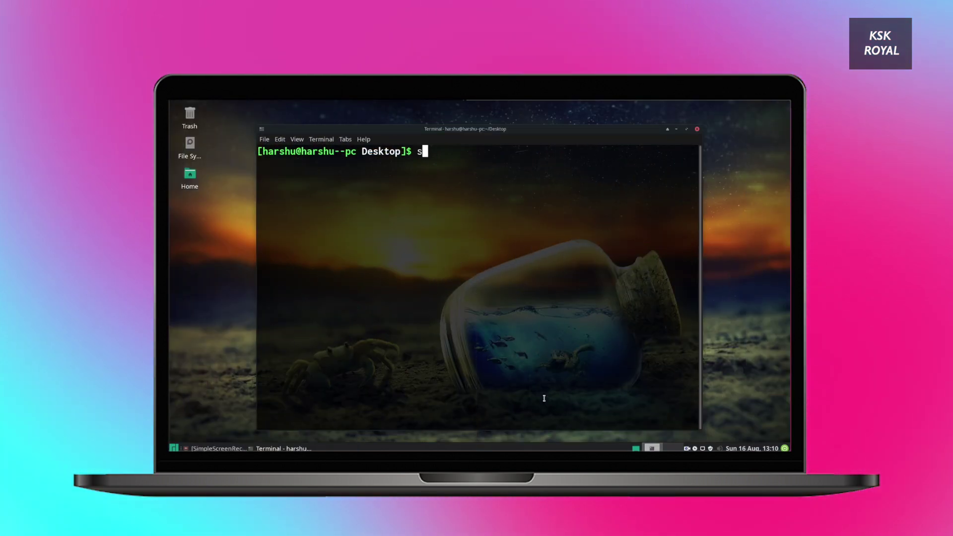
pyautogui.write('do htop')
pyautogui.press('Return')
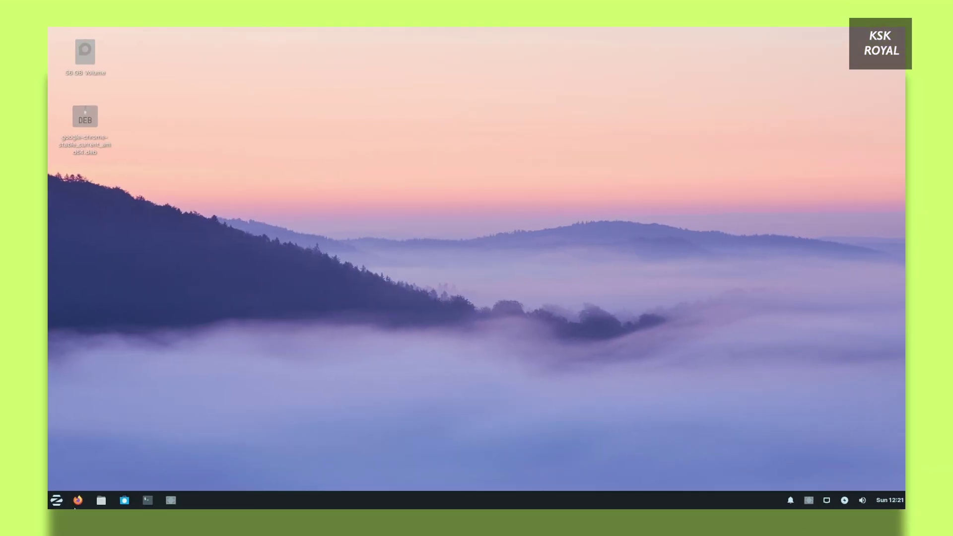
# Open zorinos.com/download in Firefox, show the 15.2 Lite edition, dismiss the cookie notice, and scroll down
pyautogui.click(75, 505)
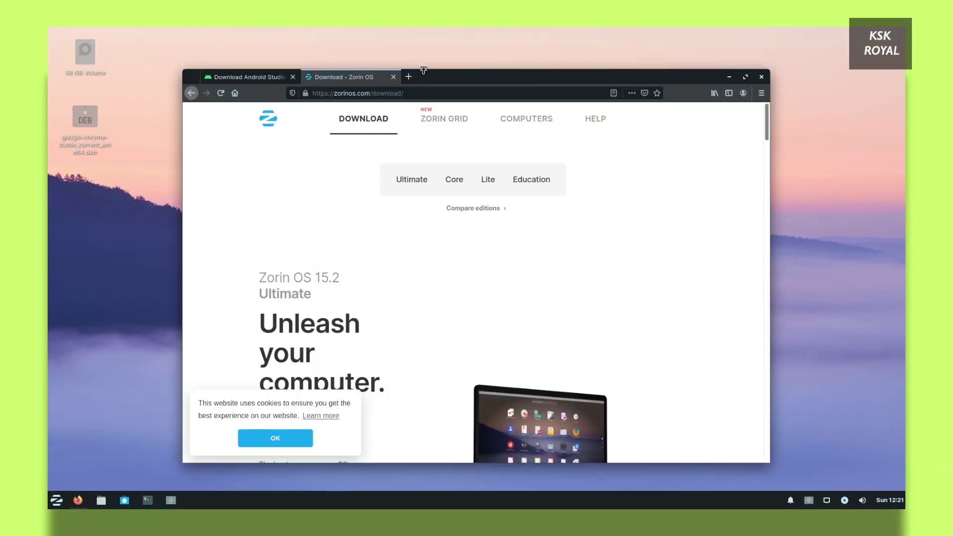
pyautogui.click(491, 183)
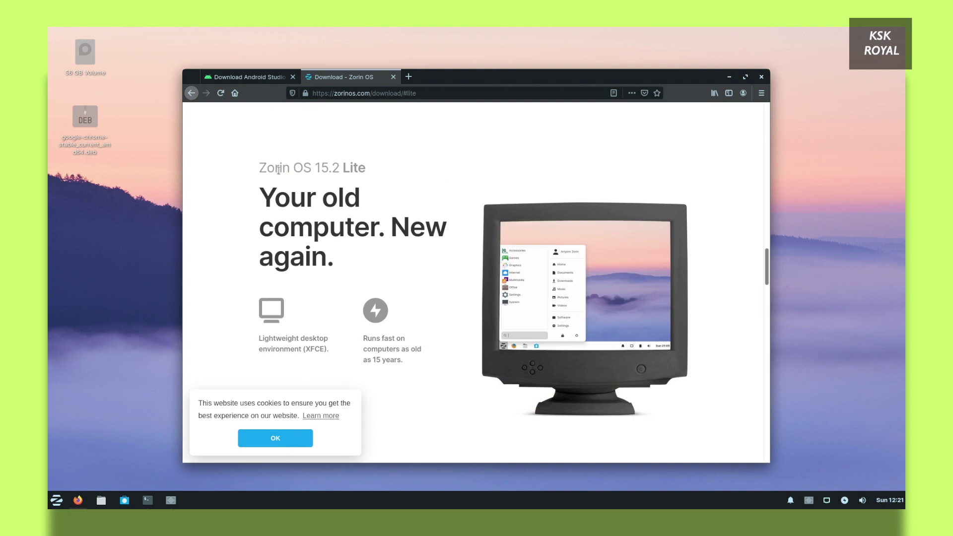
pyautogui.click(265, 435)
pyautogui.scroll(-3, 391, 350)
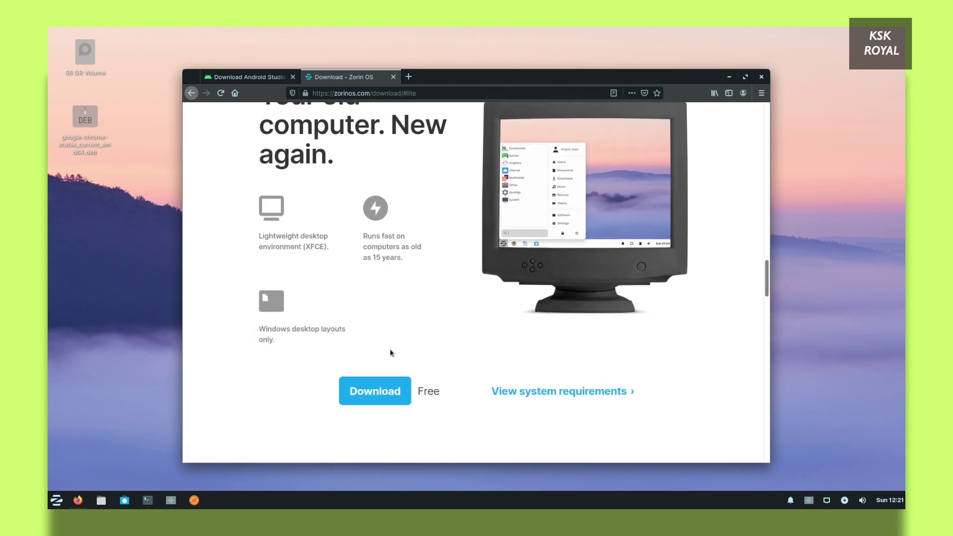
pyautogui.scroll(-3, 390, 353)
pyautogui.scroll(-3, 390, 352)
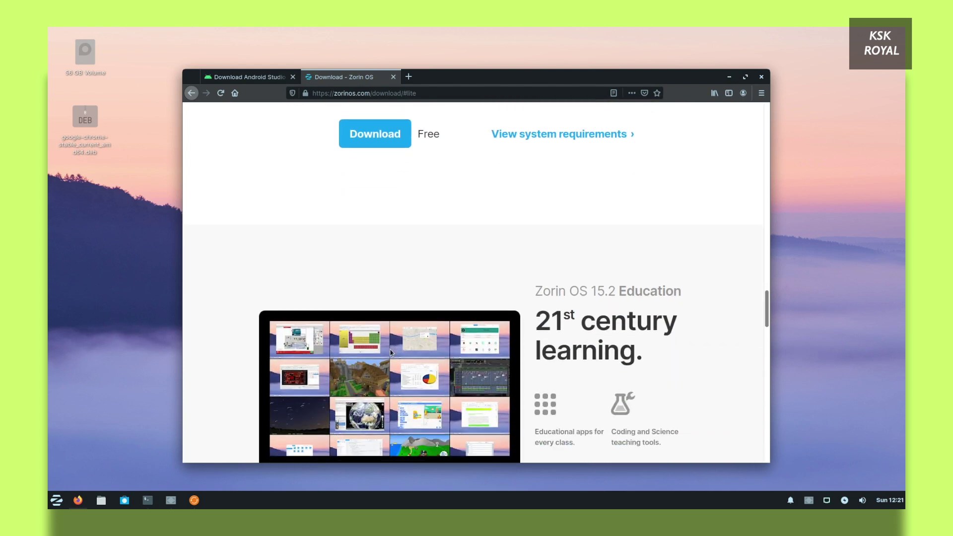
pyautogui.scroll(-2, 391, 352)
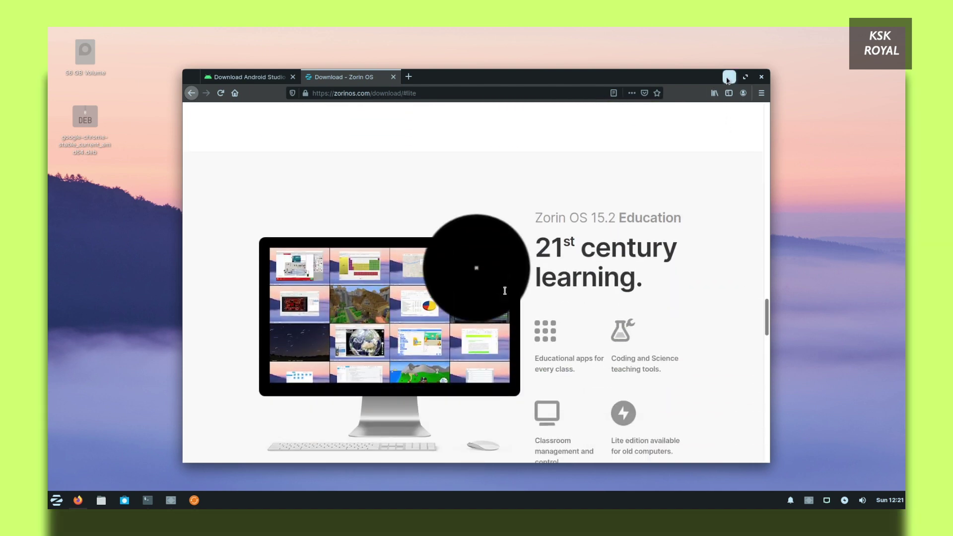
# Run neofetch to display the Zorin OS 15.2 system details beside the logo
pyautogui.write('neofetch')
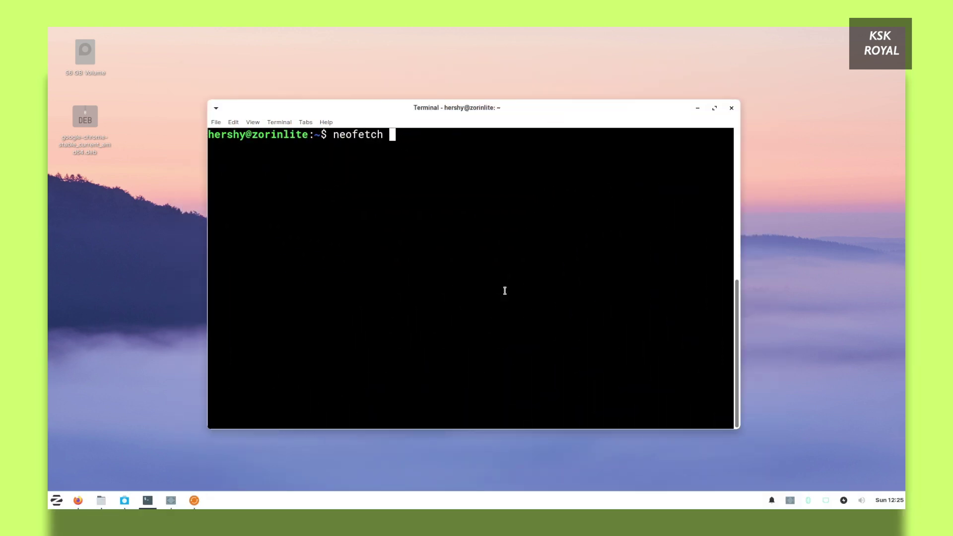
pyautogui.press('Return')
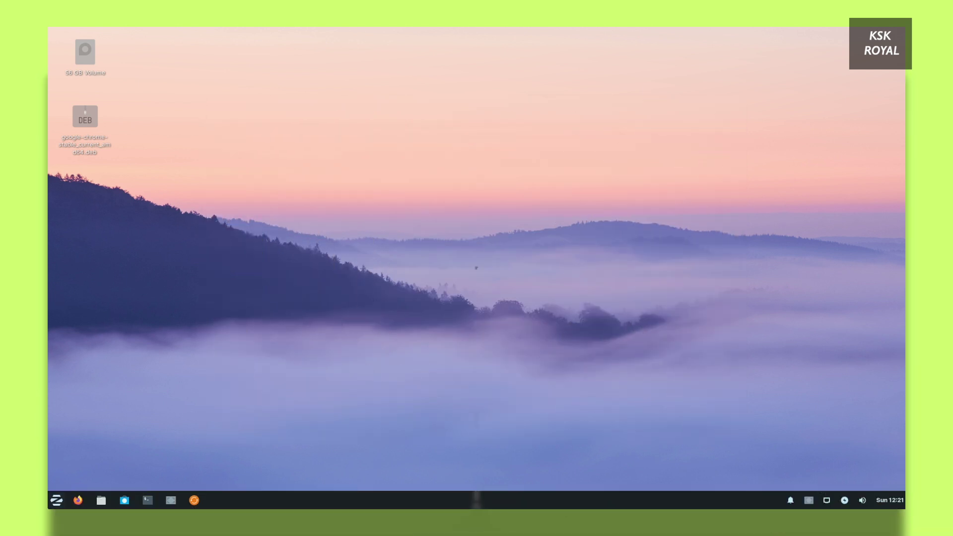
# Open Settings from the Zorin menu and scroll through its Personal, Hardware and System categories
pyautogui.click(56, 499)
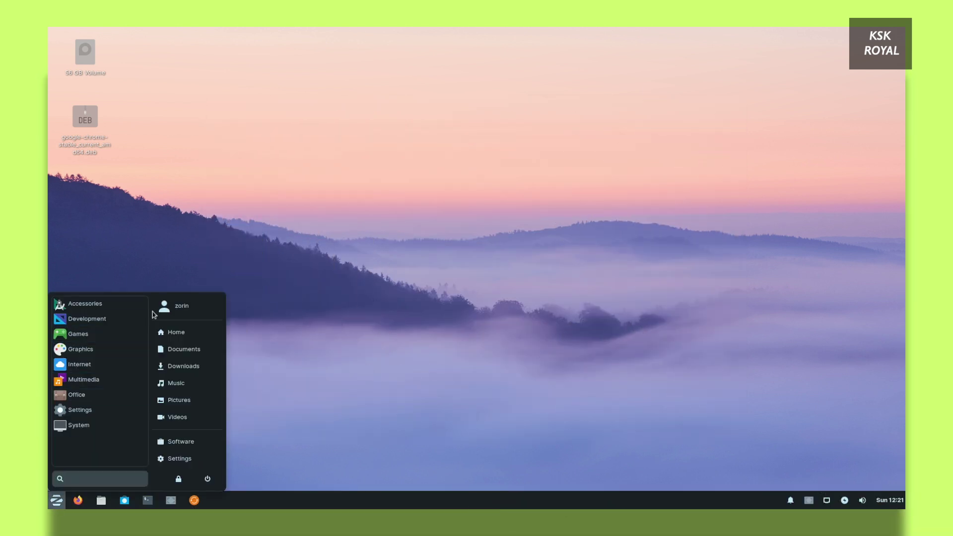
pyautogui.click(195, 460)
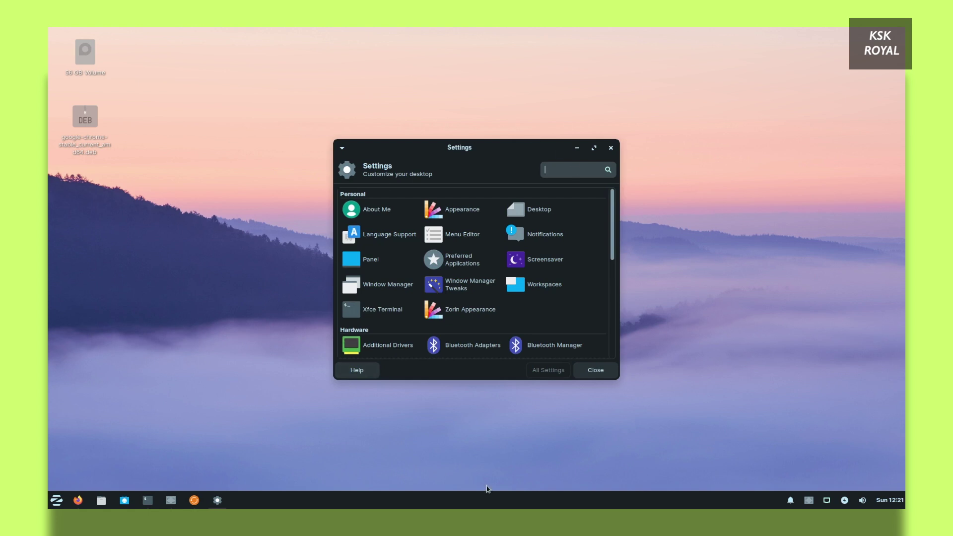
pyautogui.scroll(-5, 528, 285)
pyautogui.scroll(-4, 528, 285)
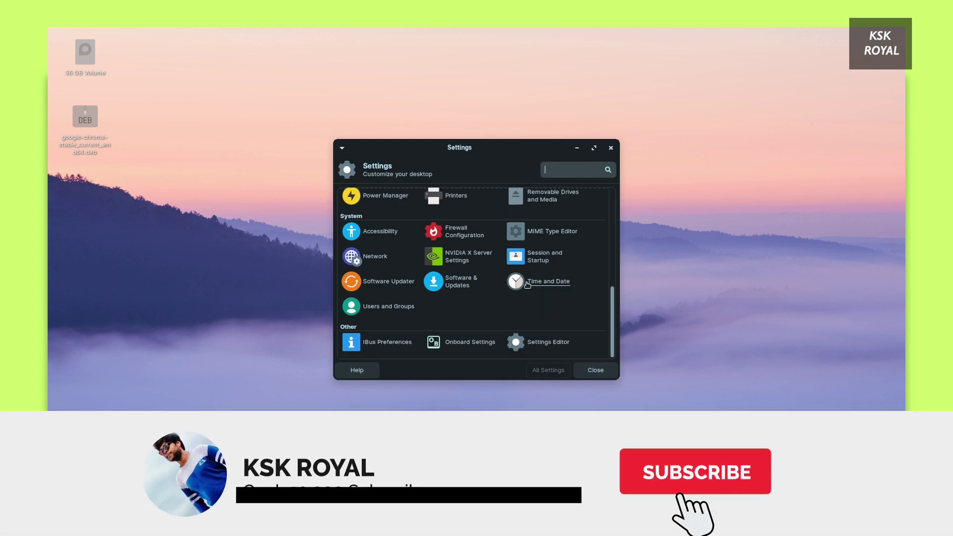
pyautogui.scroll(1, 527, 285)
pyautogui.scroll(8, 527, 284)
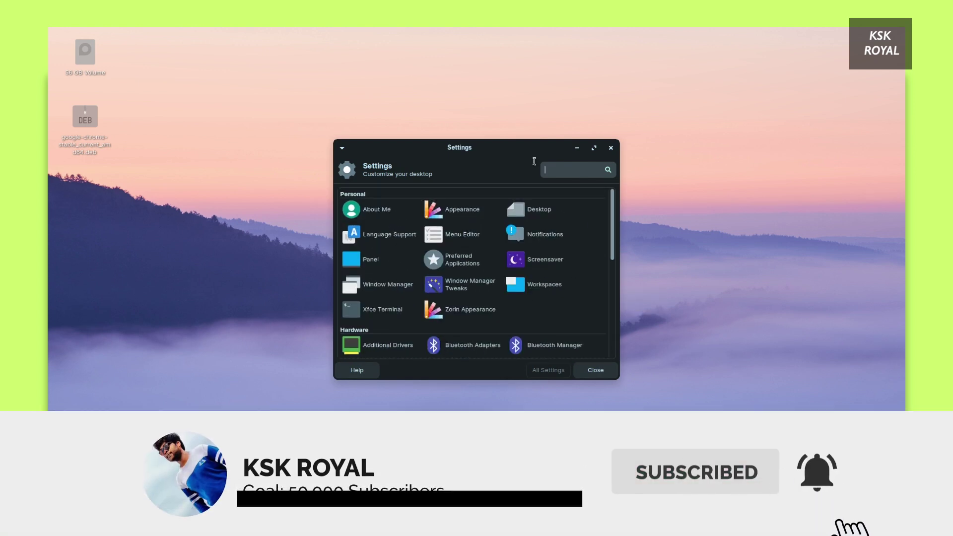
# Try several Zorin styles in Appearance, settling on ZorinGreen-Light
pyautogui.click(607, 150)
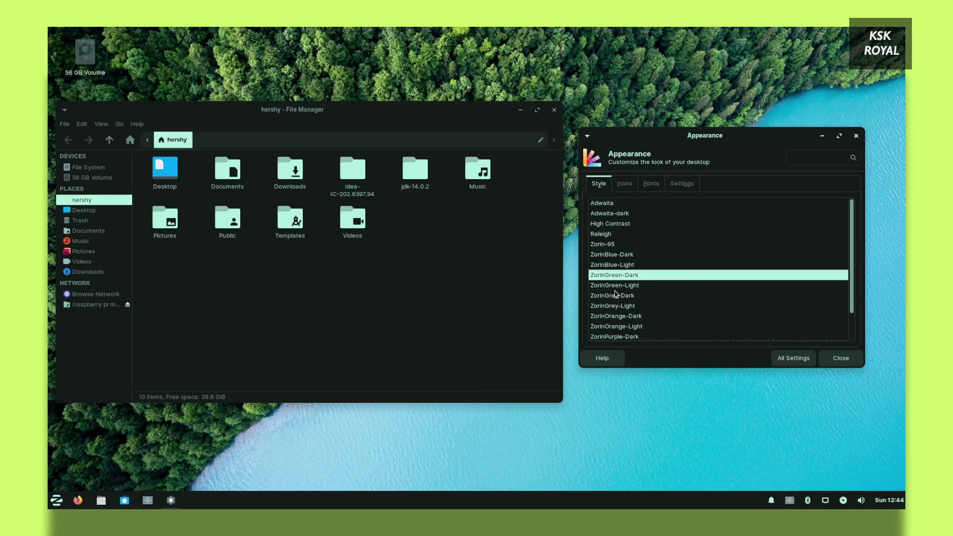
pyautogui.click(615, 295)
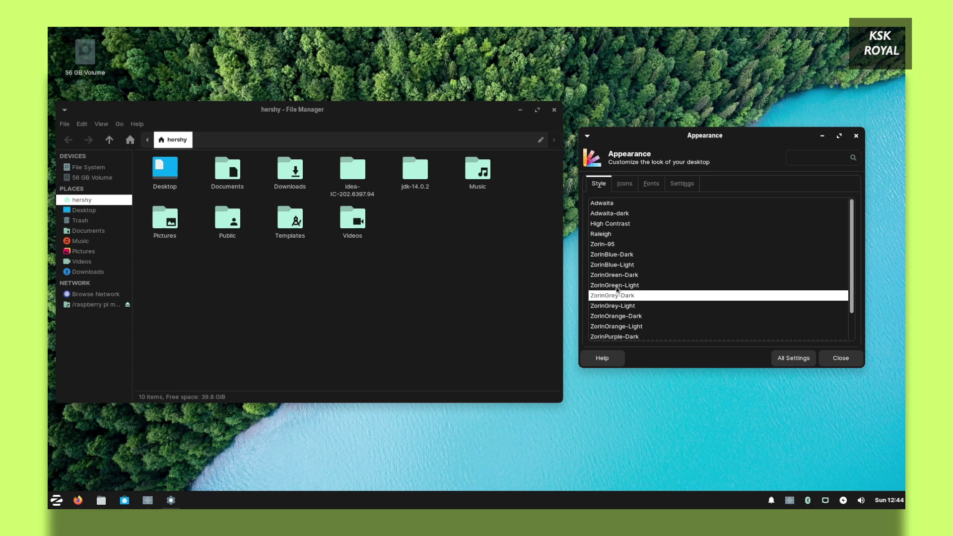
pyautogui.click(615, 285)
pyautogui.click(620, 306)
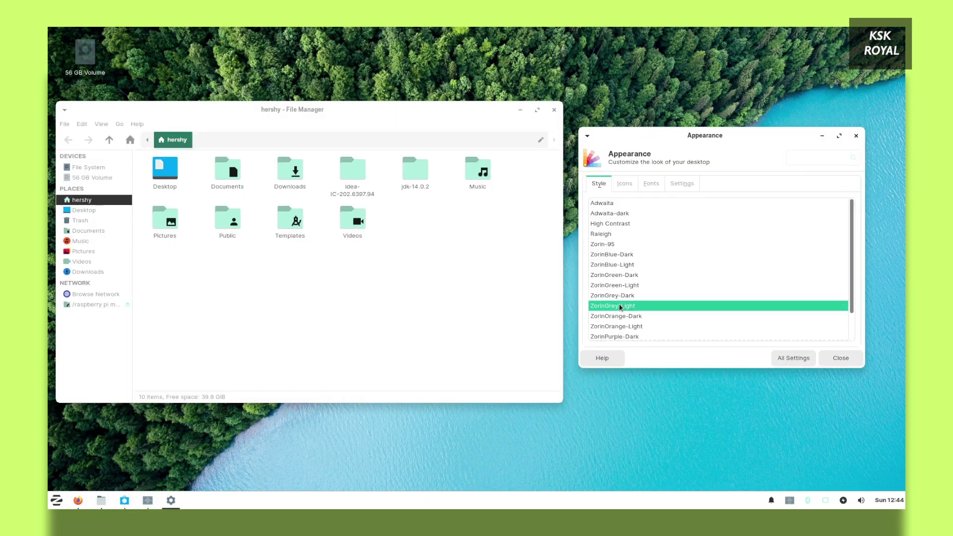
pyautogui.click(623, 317)
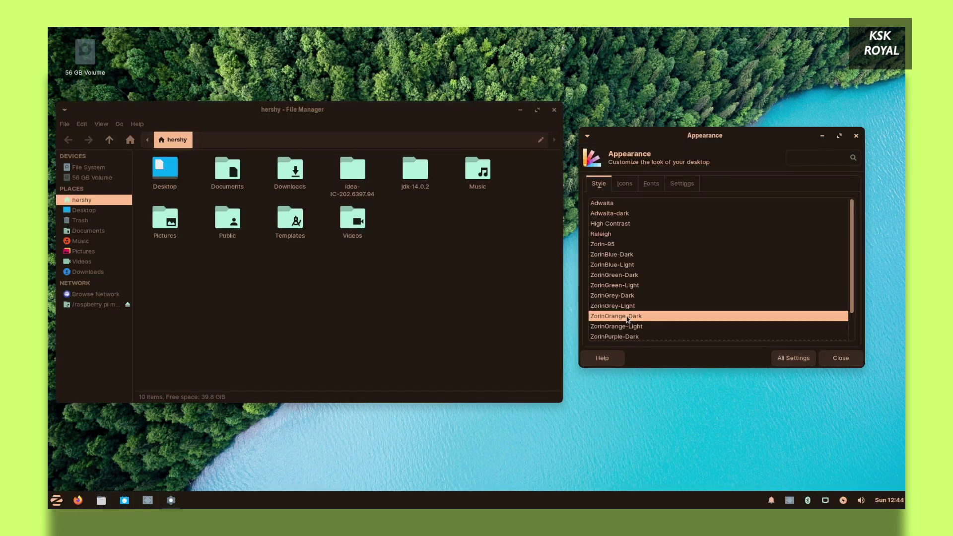
pyautogui.click(628, 328)
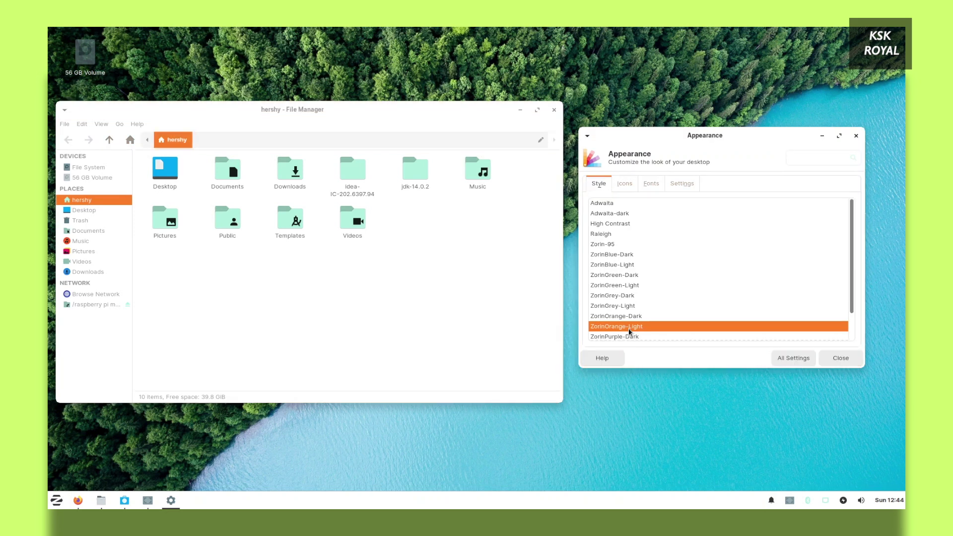
pyautogui.click(629, 337)
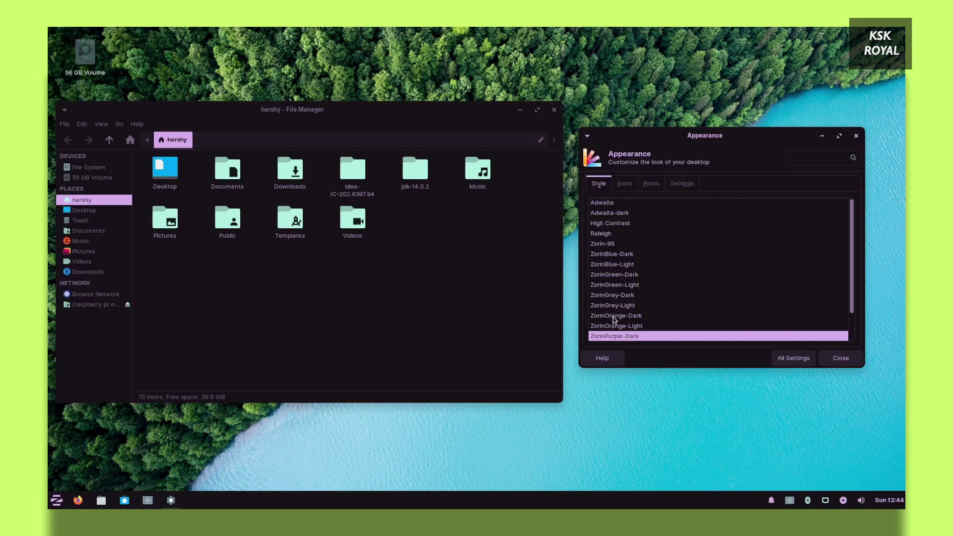
pyautogui.click(436, 300)
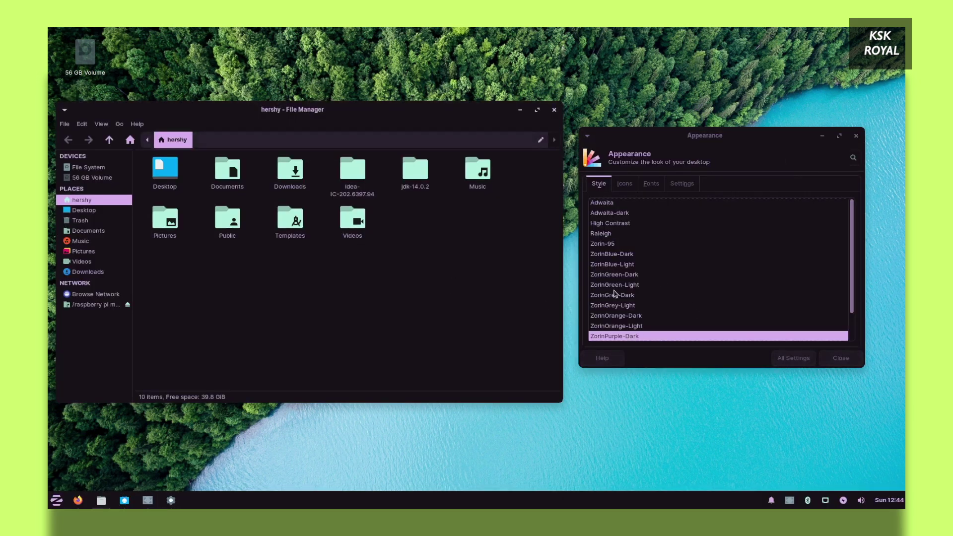
pyautogui.click(627, 316)
pyautogui.click(624, 276)
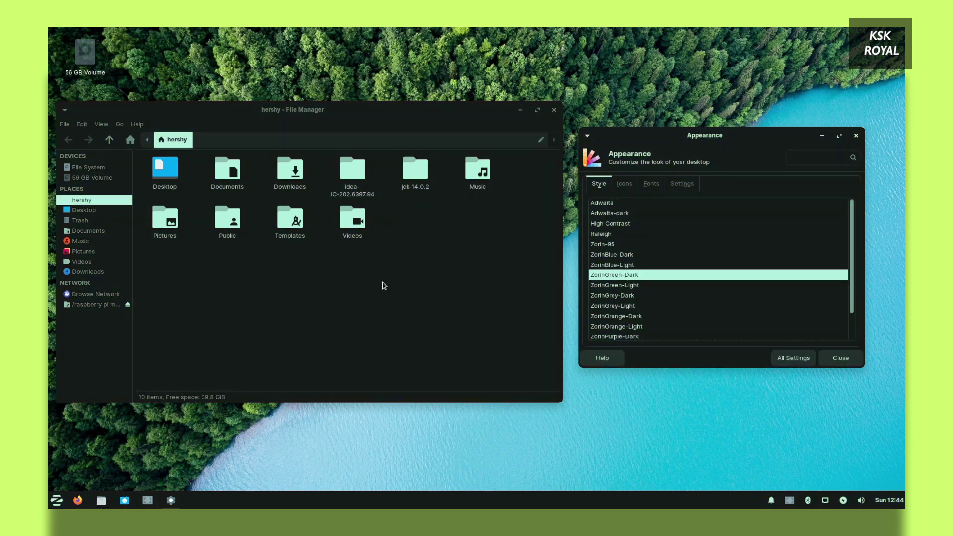
pyautogui.click(629, 286)
# Set the icon theme to ZorinBlue-Light and keep Roboto Mono Regular as the monospace font
pyautogui.click(625, 185)
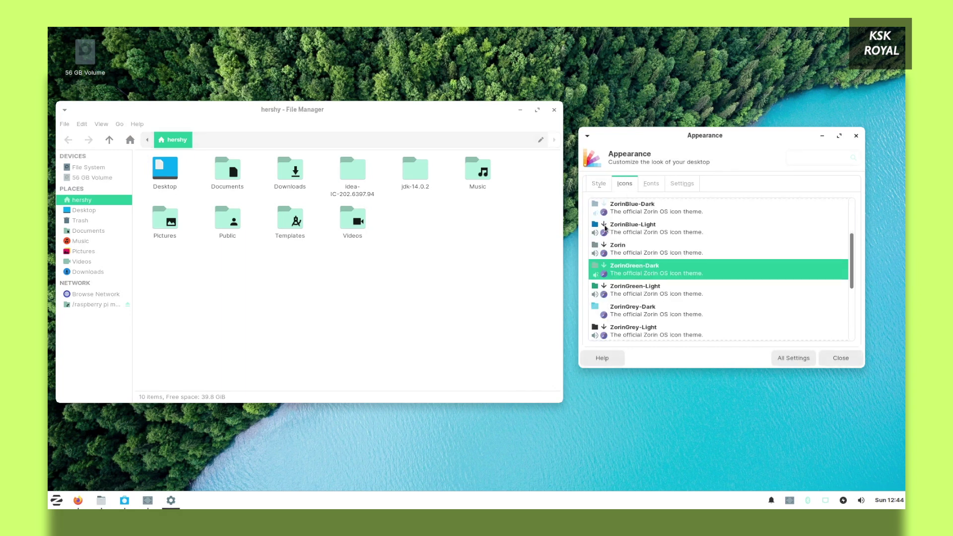
pyautogui.click(626, 232)
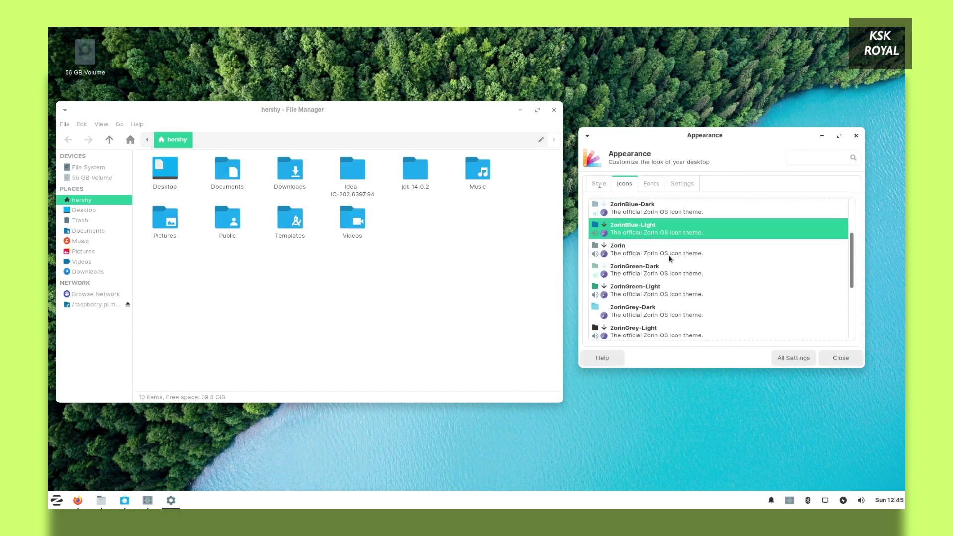
pyautogui.click(651, 184)
pyautogui.scroll(-1, 653, 261)
pyautogui.scroll(1, 653, 261)
pyautogui.click(714, 251)
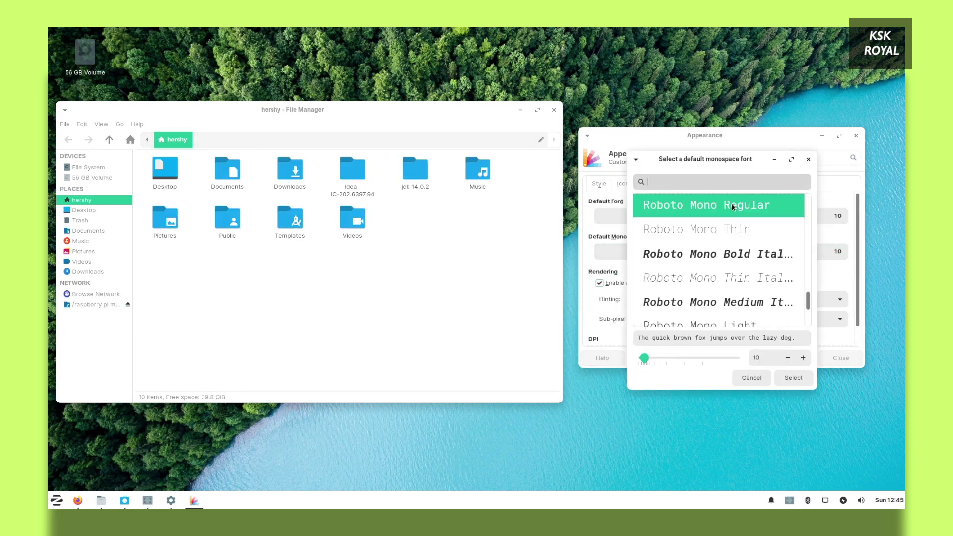
pyautogui.scroll(-2, 734, 297)
pyautogui.scroll(4, 744, 305)
pyautogui.click(750, 379)
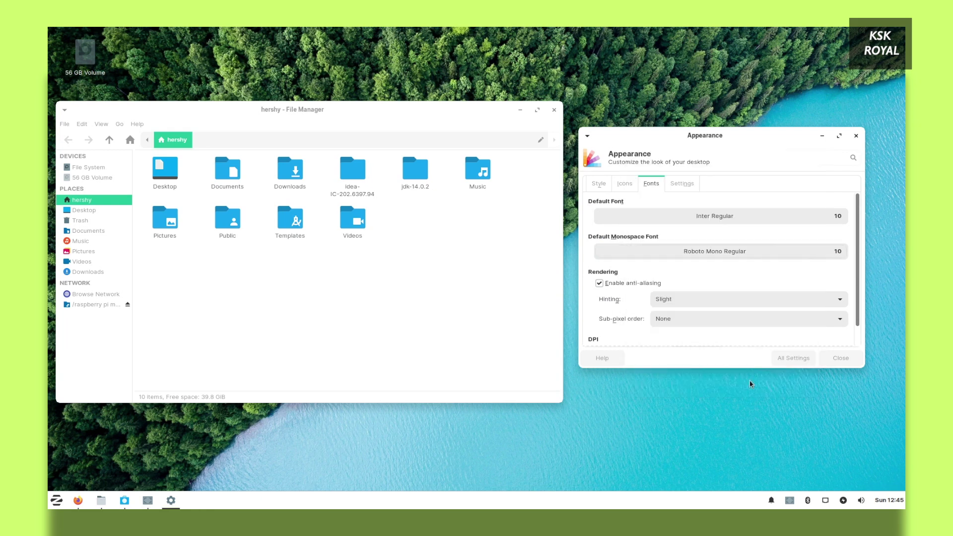
# Close the Appearance window, then move the file manager right and close it
pyautogui.click(856, 136)
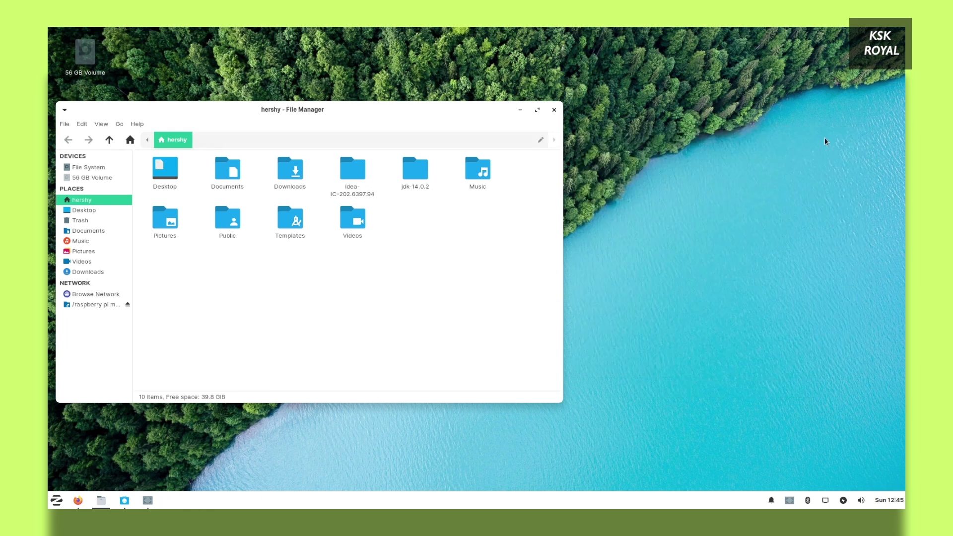
pyautogui.moveTo(367, 108); pyautogui.dragTo(522, 113)
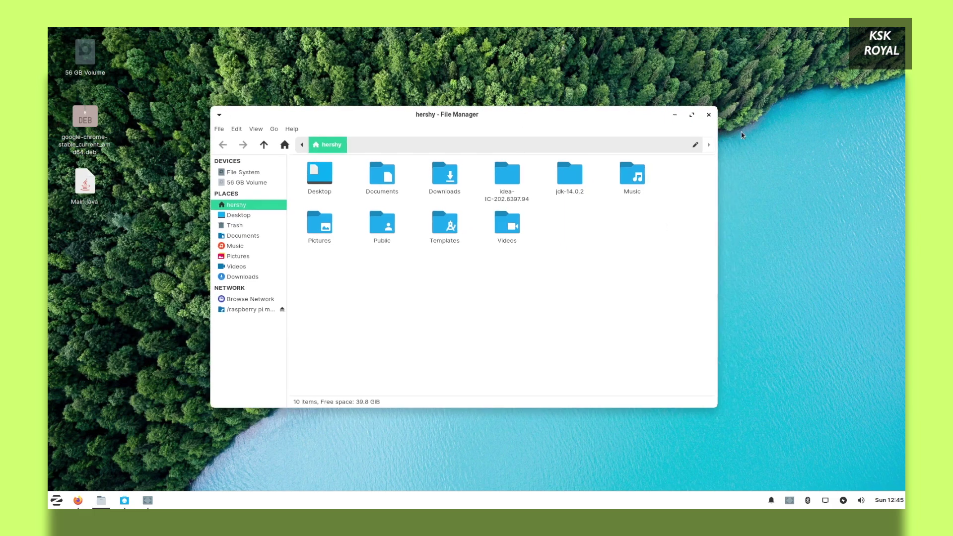
pyautogui.click(708, 115)
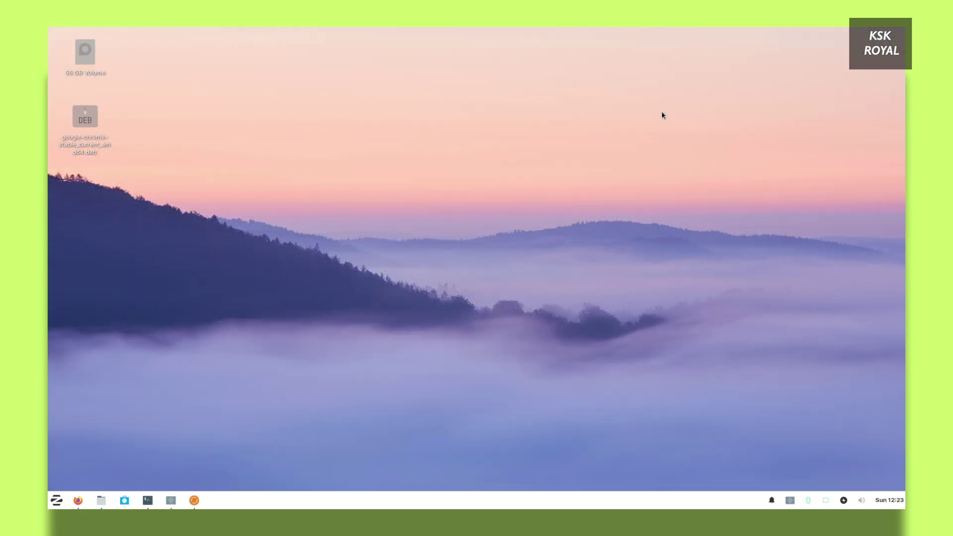
# Browse the Internet and Office categories in the Zorin menu, then close the menu
pyautogui.click(56, 499)
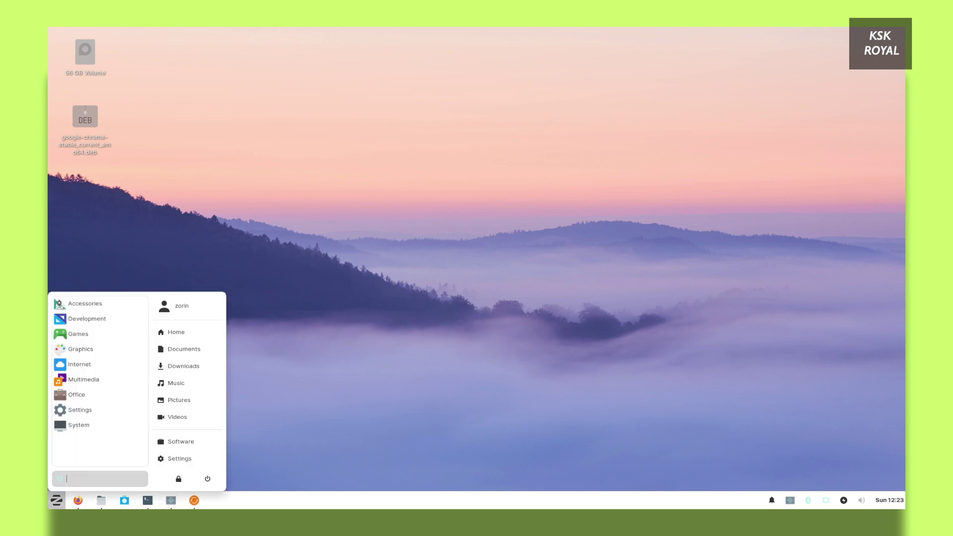
pyautogui.click(91, 368)
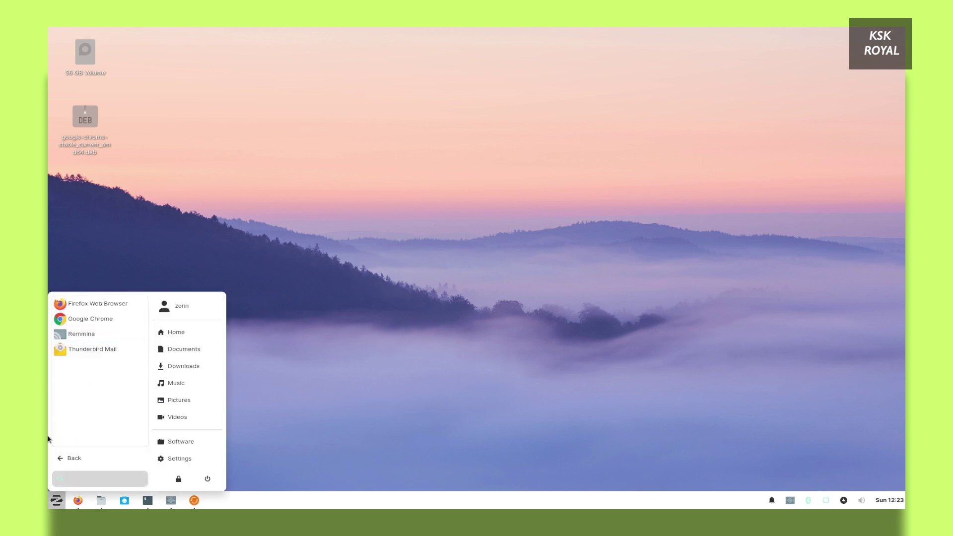
pyautogui.click(70, 463)
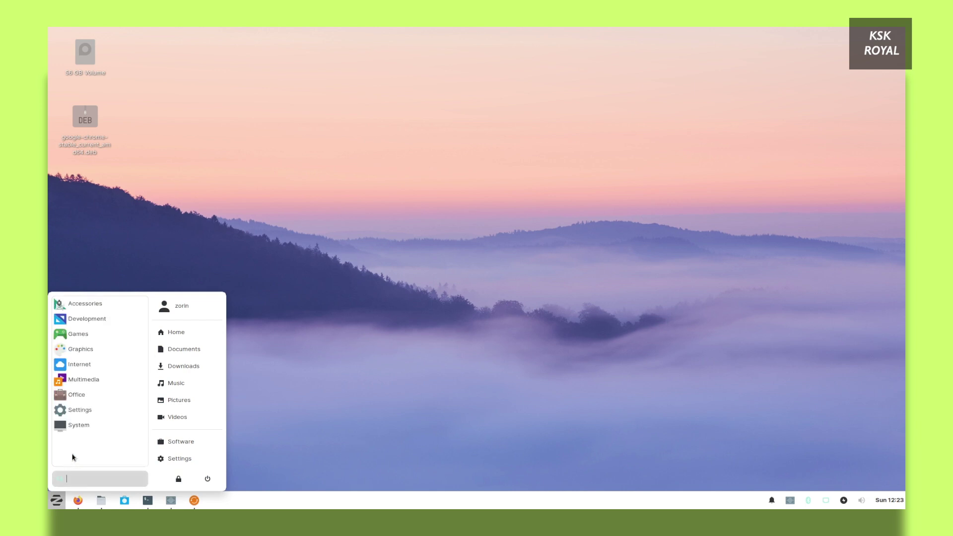
pyautogui.click(88, 394)
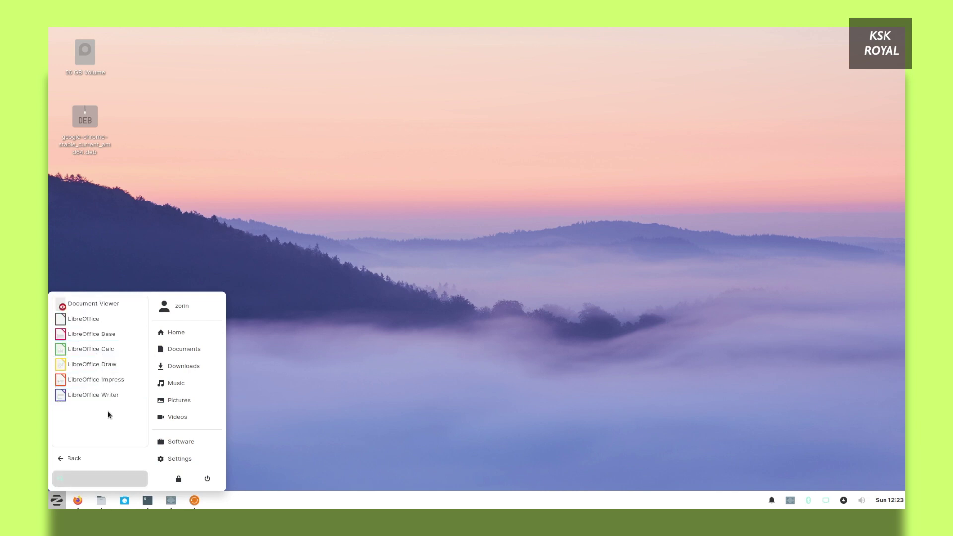
pyautogui.click(78, 463)
pyautogui.click(320, 358)
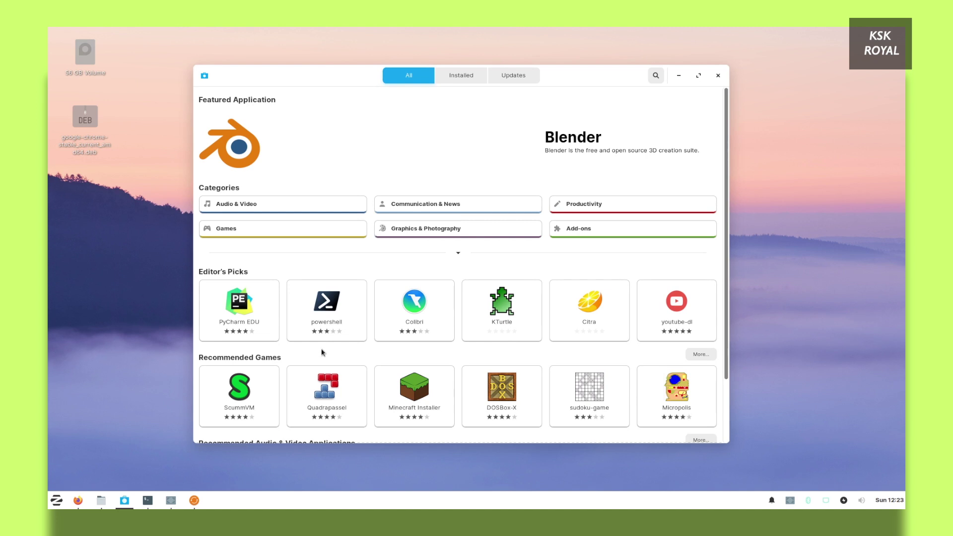
# Open the store's Productivity category and scroll past TeXstudio, LyX, calibre and LibreOffice
pyautogui.scroll(-3, 506, 297)
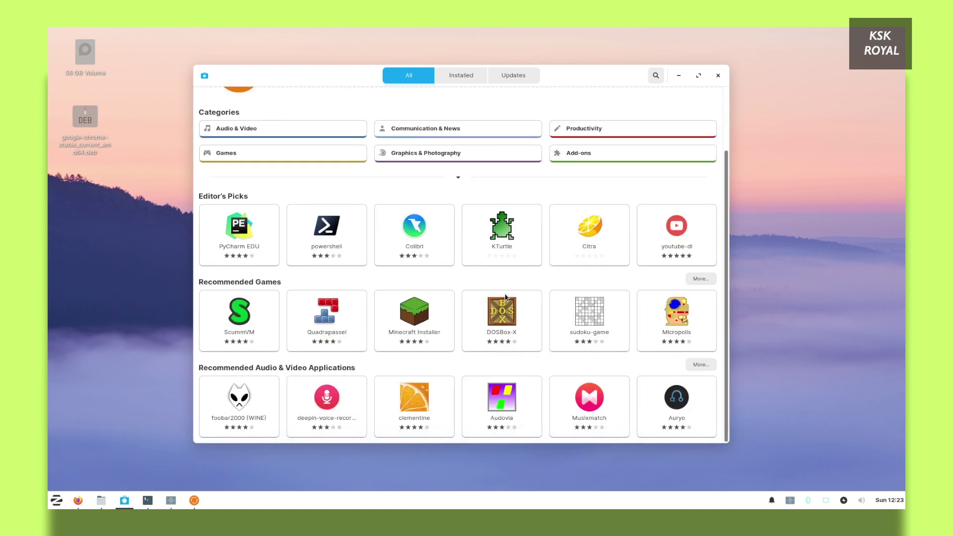
pyautogui.scroll(3, 513, 320)
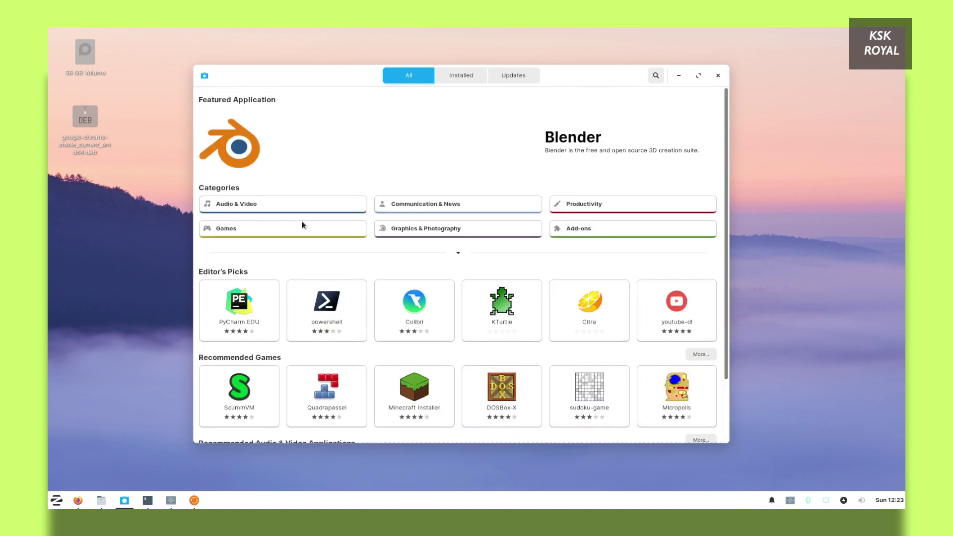
pyautogui.click(570, 209)
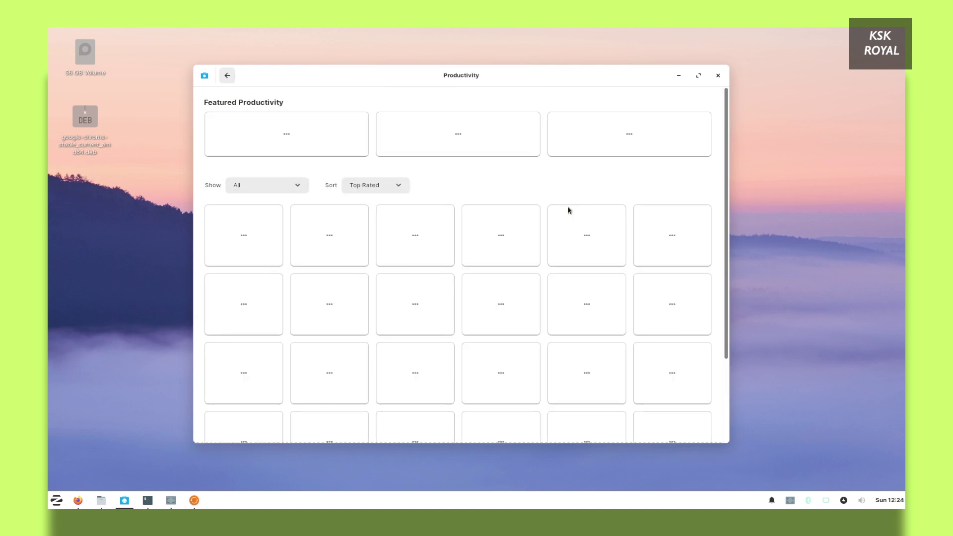
pyautogui.scroll(-2, 470, 335)
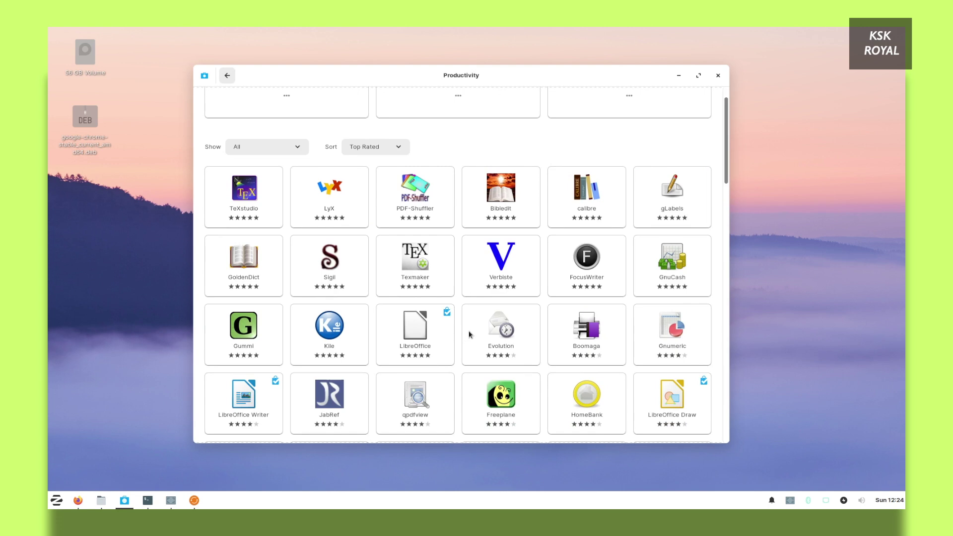
pyautogui.scroll(-2, 469, 334)
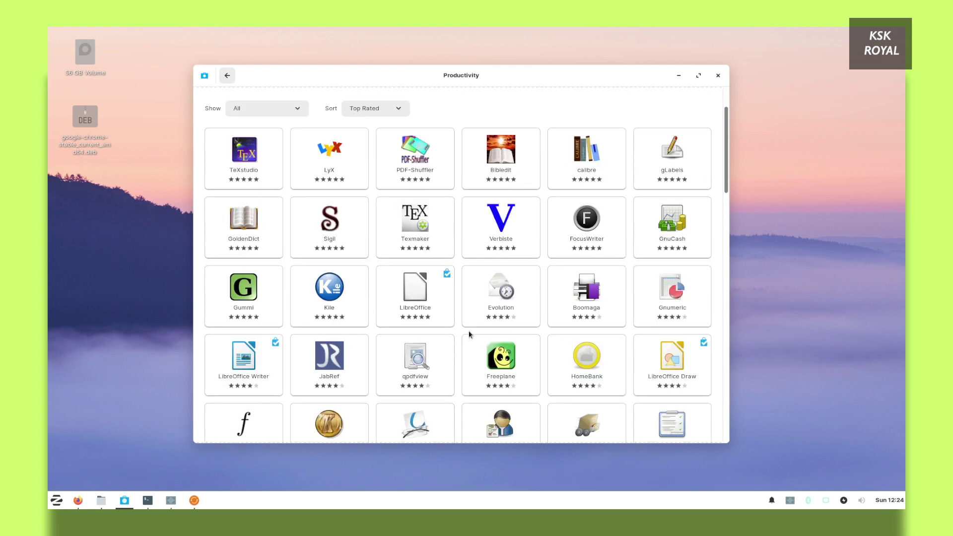
pyautogui.scroll(-5, 470, 334)
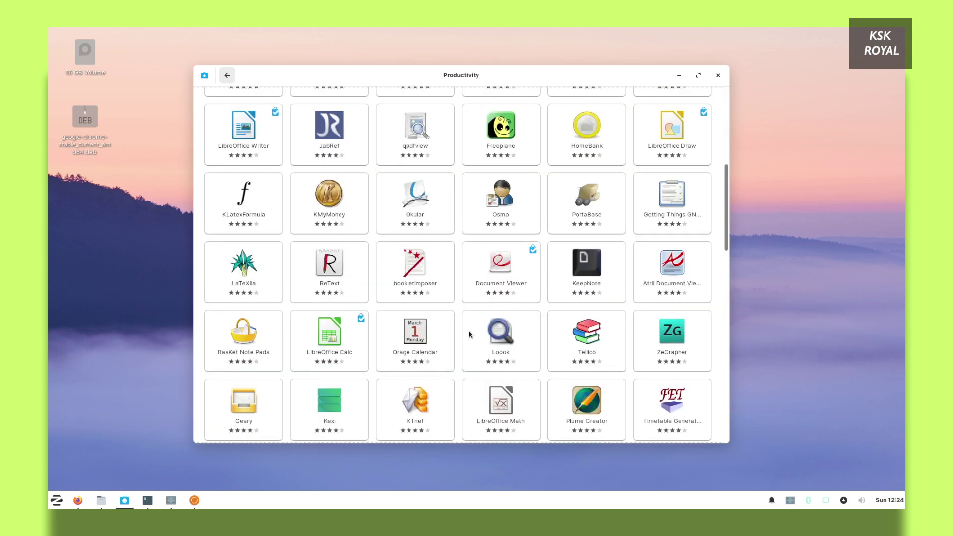
pyautogui.scroll(-4, 469, 334)
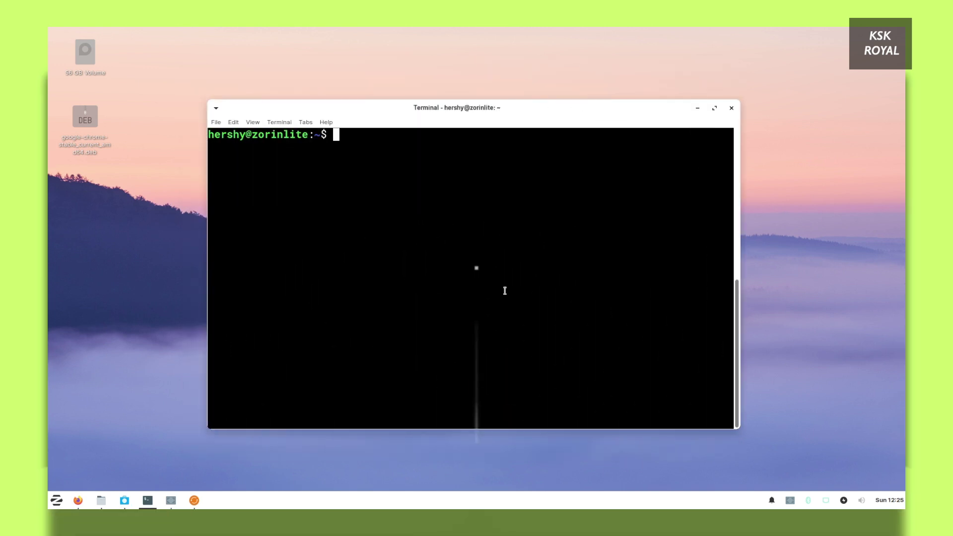
# Refresh the package lists with sudo apt update
pyautogui.write('sudo apt uopd')
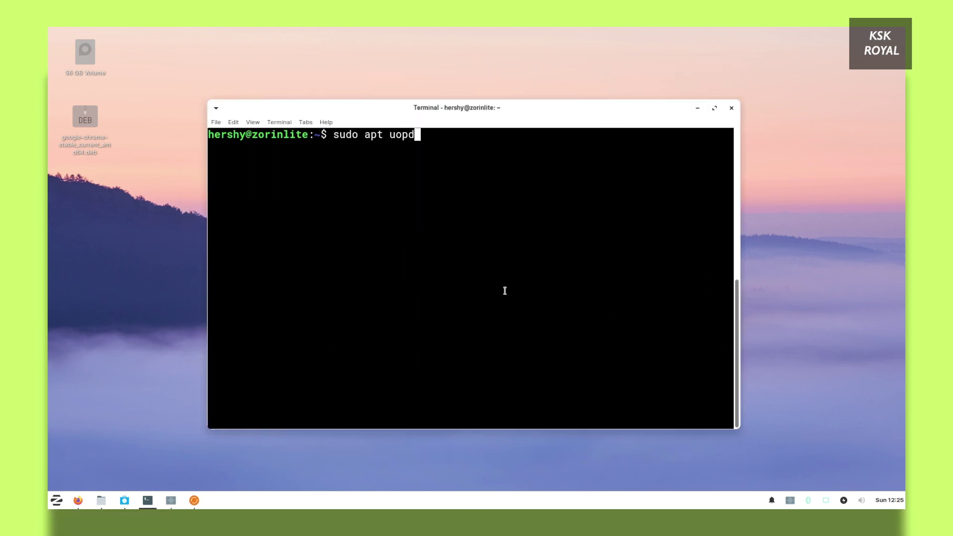
pyautogui.press('BackSpace')
pyautogui.press('BackSpace')
pyautogui.write('pdate')
pyautogui.press('Return')
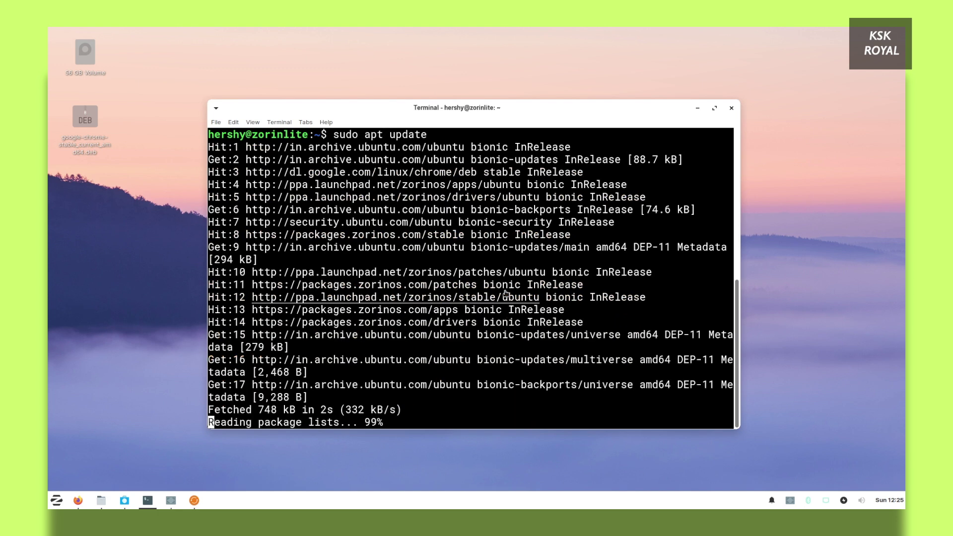
# Clear the terminal and install neofetch with sudo apt install neofetch
pyautogui.write('clear')
pyautogui.press('Return')
pyautogui.write('sudo apt install neofet')
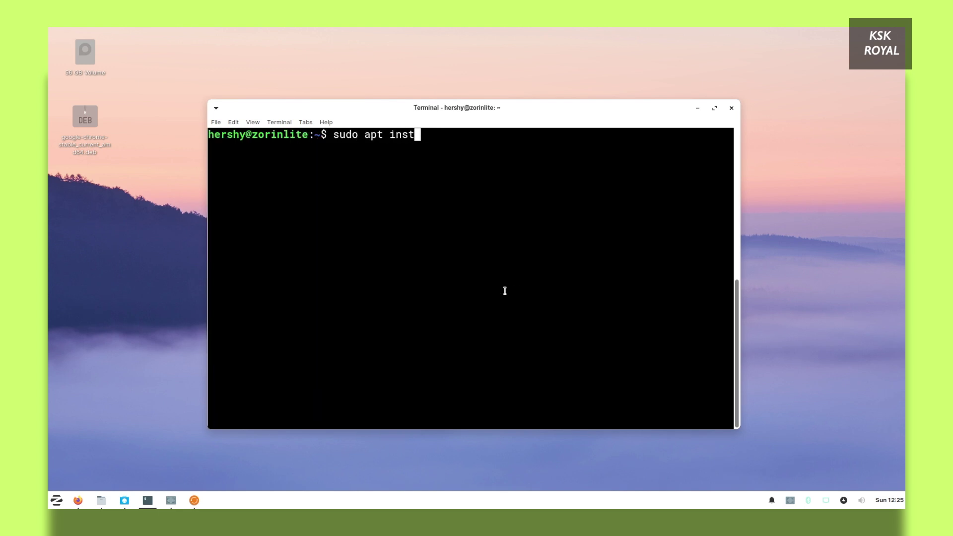
pyautogui.write('ch')
pyautogui.press('Return')
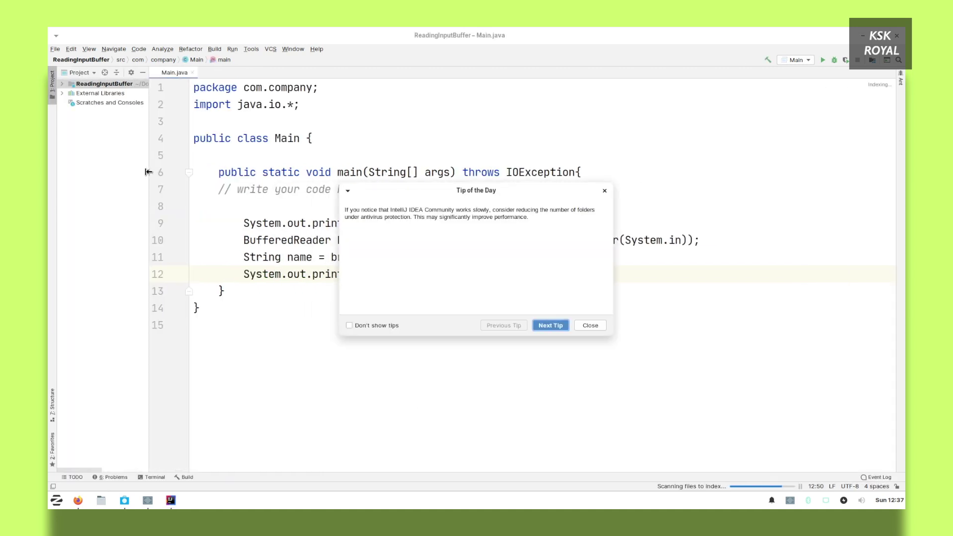
# Print "Enter your age:" and read the input into String age1 with a new Scanner
pyautogui.moveTo(211, 173); pyautogui.dragTo(147, 172)
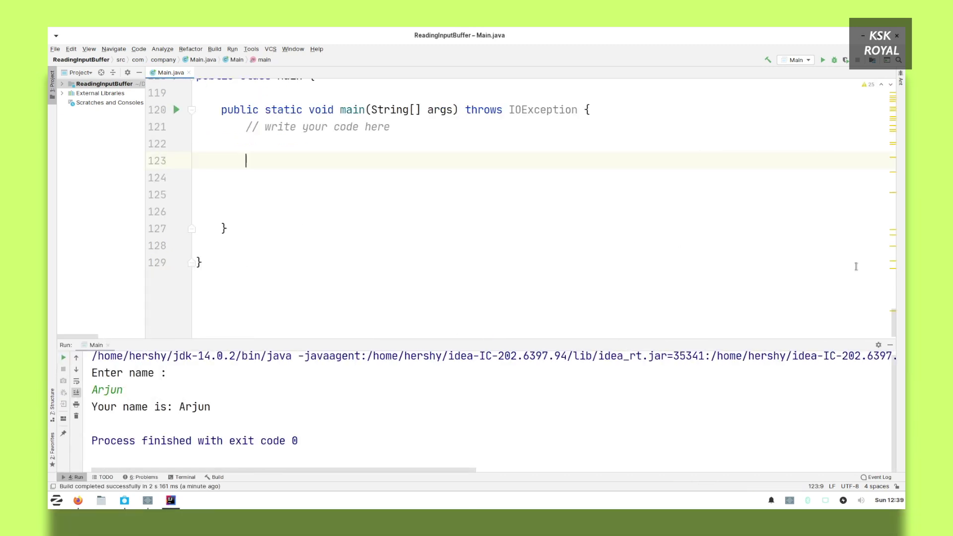
pyautogui.hotkey('shift', 'Escape')
pyautogui.write('sout')
pyautogui.press('Tab')
pyautogui.write('"Enter your age:')
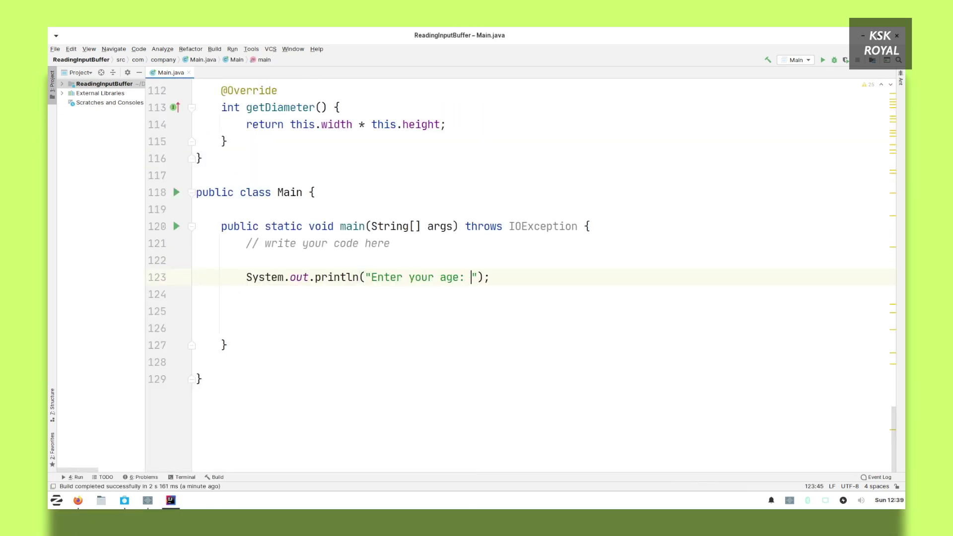
pyautogui.hotkey('shift', 'Return')
pyautogui.write('Sca')
pyautogui.press('Return')
pyautogui.hotkey('ctrl', 'BackSpace')
pyautogui.write('String age1 = ')
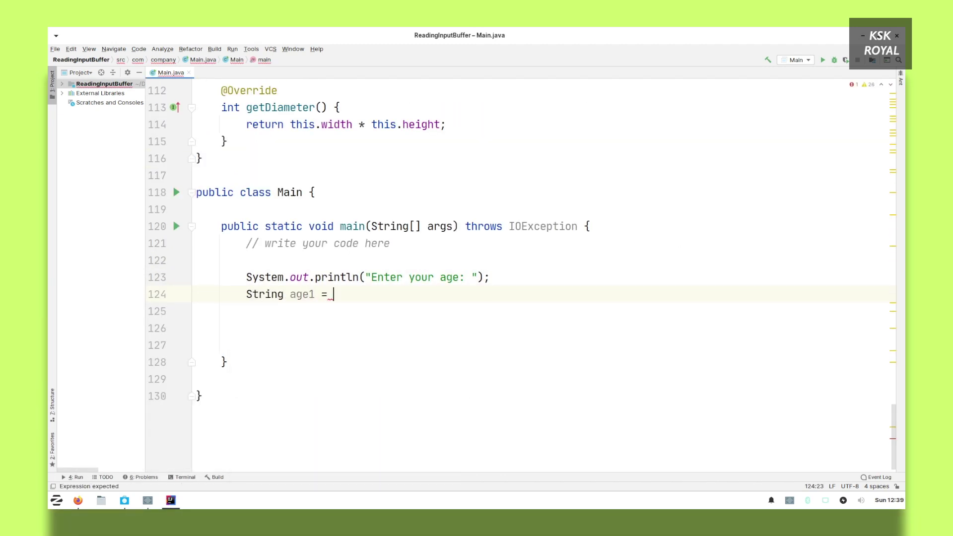
pyautogui.write('new Scanner(System.in).nextLine();')
pyautogui.press('Return')
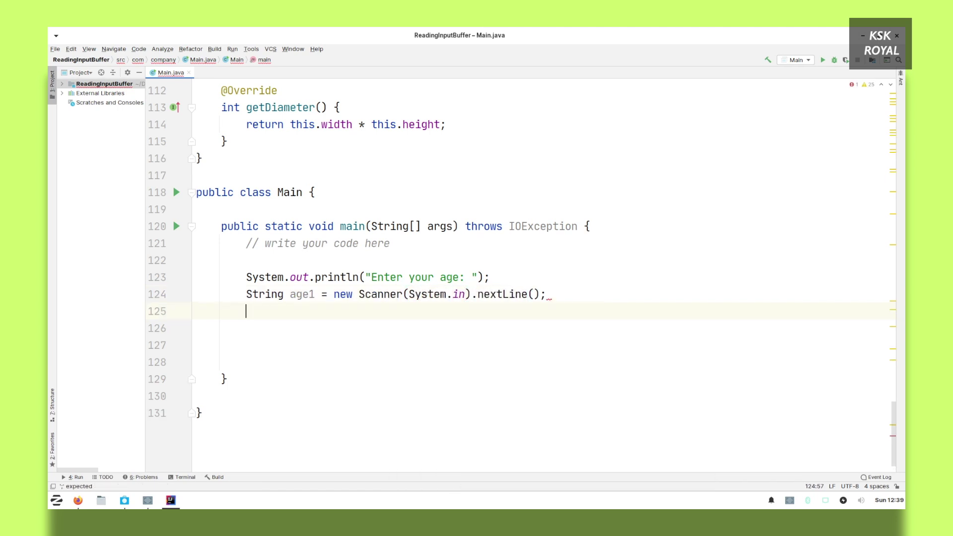
# Declare int age = 0 and parse age1 with Integer.parseInt inside a try block
pyautogui.write('try {')
pyautogui.press('Return')
pyautogui.press('Up')
pyautogui.hotkey('ctrl', 'alt', 'Return')
pyautogui.write('int age = 0;')
pyautogui.press('Down')
pyautogui.press('Down')
pyautogui.write('age = Inte')
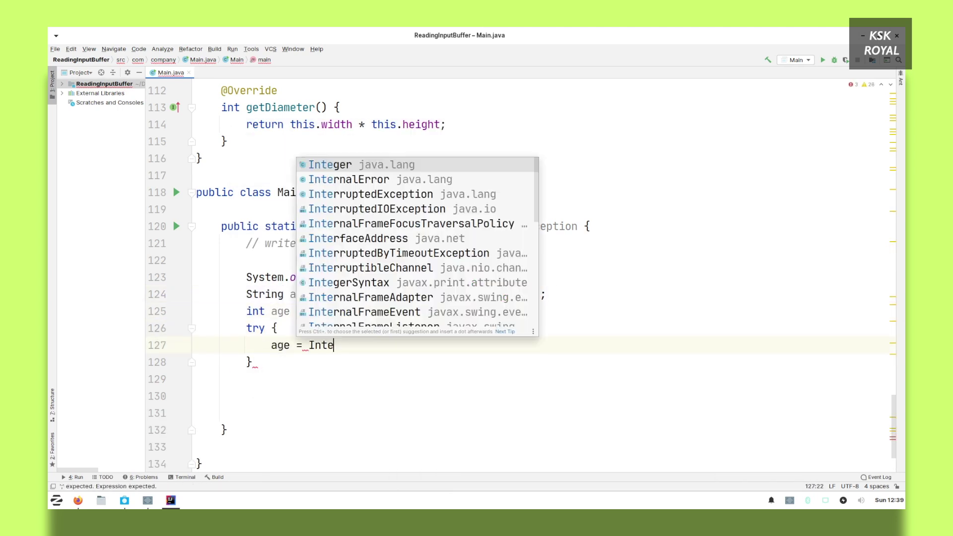
pyautogui.write('ger.parseInt(age1);')
# Catch NumberFormatException by printing e, then print "Your Age is: " + age
pyautogui.press('Down')
pyautogui.press('End')
pyautogui.write('catch (NumberFormatException e) {')
pyautogui.press('Return')
pyautogui.write('System.out.println(e')
pyautogui.press('Down')
pyautogui.press('Down')
pyautogui.press('Down')
pyautogui.write('System.out.println("Your Age is: " + age')
# Run Main and enter 24 as the age in the console
pyautogui.hotkey('shift', 'F10')
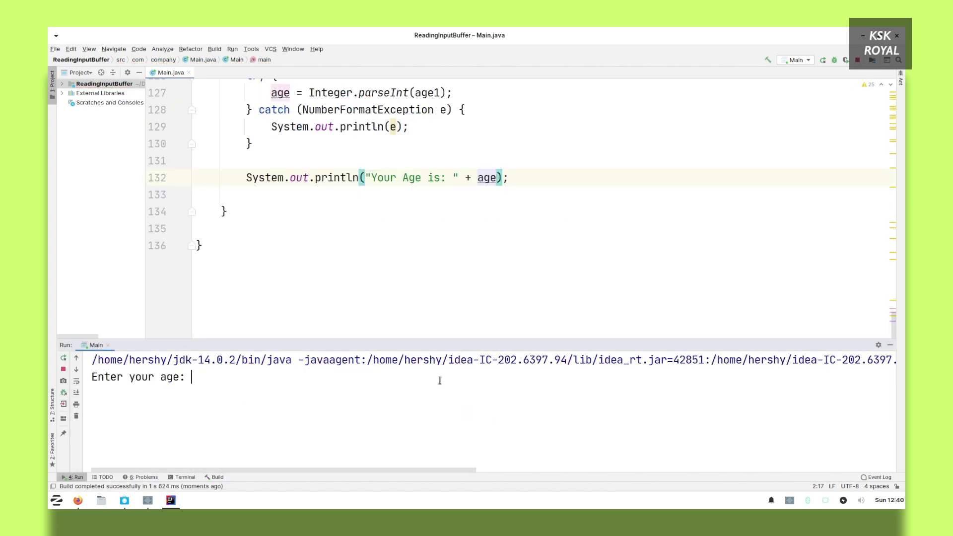
pyautogui.write('24')
pyautogui.press('Return')
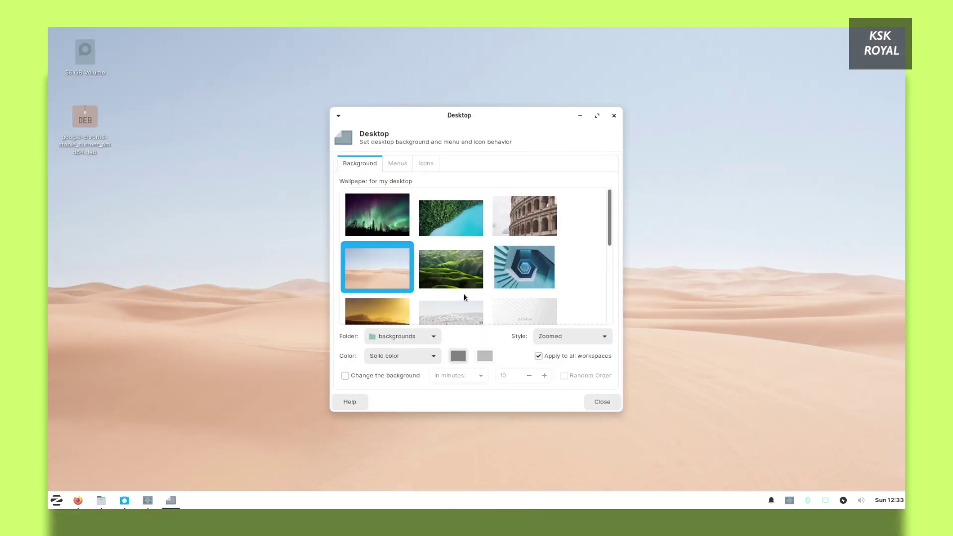
# Cycle the wallpaper through sunset mountains, lake and green cliffs, ending on pink foggy hills
pyautogui.scroll(-2, 464, 297)
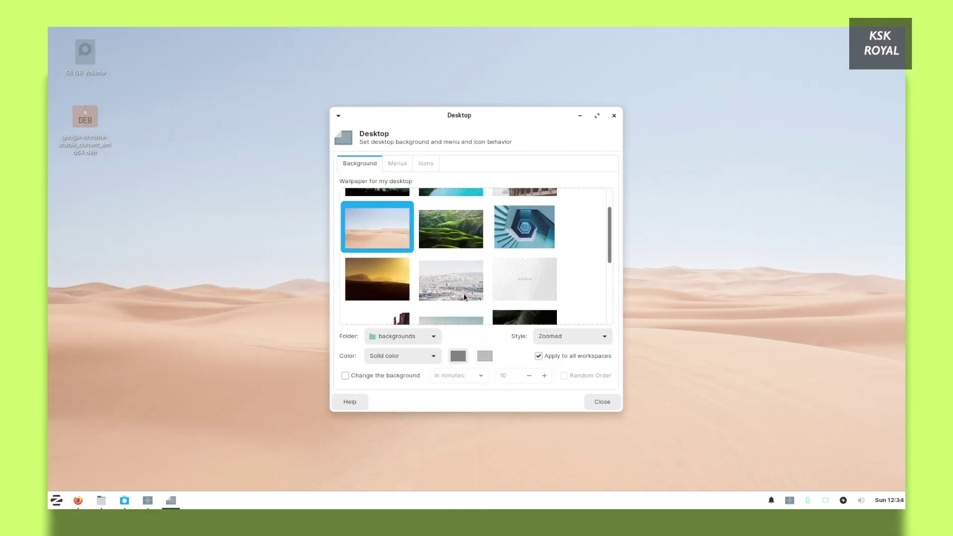
pyautogui.click(407, 283)
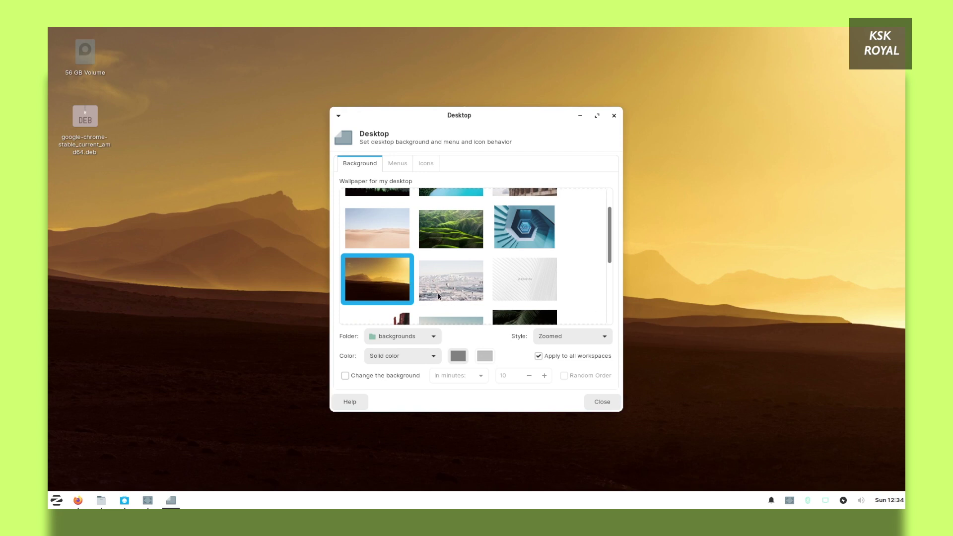
pyautogui.scroll(-4, 461, 285)
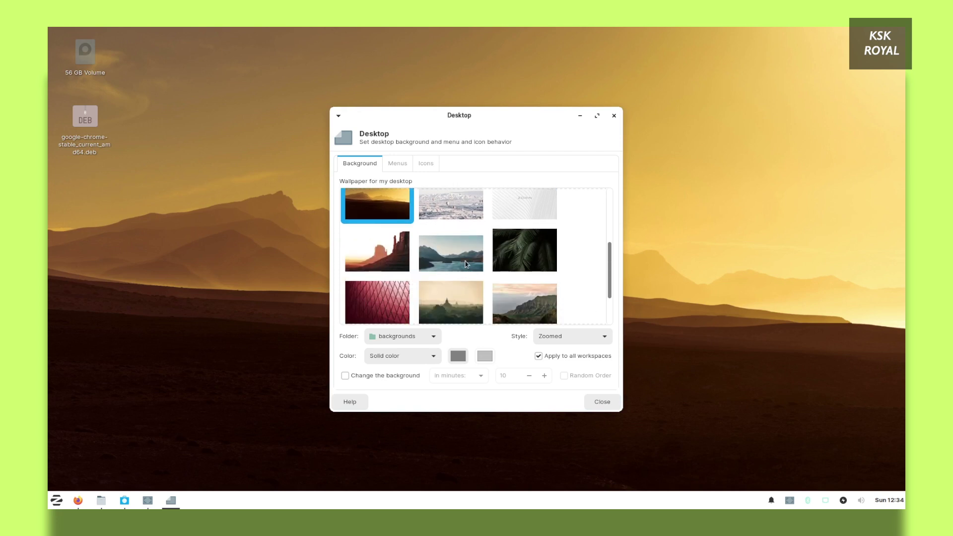
pyautogui.click(465, 261)
pyautogui.scroll(-3, 464, 276)
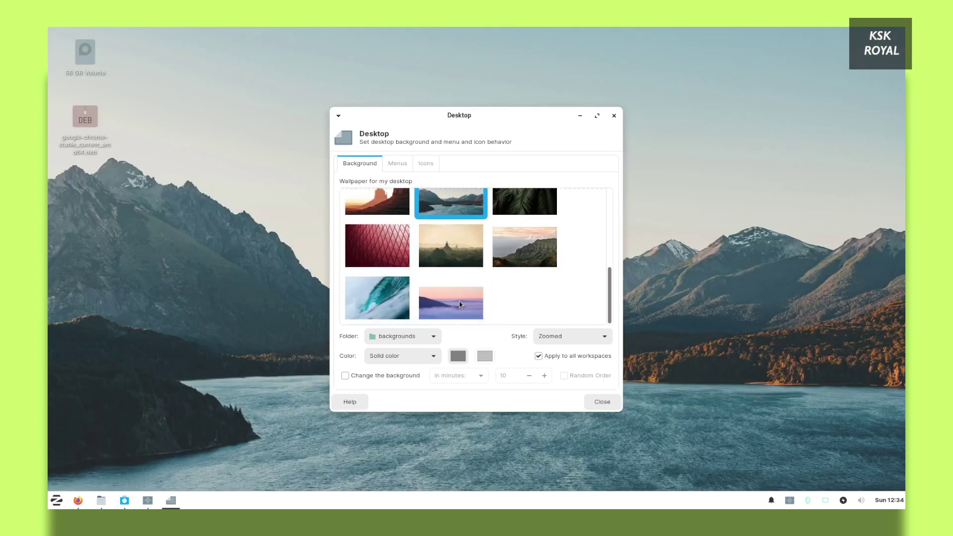
pyautogui.click(523, 257)
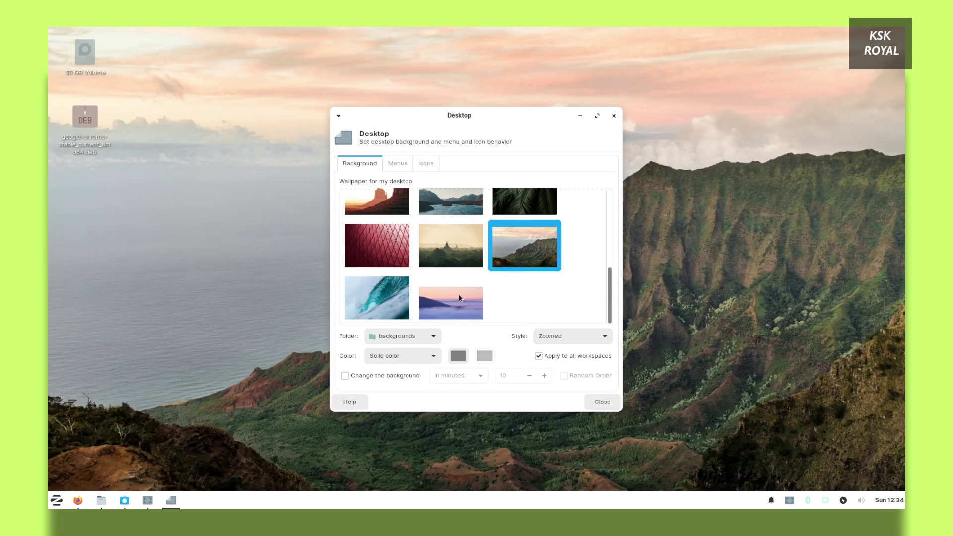
pyautogui.click(460, 298)
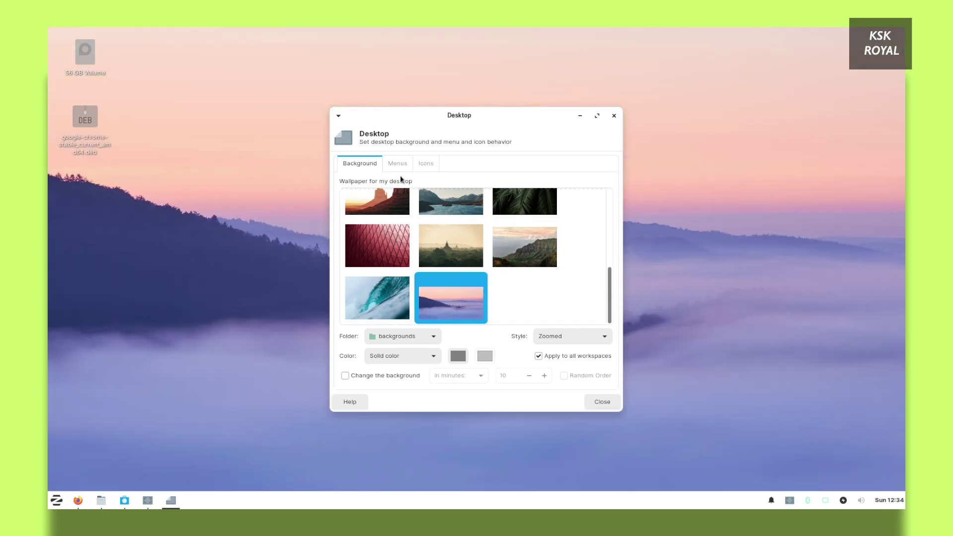
# Switch the wallpaper to the temple scene and start installing the 213.0 MB of updates
pyautogui.click(476, 252)
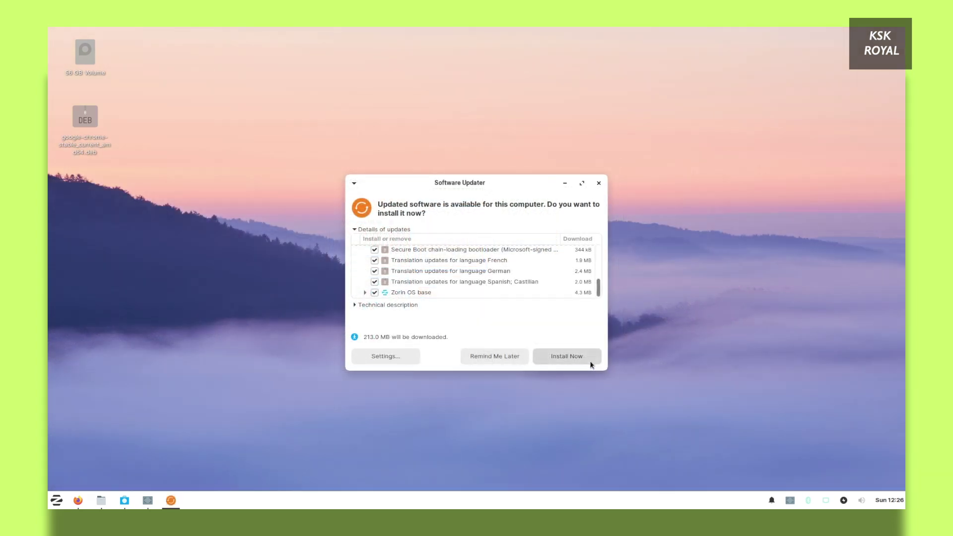
pyautogui.click(590, 363)
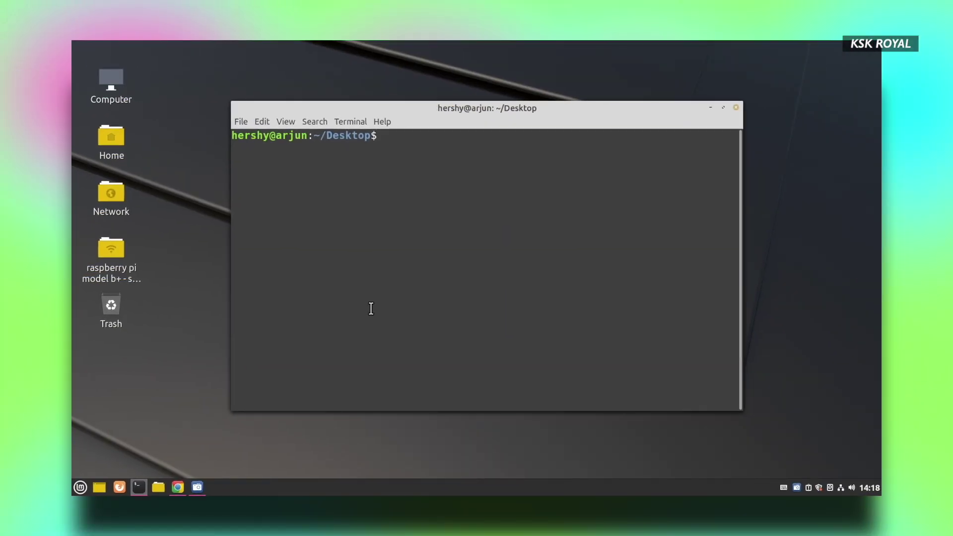
# Run neofetch to show the system info, then browse the Mint menu categories
pyautogui.write('neofetch')
pyautogui.press('Return')
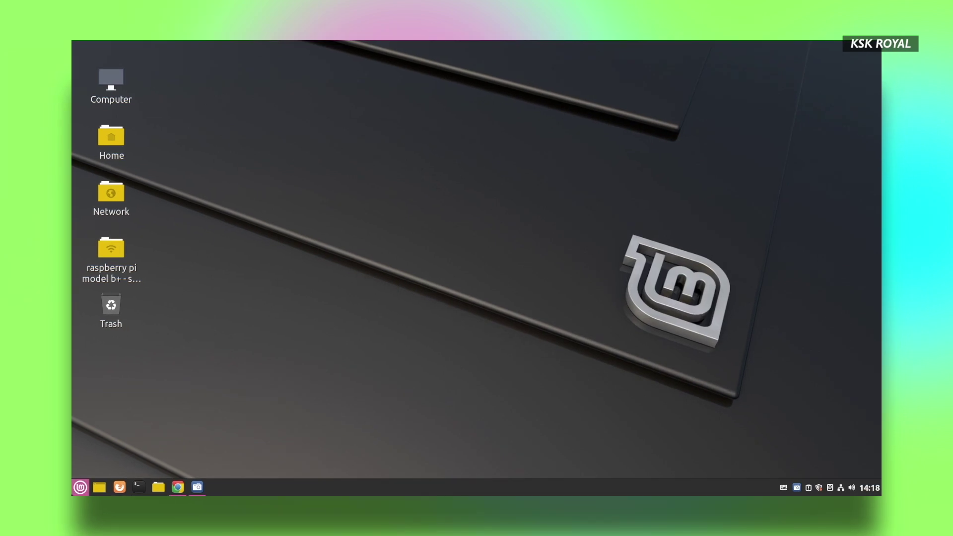
pyautogui.click(80, 487)
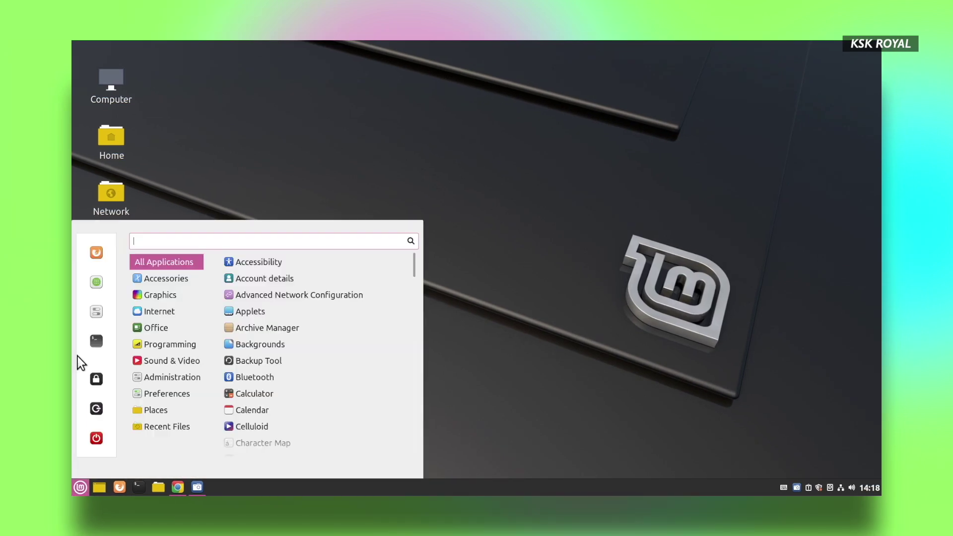
pyautogui.moveTo(151, 279)
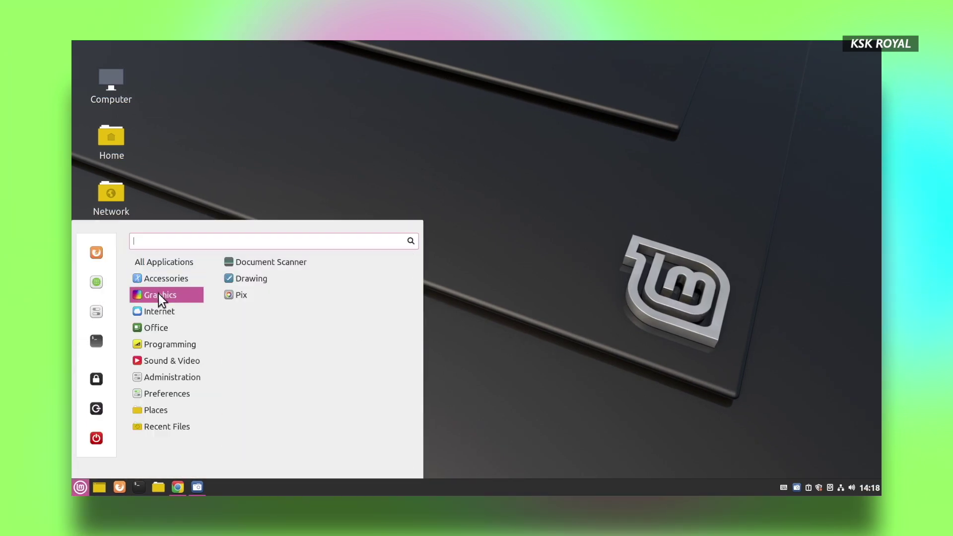
pyautogui.moveTo(162, 307)
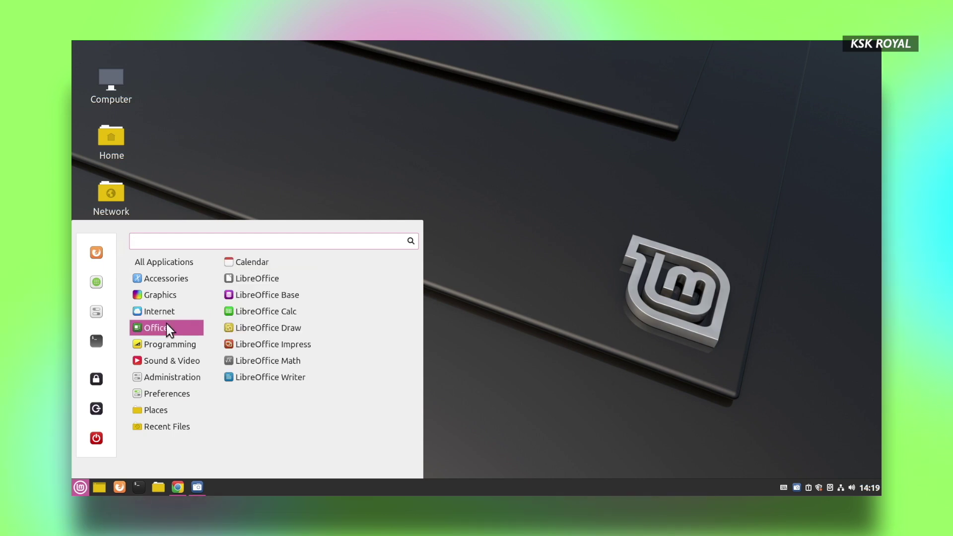
pyautogui.moveTo(173, 359)
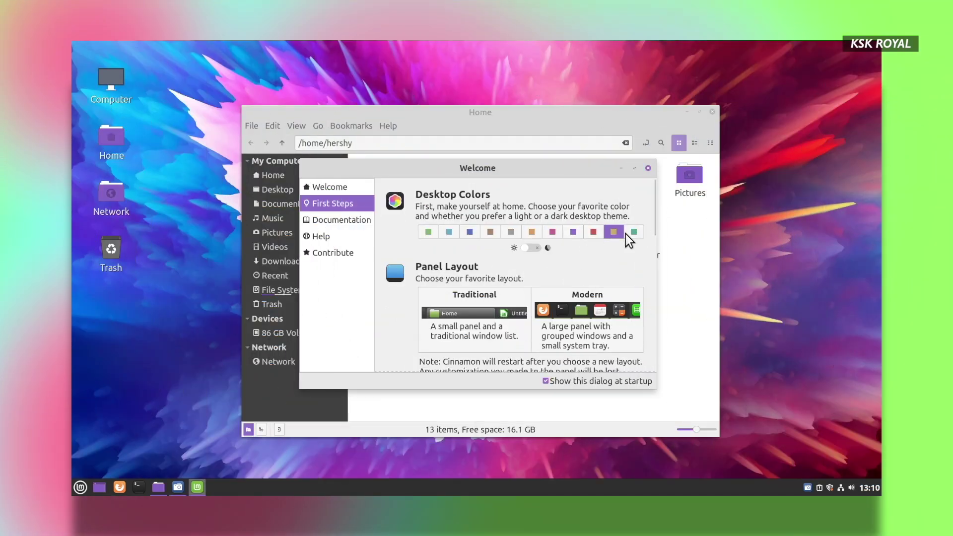
# Try teal, purple, light blue, orange and tan accent colours while toggling dark and light themes
pyautogui.click(633, 232)
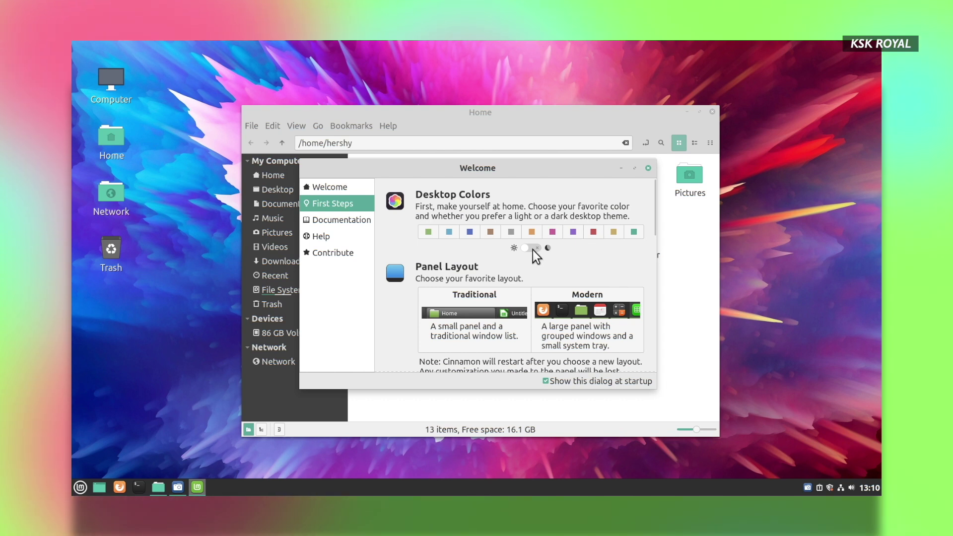
pyautogui.click(532, 249)
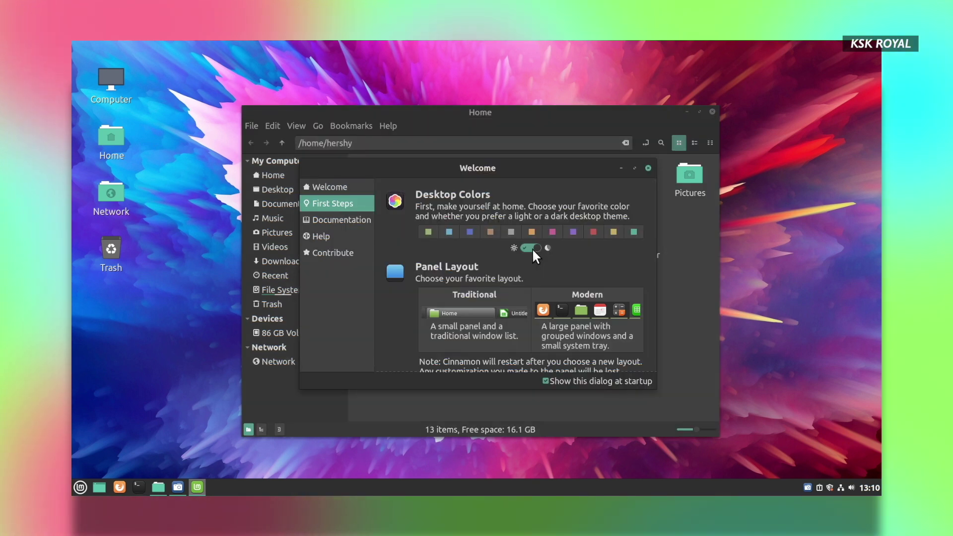
pyautogui.click(573, 232)
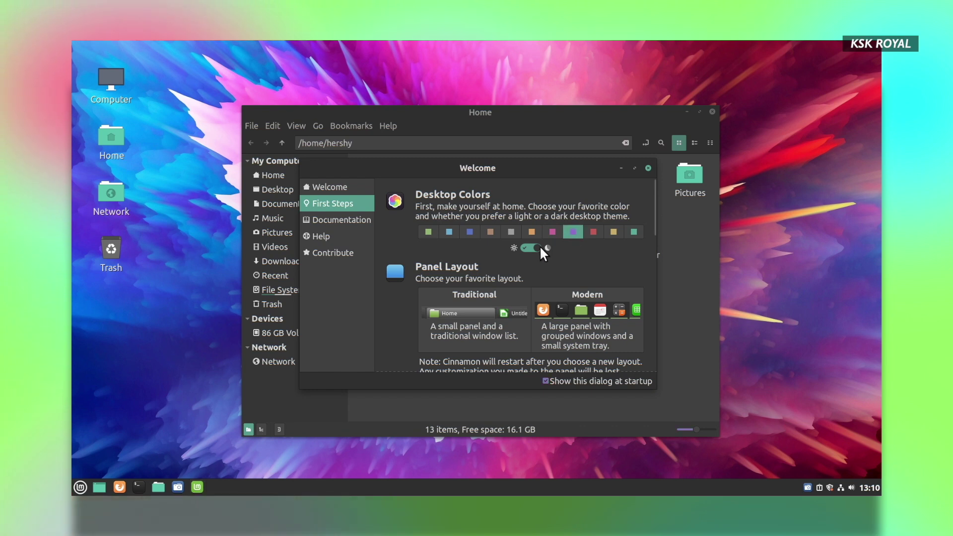
pyautogui.click(453, 229)
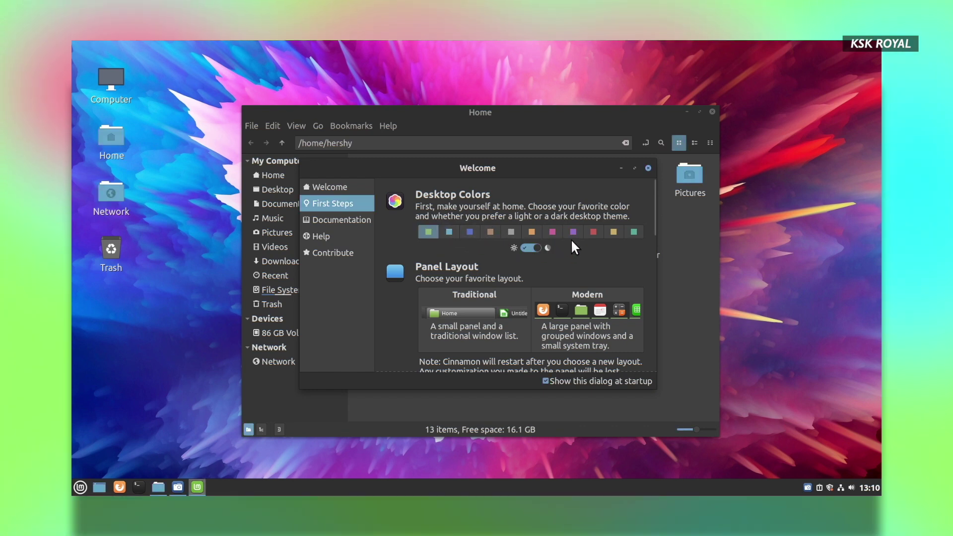
pyautogui.click(535, 248)
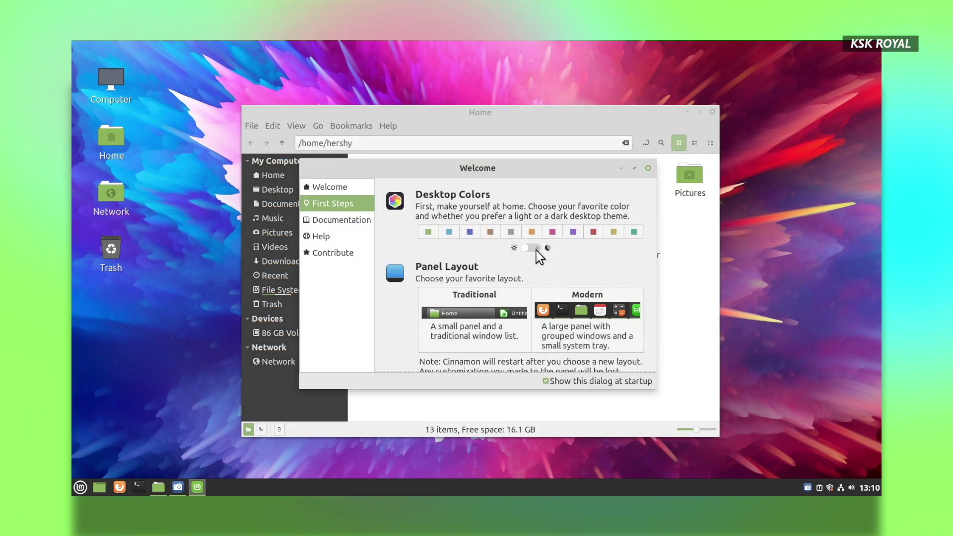
pyautogui.click(536, 249)
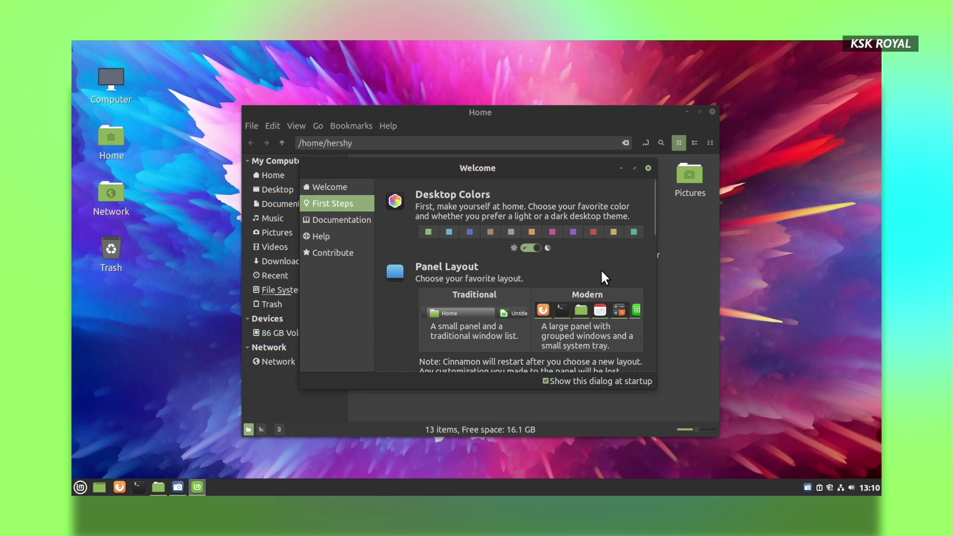
pyautogui.click(536, 246)
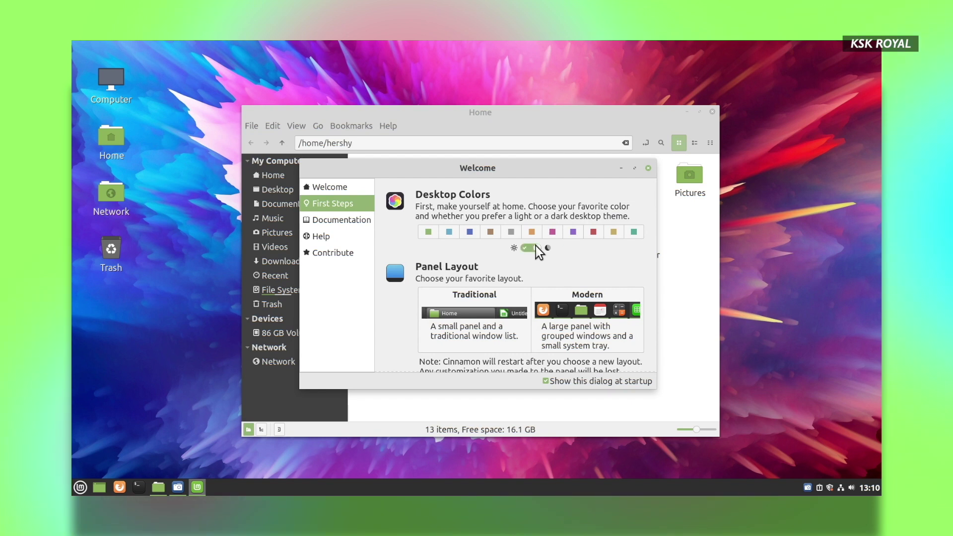
pyautogui.click(535, 245)
pyautogui.click(531, 230)
pyautogui.click(614, 231)
# Apply the Traditional panel layout, minimize and restore the Welcome window, then open the menu
pyautogui.scroll(-1, 606, 249)
pyautogui.scroll(-1, 606, 251)
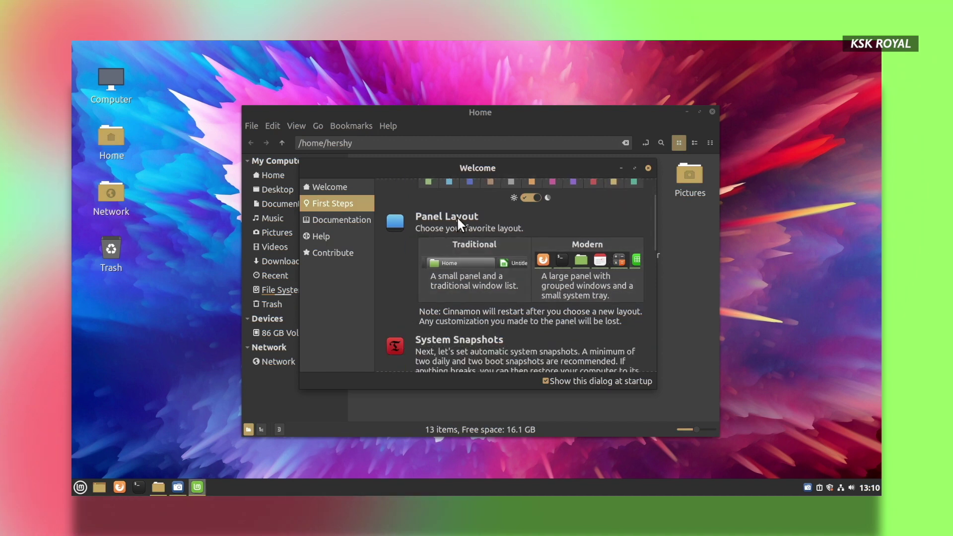
pyautogui.scroll(-1, 457, 217)
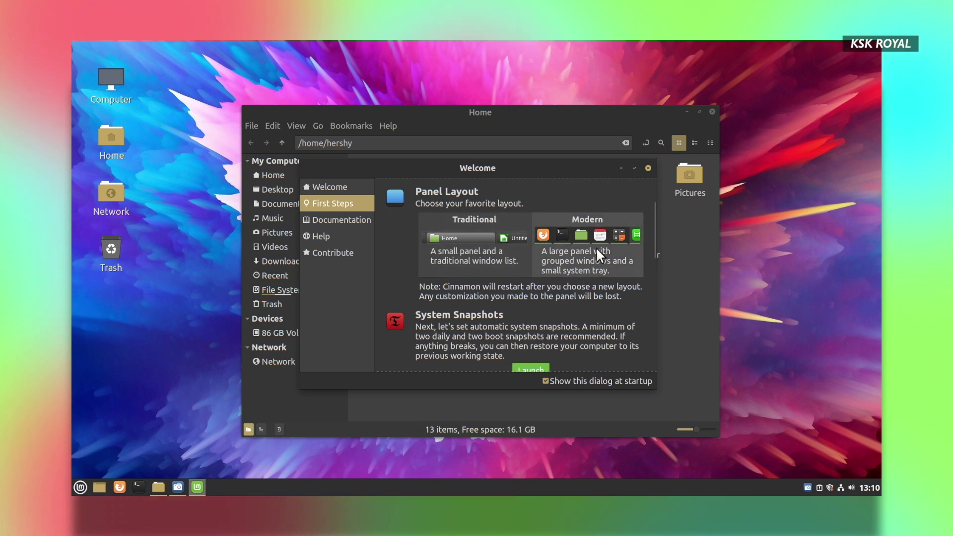
pyautogui.click(476, 267)
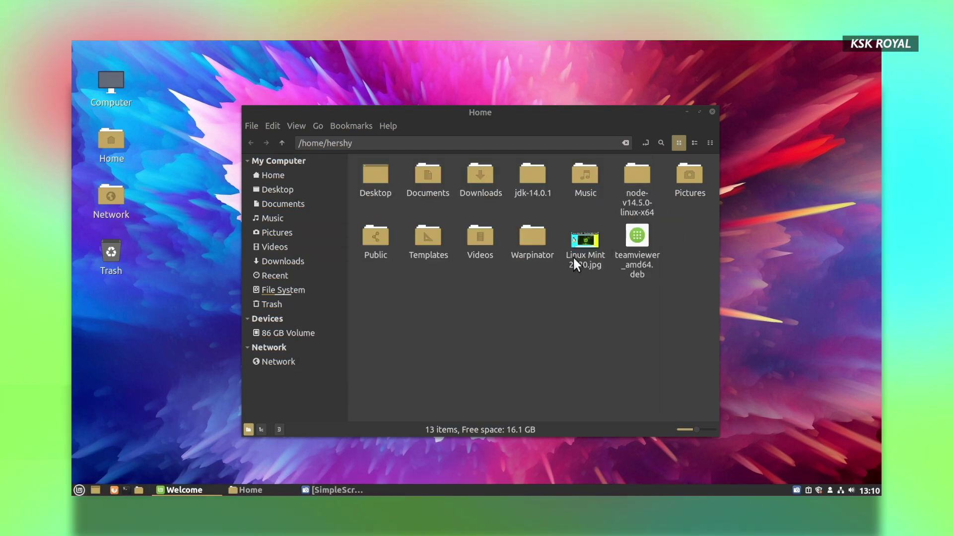
pyautogui.click(202, 488)
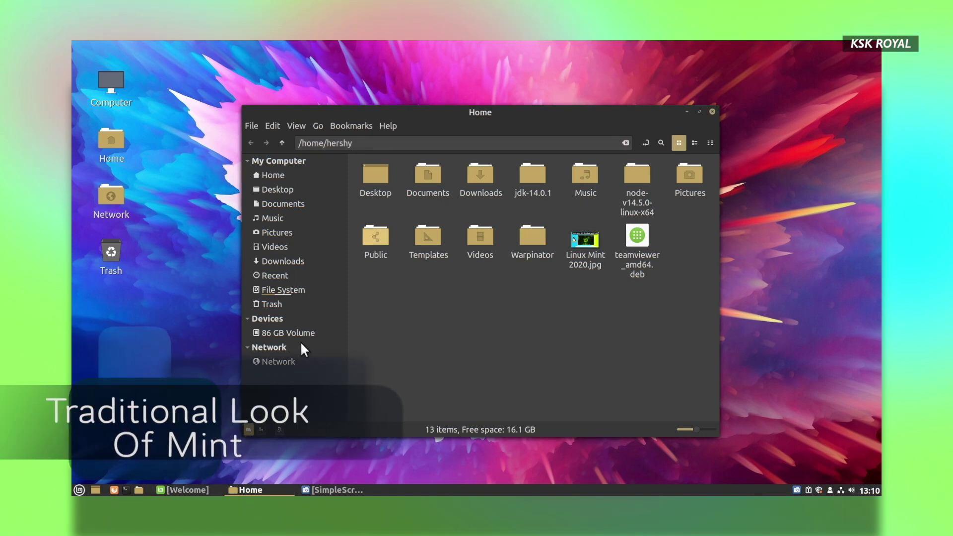
pyautogui.click(195, 490)
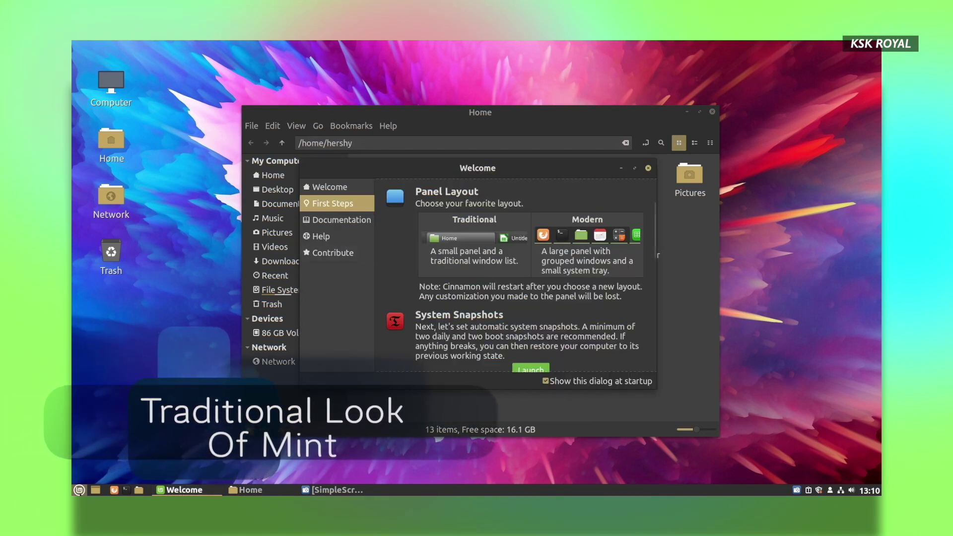
pyautogui.click(79, 490)
pyautogui.click(79, 489)
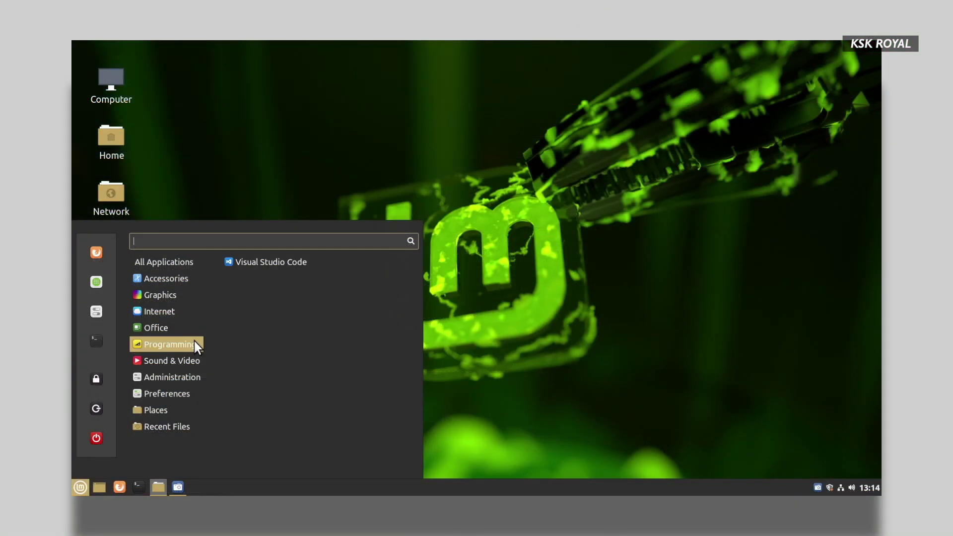
# Launch Htop from Administration, view the process list, then close its terminal window
pyautogui.moveTo(194, 376)
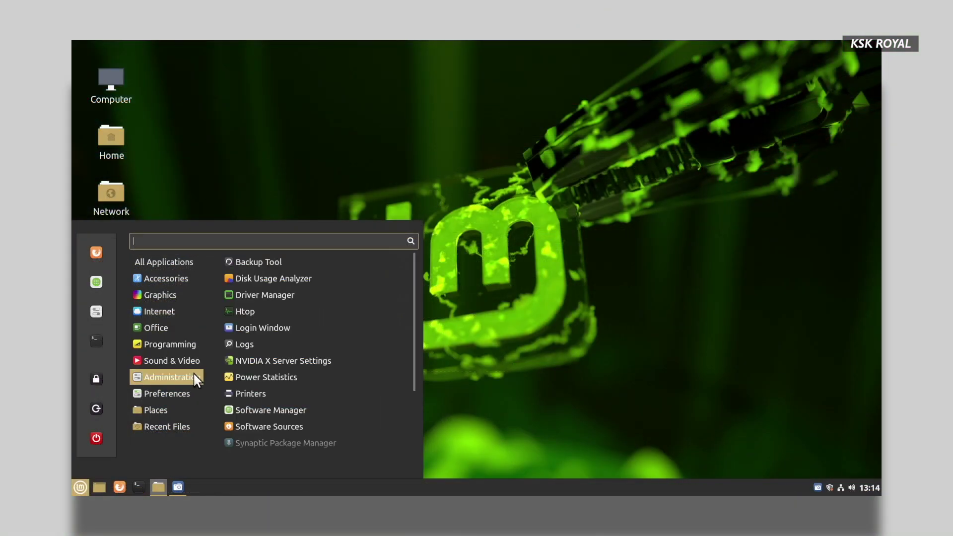
pyautogui.click(275, 313)
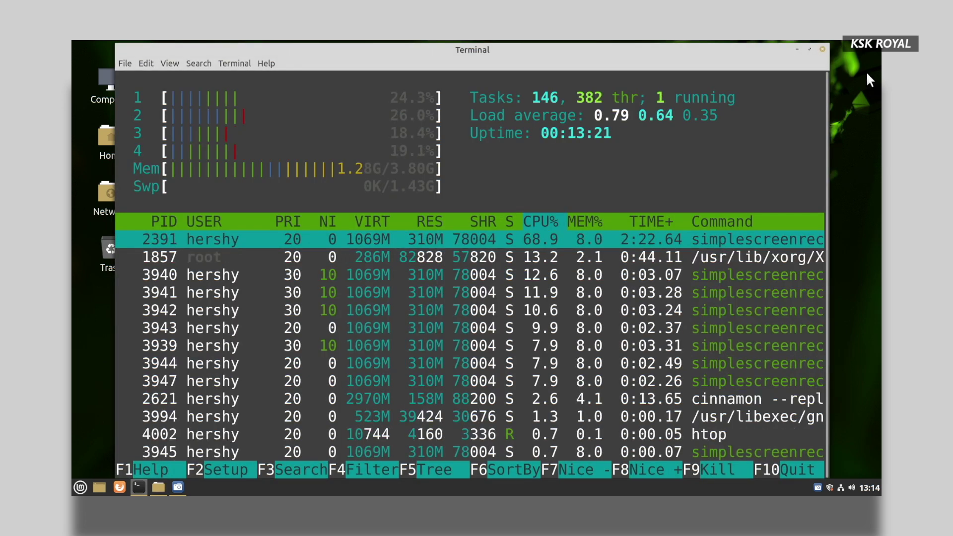
pyautogui.click(821, 49)
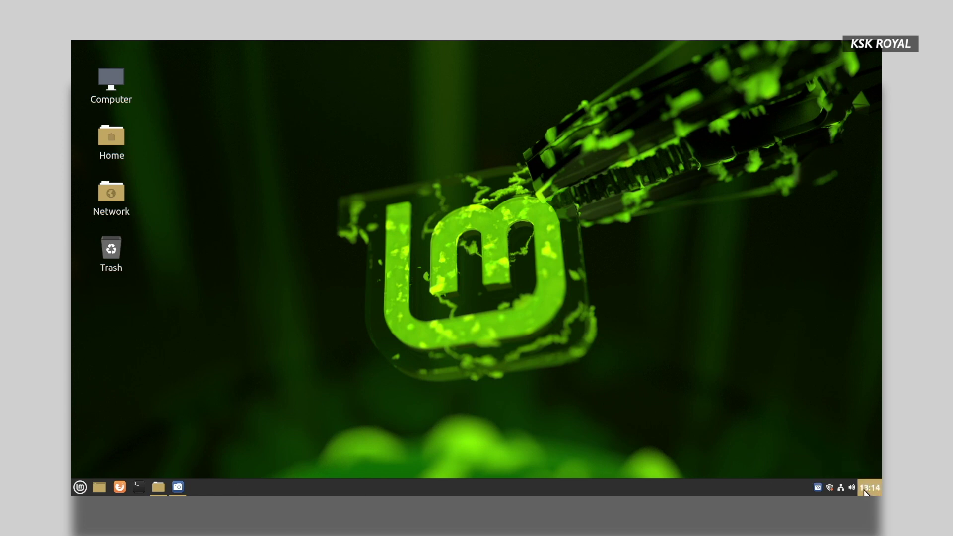
# Browse the Preferences, Internet and Administration categories in the application menu
pyautogui.click(81, 486)
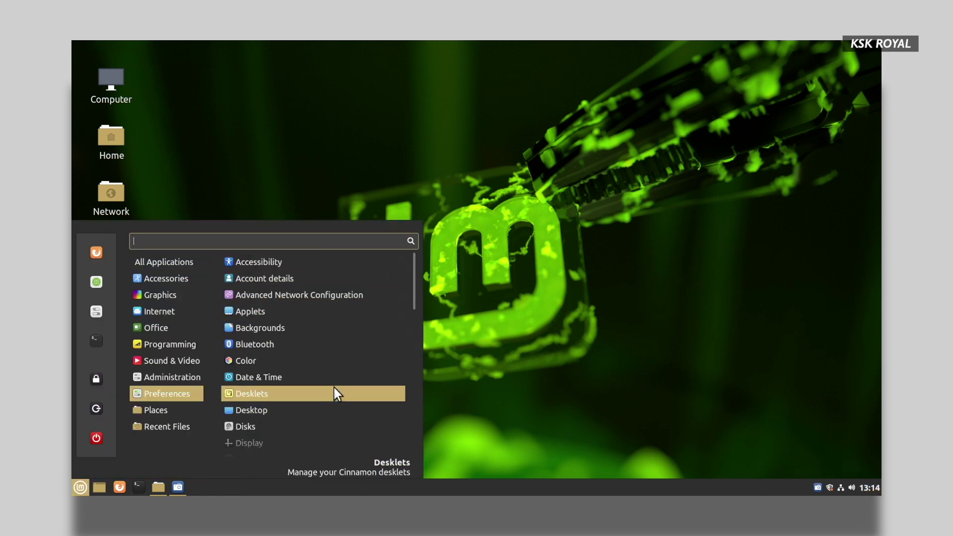
pyautogui.scroll(-8, 332, 385)
pyautogui.scroll(2, 333, 385)
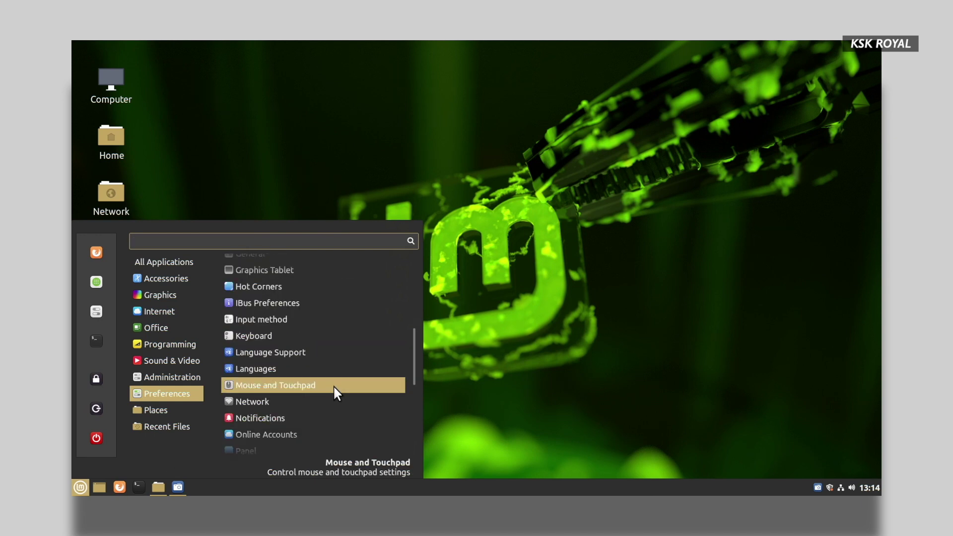
pyautogui.moveTo(183, 305)
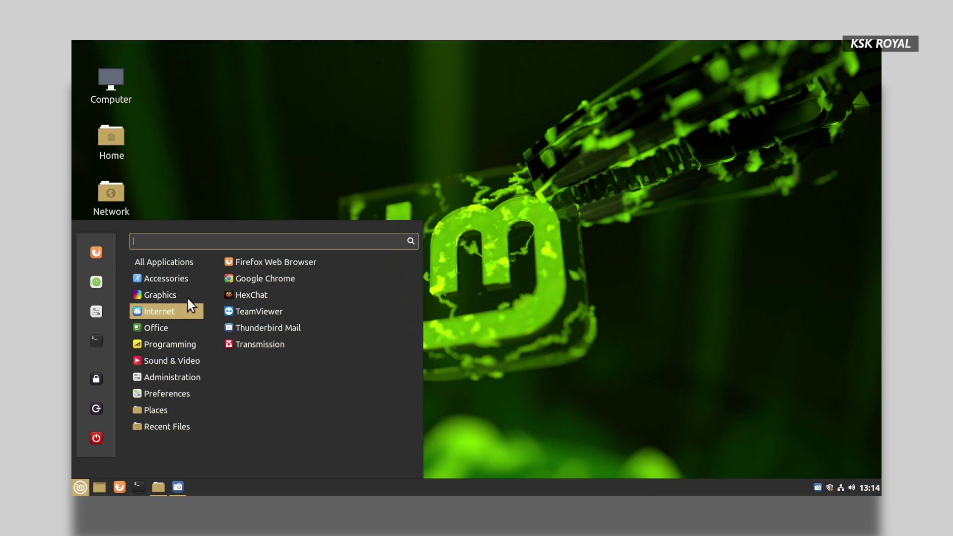
pyautogui.moveTo(181, 382)
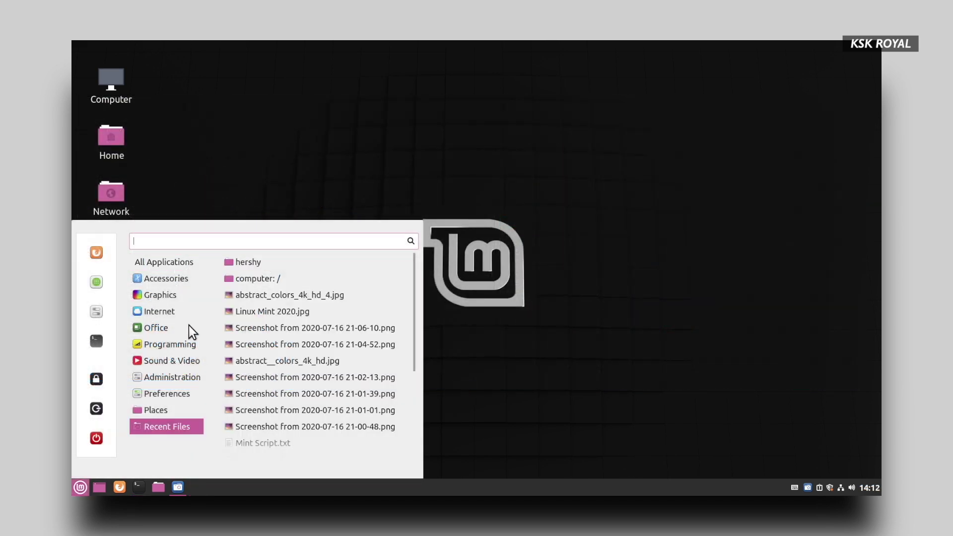
# Launch LibreOffice Draw from the Office section of the application menu
pyautogui.click(177, 327)
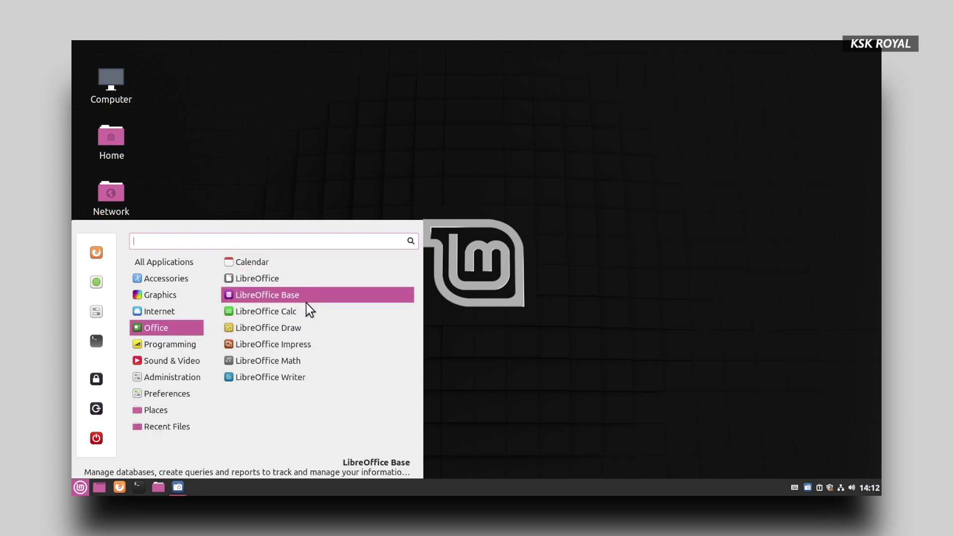
pyautogui.click(311, 325)
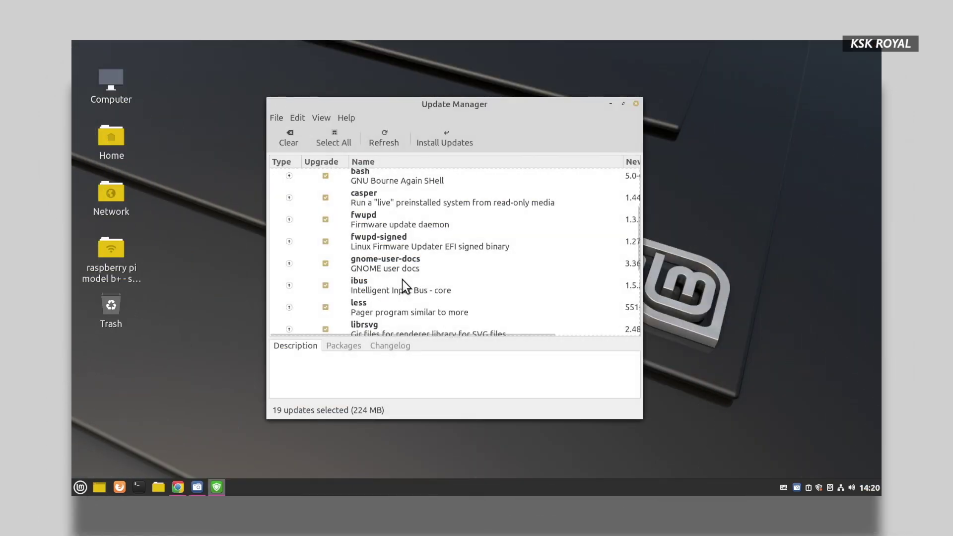
pyautogui.scroll(-5, 401, 279)
pyautogui.scroll(9, 401, 279)
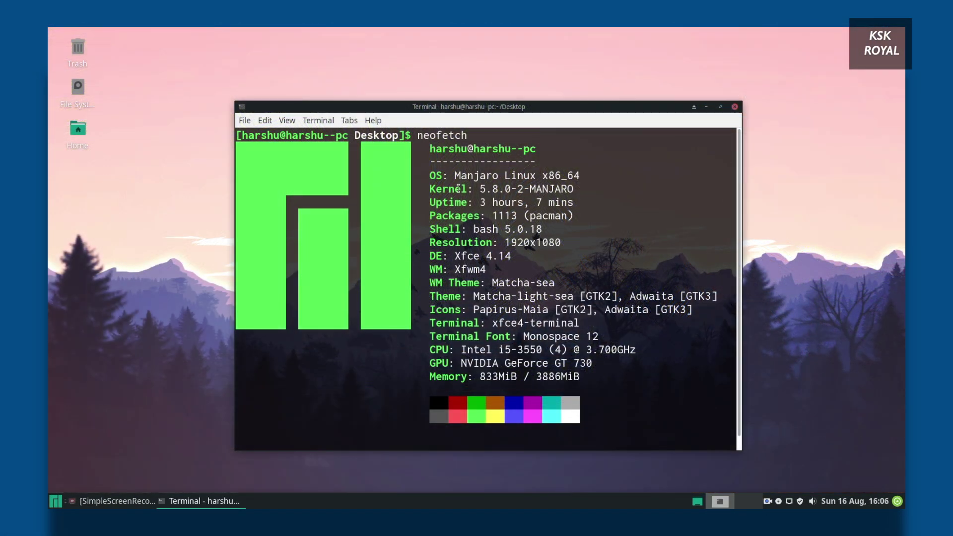
pyautogui.moveTo(452, 175); pyautogui.dragTo(595, 179)
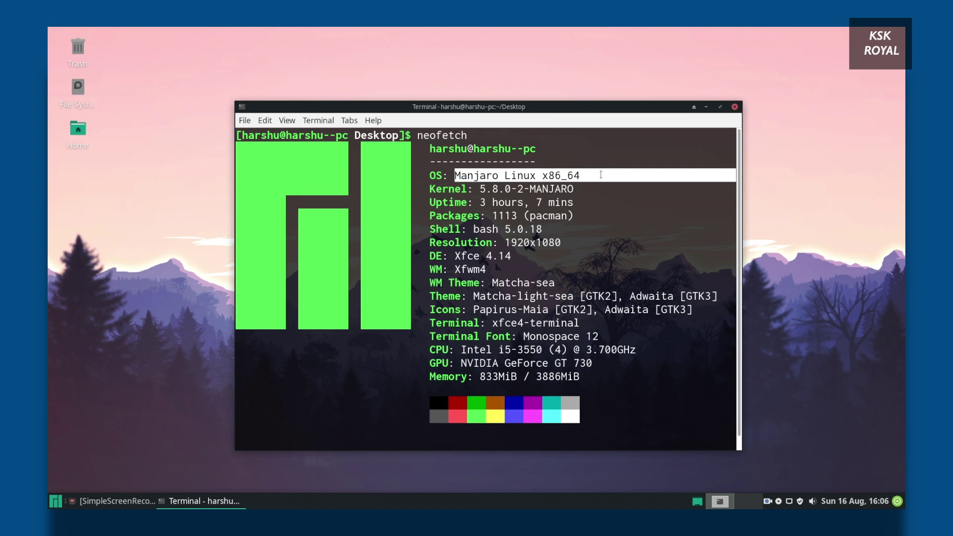
pyautogui.moveTo(475, 188); pyautogui.dragTo(576, 193)
pyautogui.moveTo(482, 217); pyautogui.dragTo(573, 214)
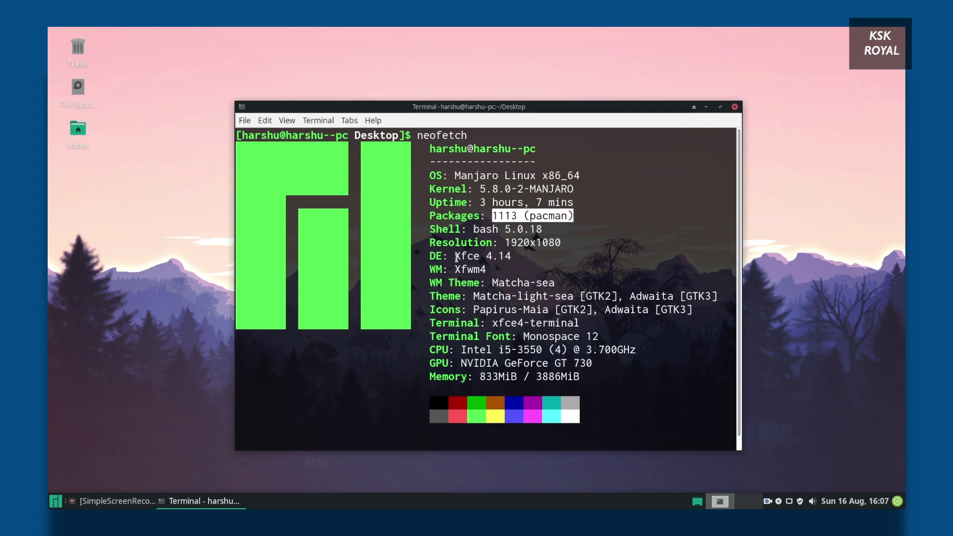
pyautogui.moveTo(455, 257); pyautogui.dragTo(521, 254)
pyautogui.click(572, 317)
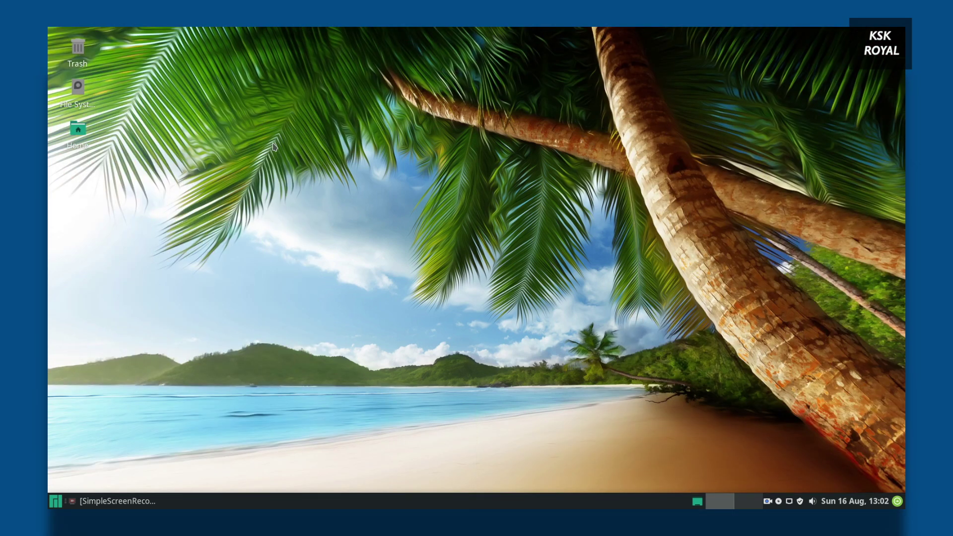
# Open Home in Thunar, browse Desktop and Trash, return home, minimize it and bring up the menu
pyautogui.moveTo(237, 89); pyautogui.dragTo(532, 279)
pyautogui.doubleClick(78, 130)
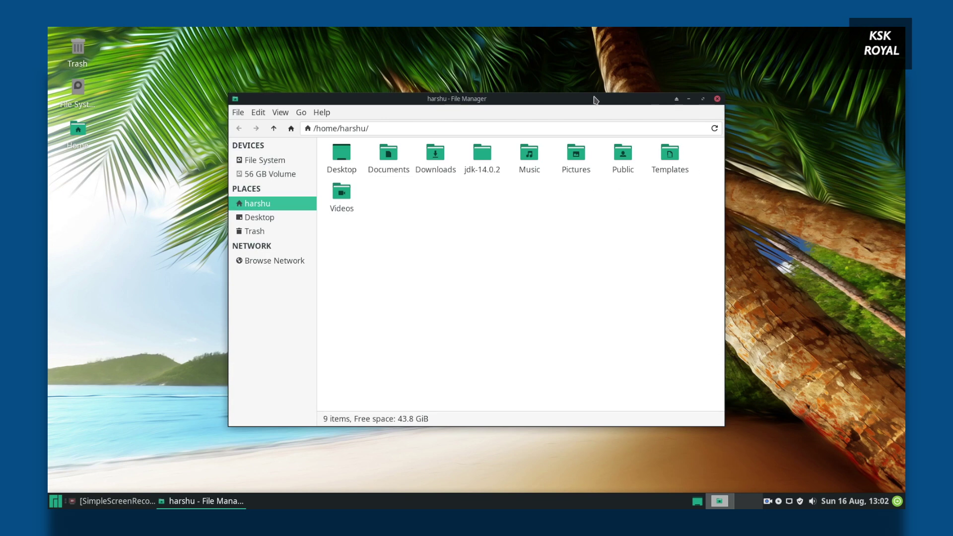
pyautogui.moveTo(595, 100); pyautogui.dragTo(577, 90)
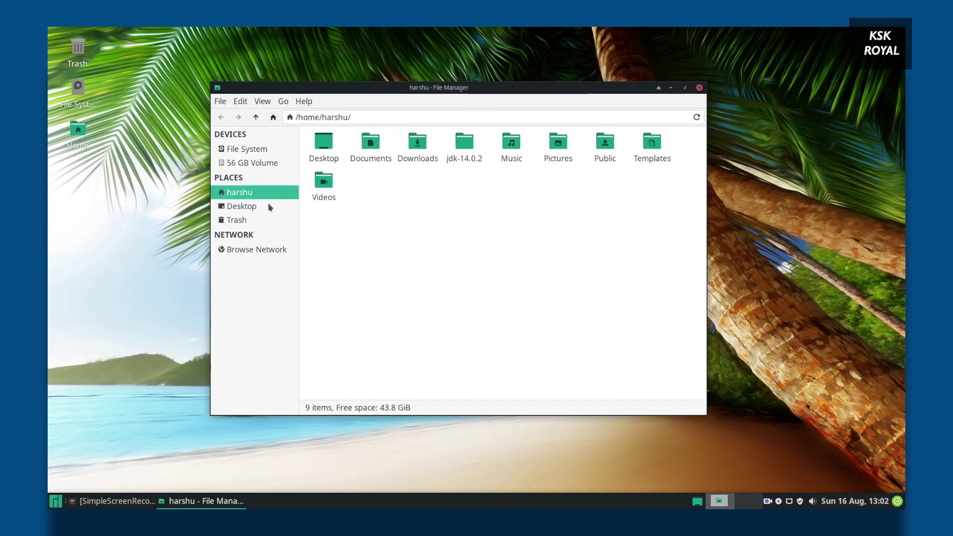
pyautogui.click(269, 205)
pyautogui.click(249, 218)
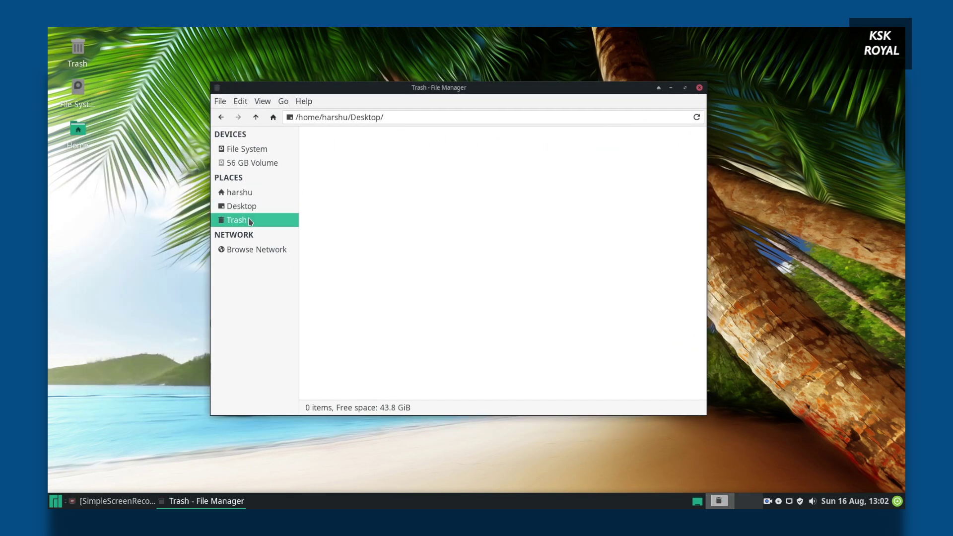
pyautogui.click(274, 194)
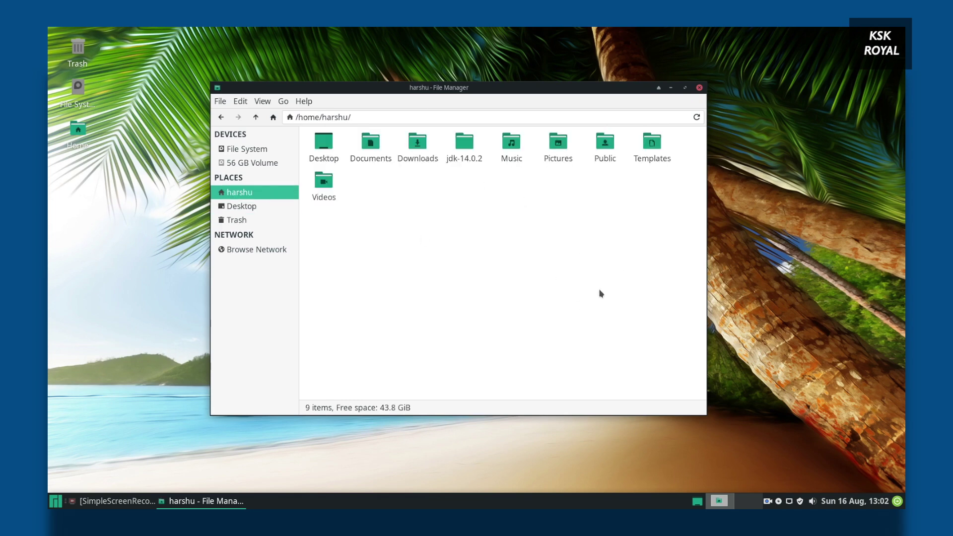
pyautogui.click(671, 88)
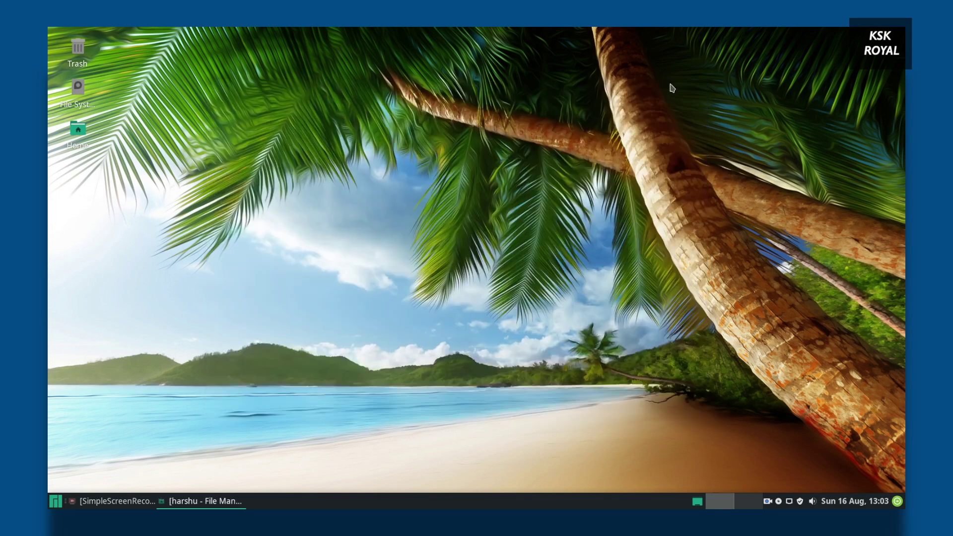
pyautogui.press('super')
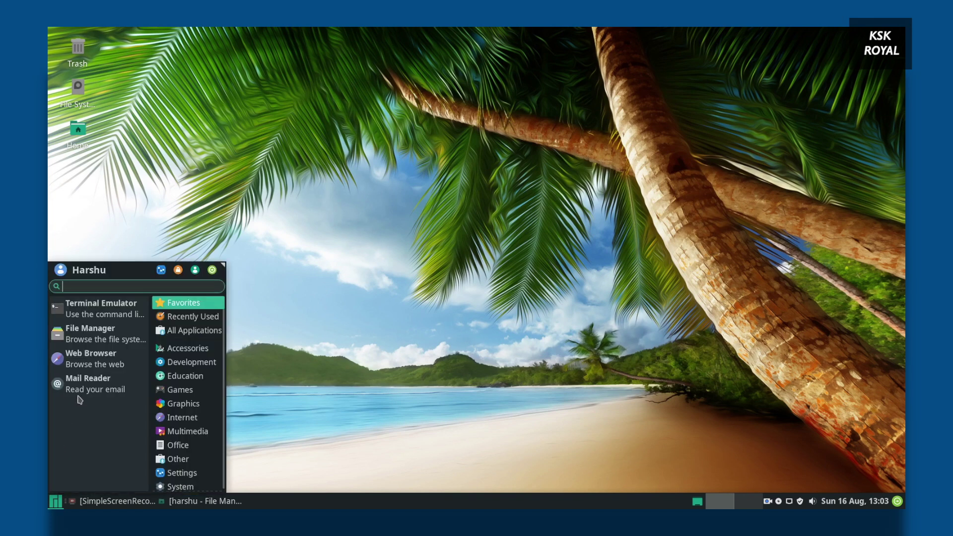
# Show All Applications, then scroll through the Accessories category's app list
pyautogui.click(195, 332)
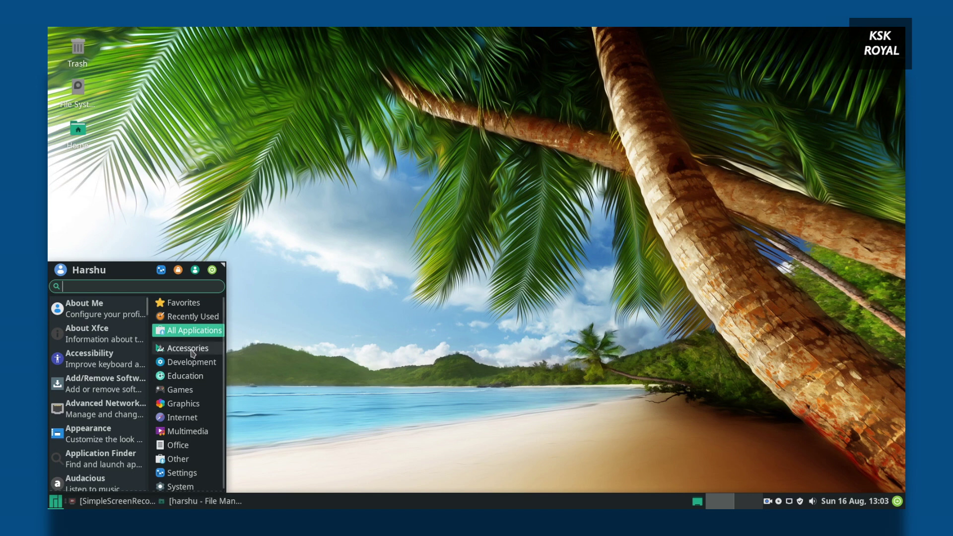
pyautogui.click(191, 349)
pyautogui.scroll(-3, 69, 402)
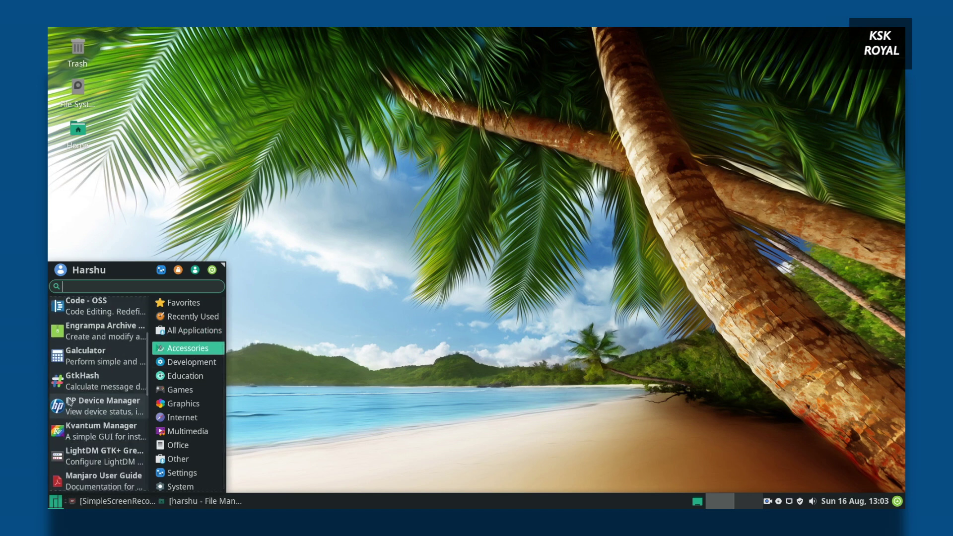
pyautogui.scroll(-7, 69, 403)
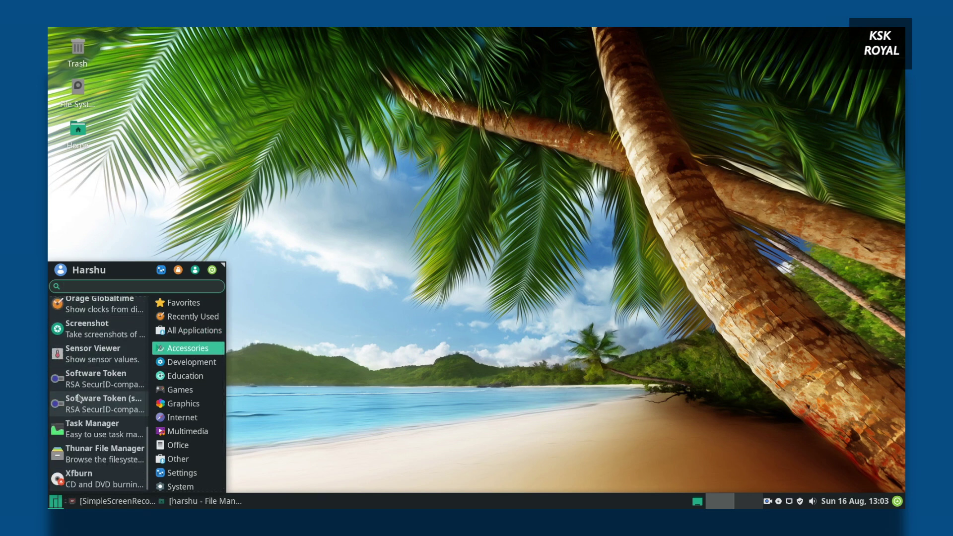
# Browse the Development software category in Pamac
pyautogui.click(185, 365)
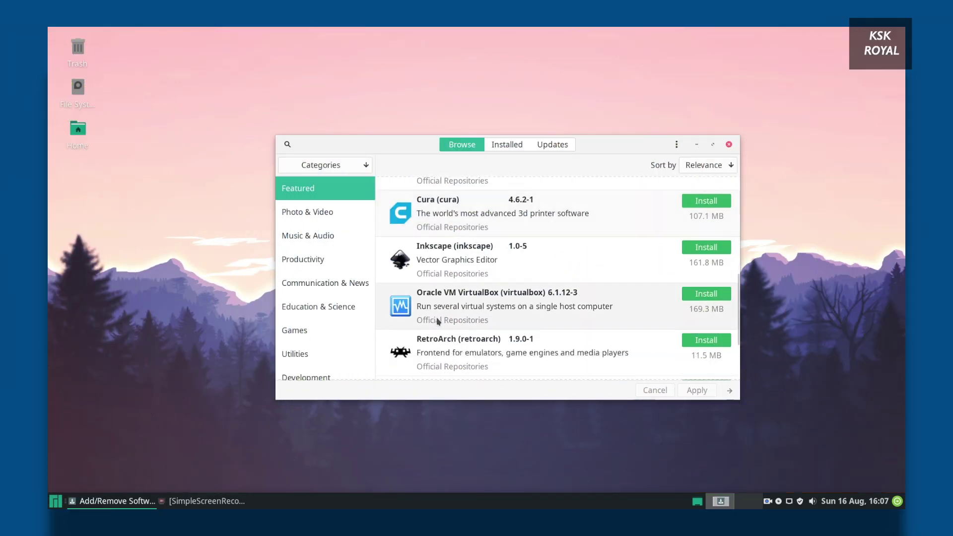
pyautogui.scroll(-1, 313, 255)
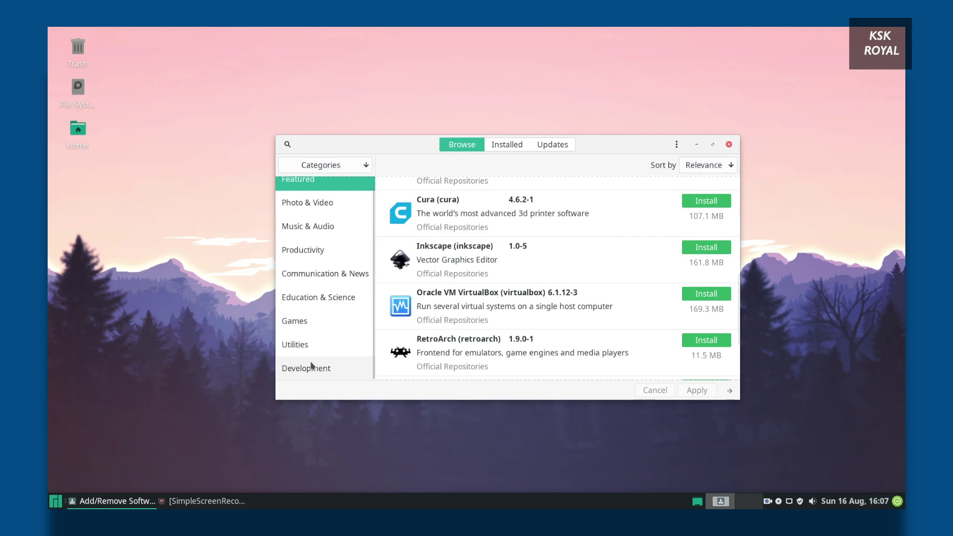
pyautogui.click(311, 365)
pyautogui.scroll(-3, 506, 304)
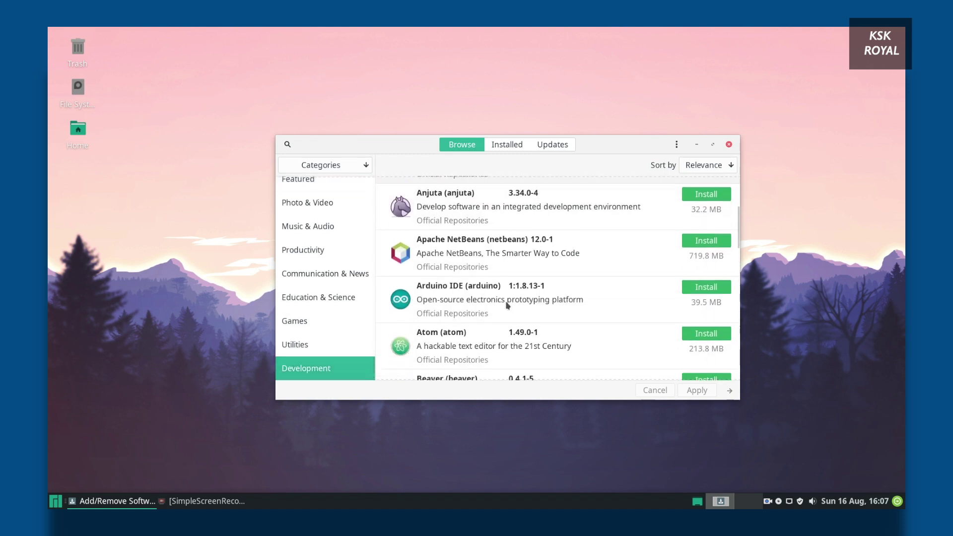
pyautogui.scroll(-4, 507, 304)
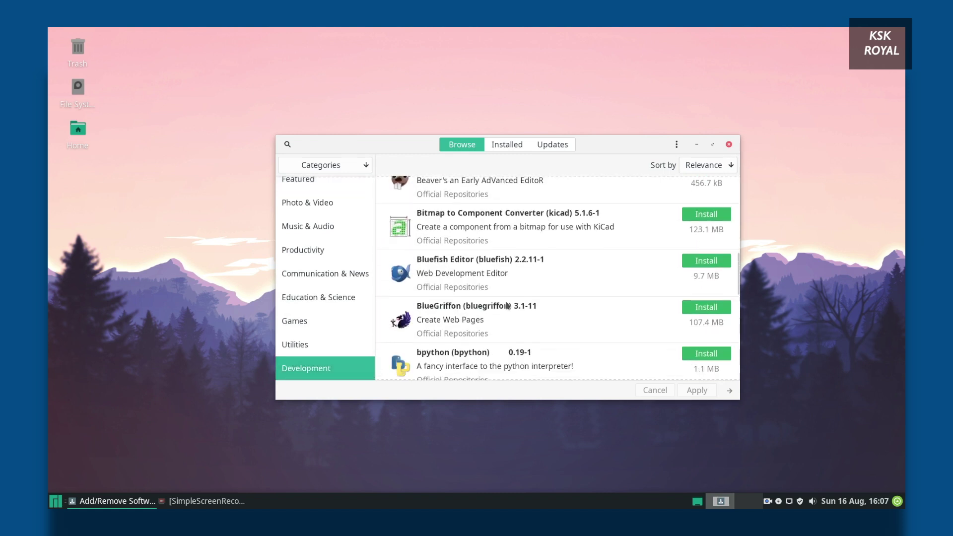
pyautogui.scroll(-7, 507, 306)
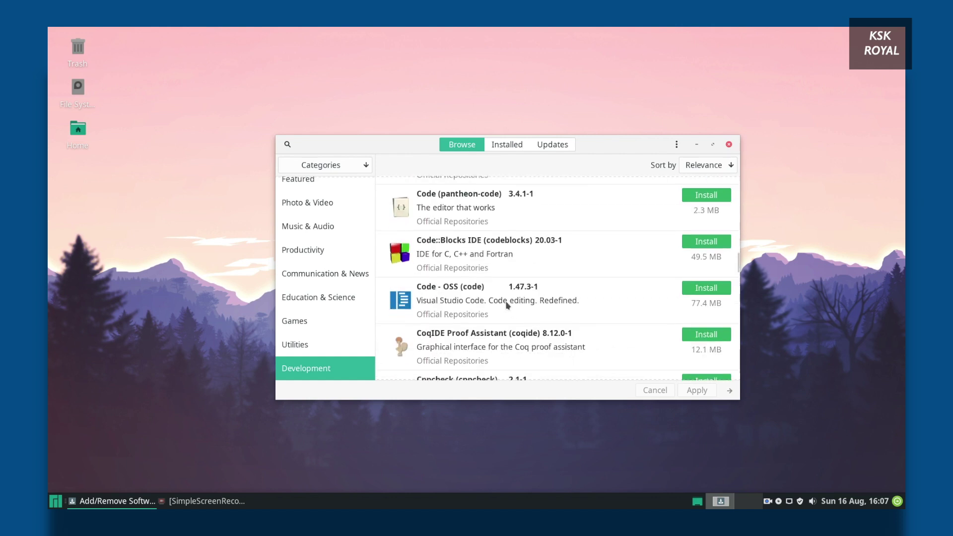
pyautogui.scroll(-8, 507, 305)
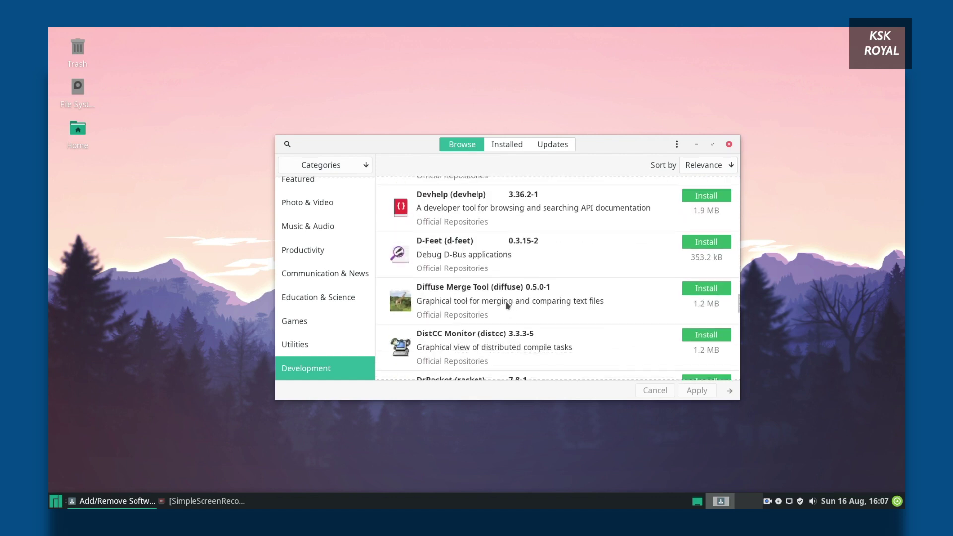
pyautogui.scroll(-7, 507, 305)
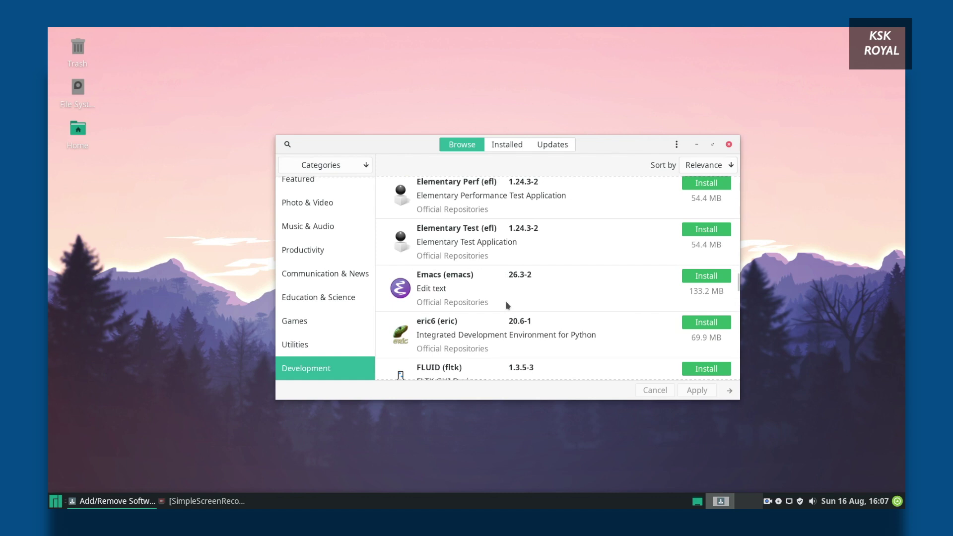
pyautogui.scroll(-9, 507, 305)
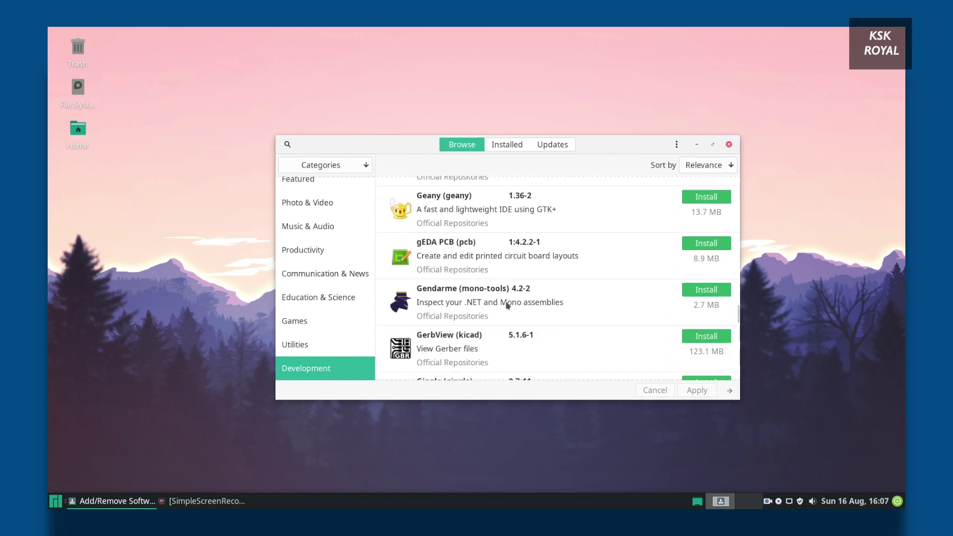
pyautogui.scroll(-6, 507, 305)
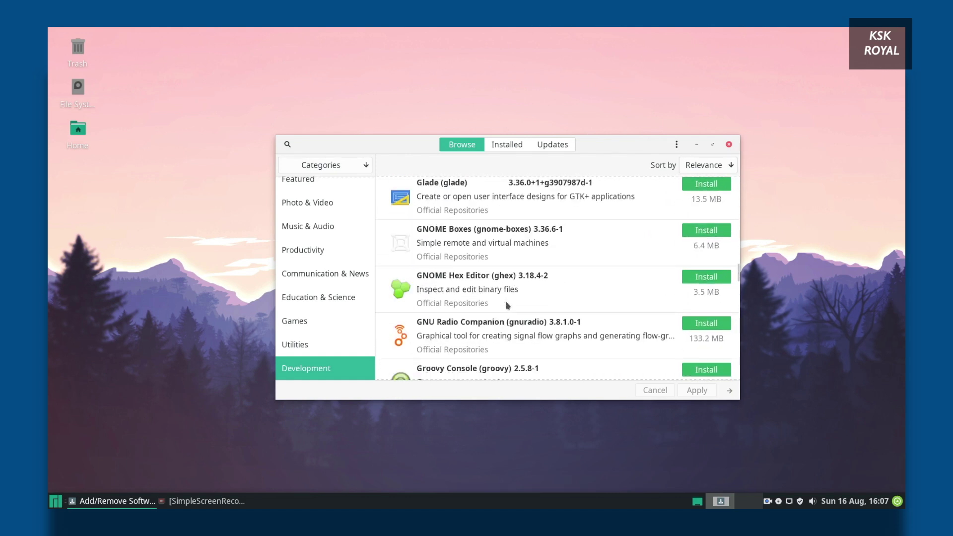
pyautogui.scroll(-5, 507, 306)
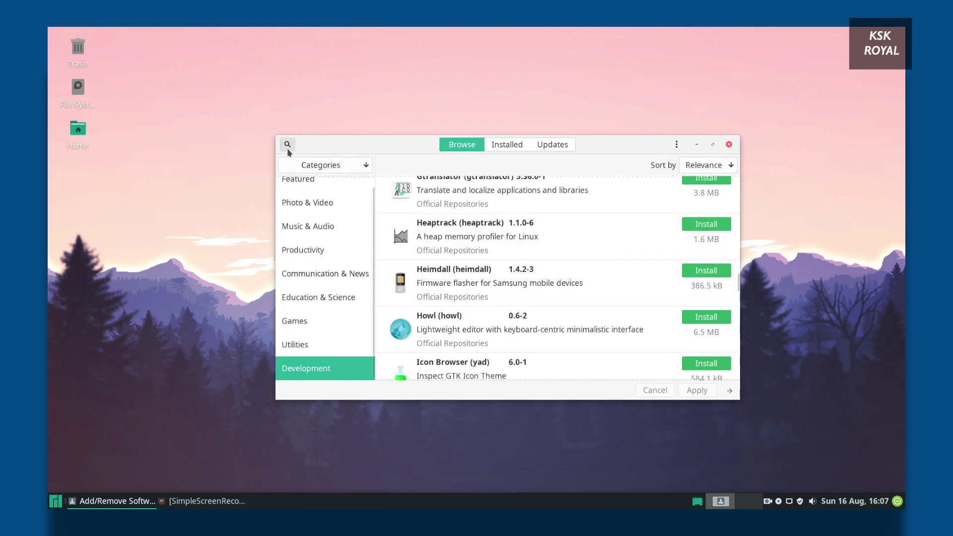
# Search for 'code' and open the Code - OSS 1.47.3-1 details page
pyautogui.click(287, 147)
pyautogui.write('code')
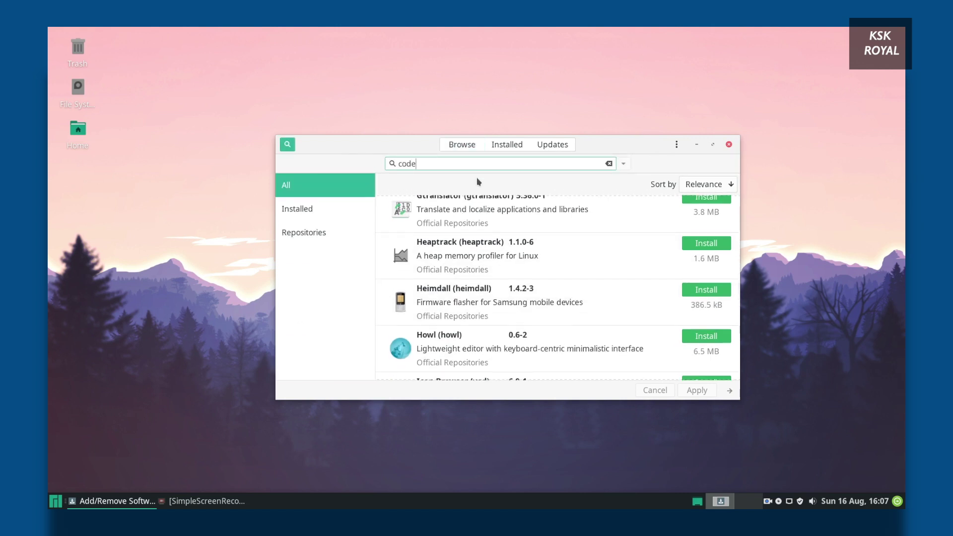
pyautogui.click(484, 257)
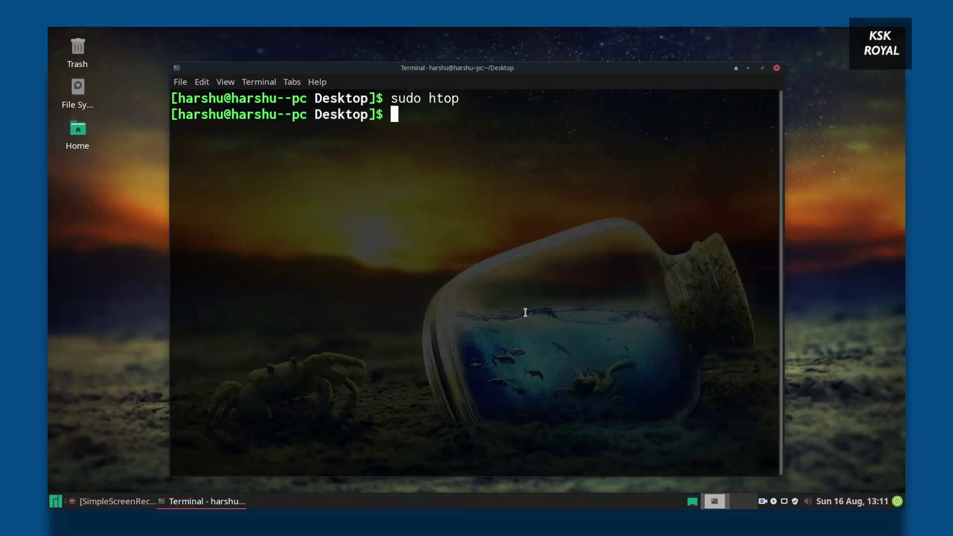
# Install iftop with sudo pacman -Sy iftop, confirming the installation
pyautogui.write('sudo pa')
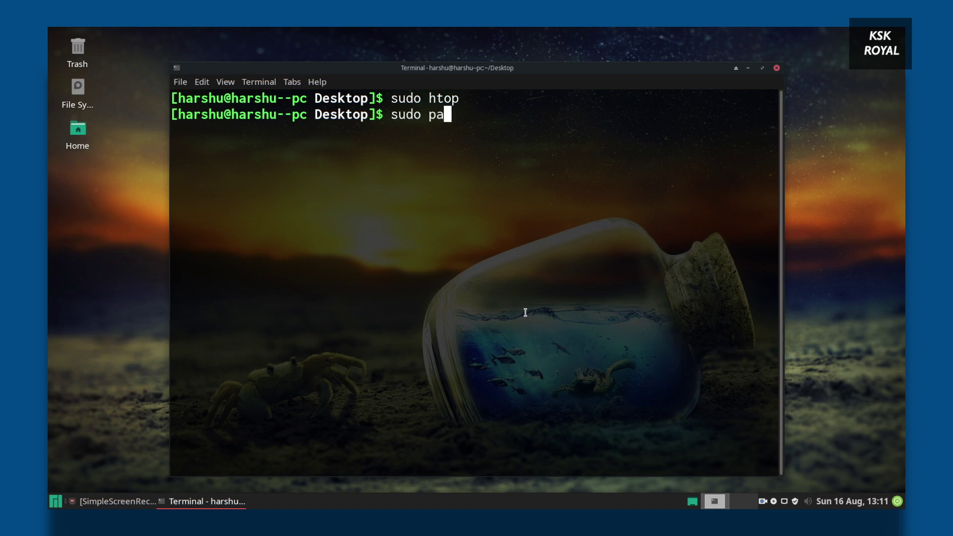
pyautogui.write('cman -Sy iftop')
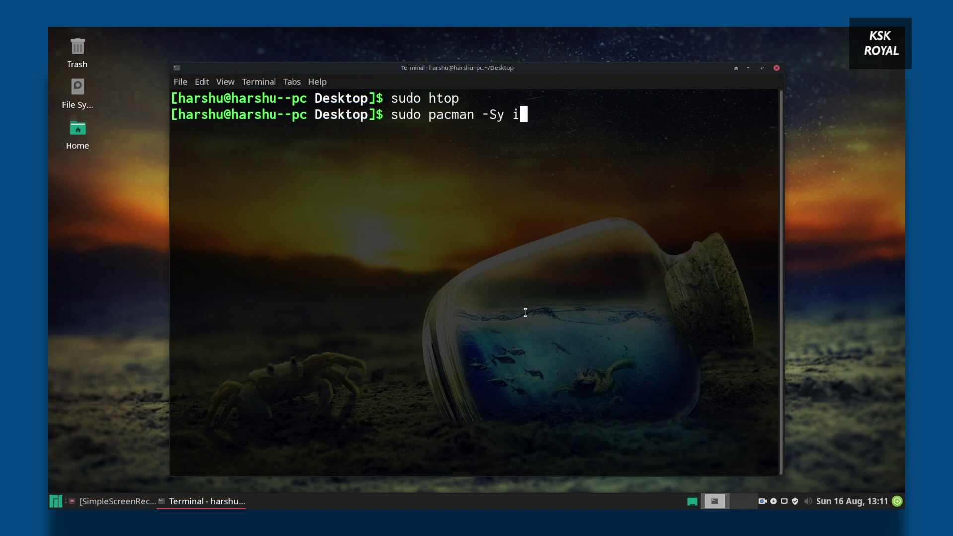
pyautogui.press('Return')
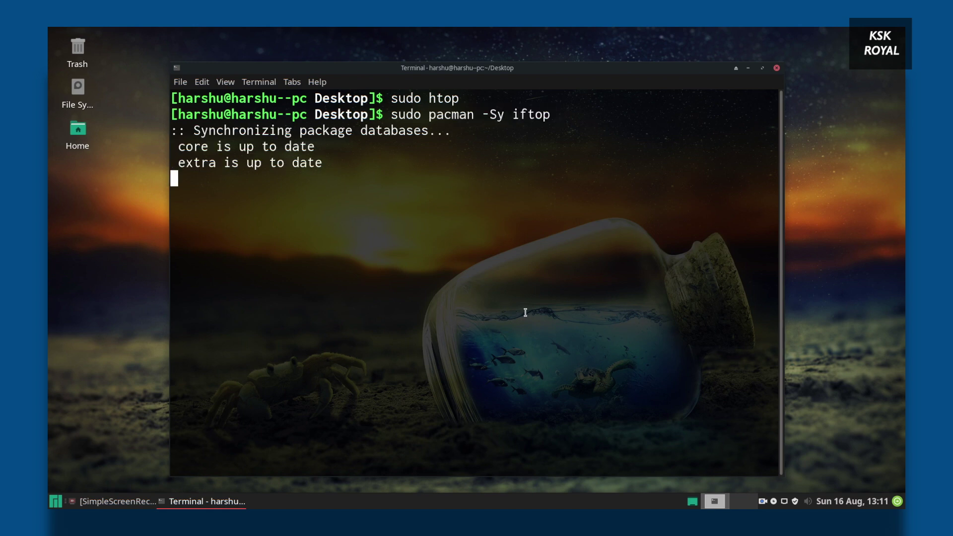
pyautogui.press('Return')
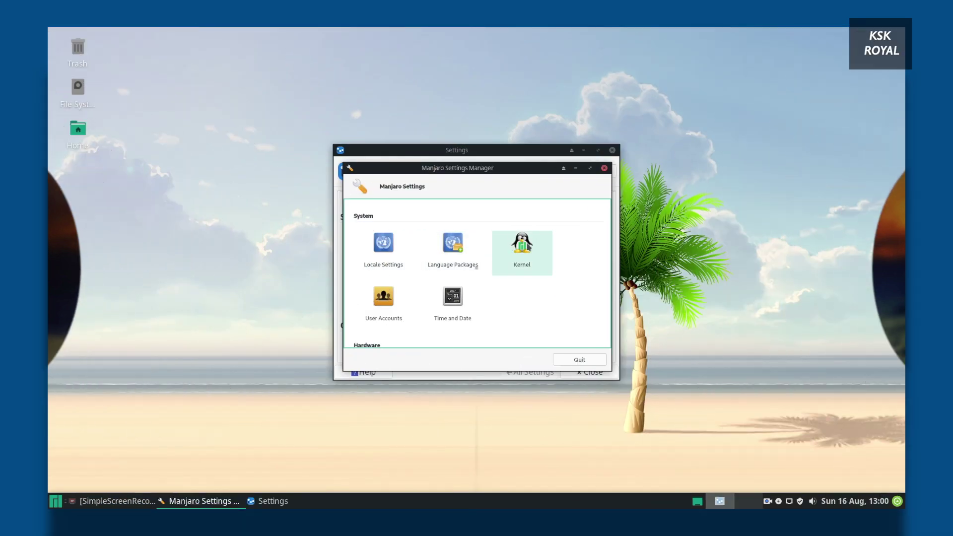
# On the Kernel page, choose Install for Linux 5.8.0-2 and inspect its package details
pyautogui.click(527, 248)
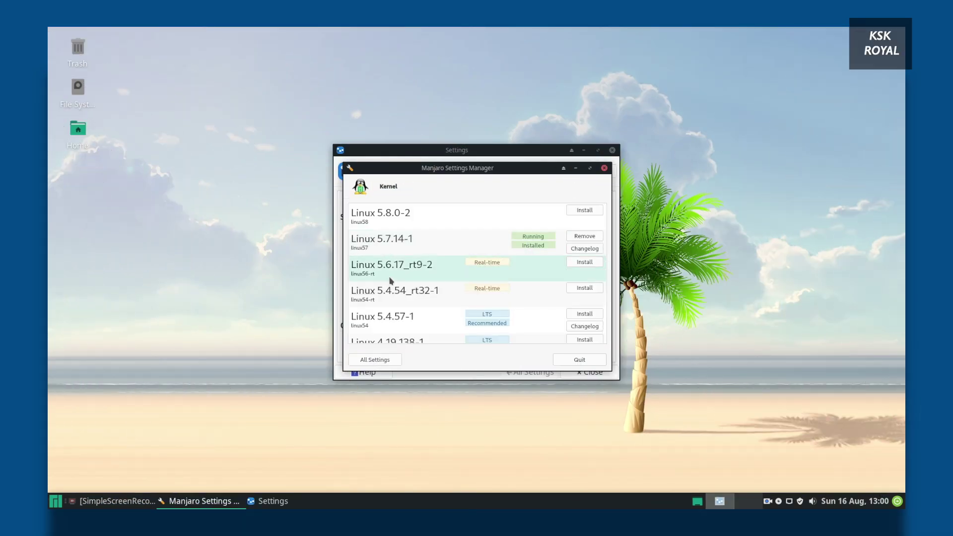
pyautogui.scroll(-5, 528, 282)
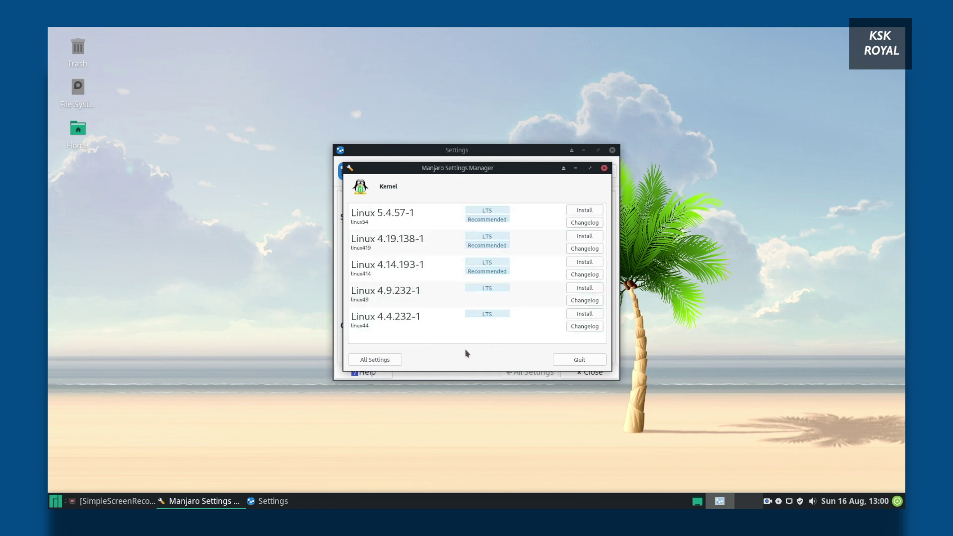
pyautogui.scroll(3, 458, 332)
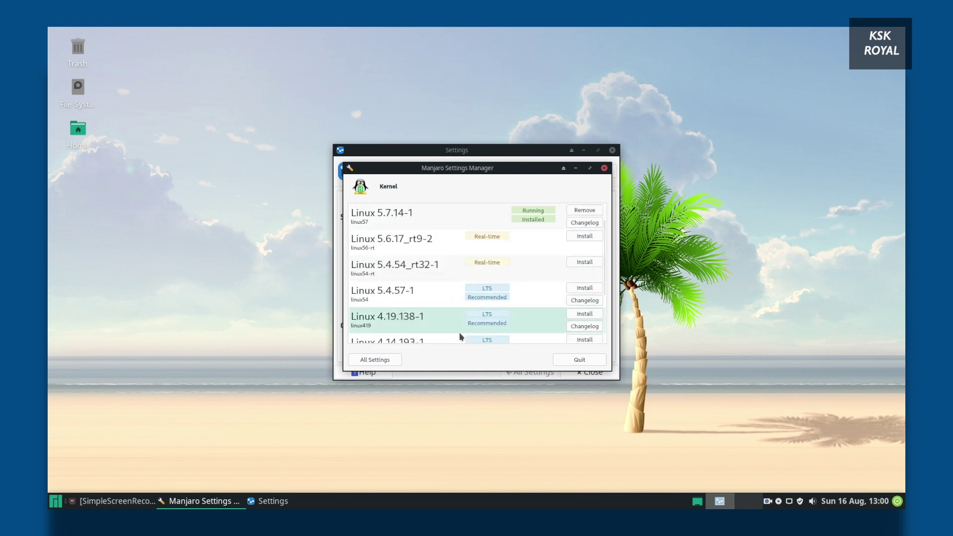
pyautogui.scroll(1, 460, 333)
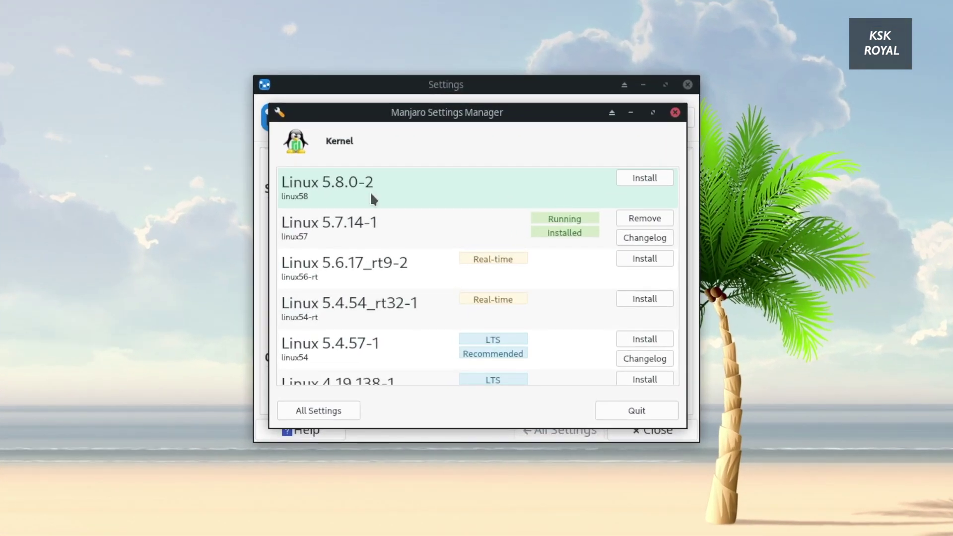
pyautogui.click(645, 178)
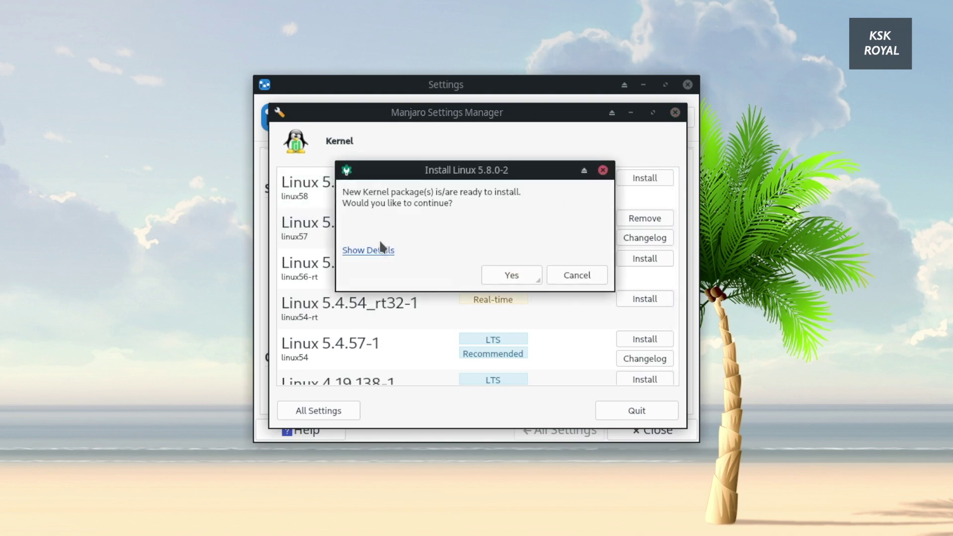
pyautogui.click(382, 249)
pyautogui.moveTo(398, 251); pyautogui.dragTo(351, 229)
pyautogui.click(418, 252)
pyautogui.doubleClick(370, 236)
pyautogui.click(477, 261)
# Confirm and authenticate the Linux 5.8.0-2 install, then run htop
pyautogui.click(527, 341)
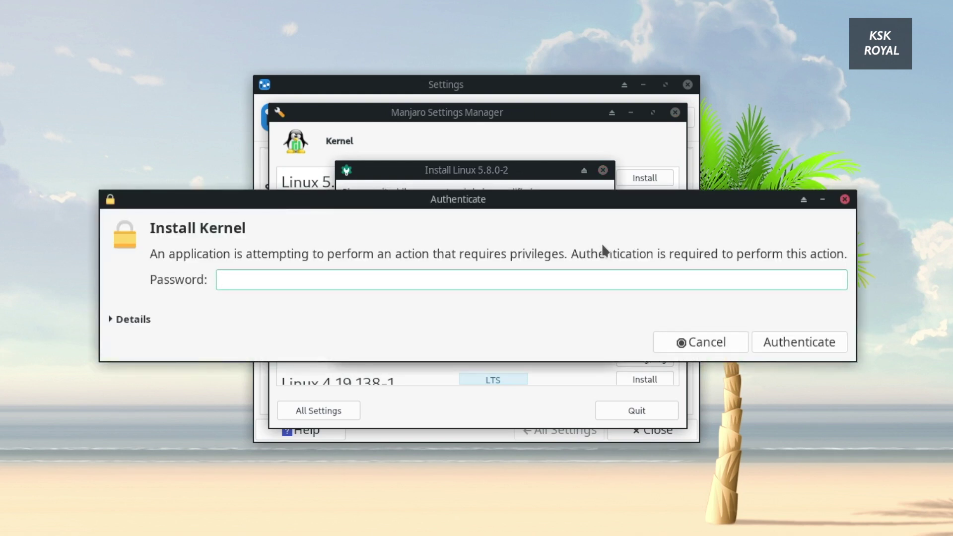
pyautogui.press('Return')
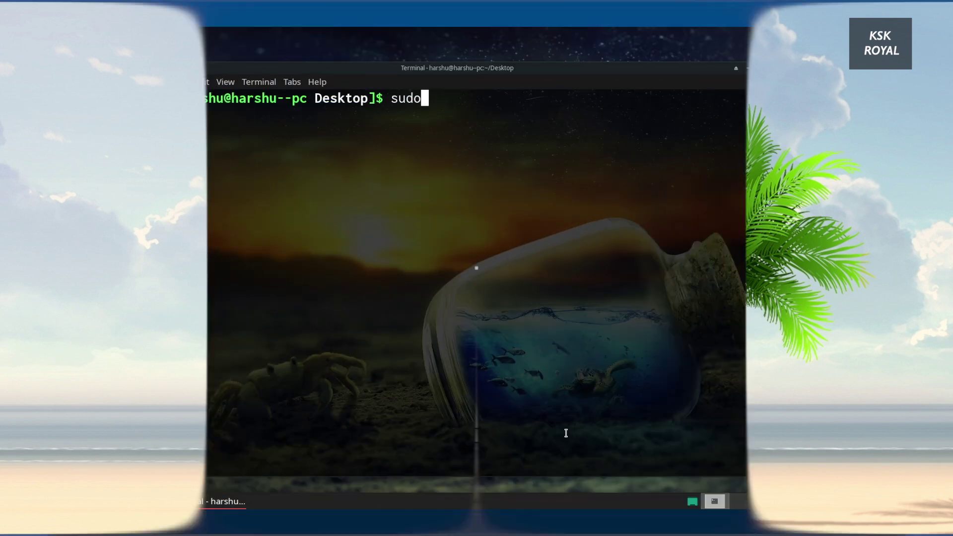
pyautogui.write('htop')
pyautogui.press('Return')
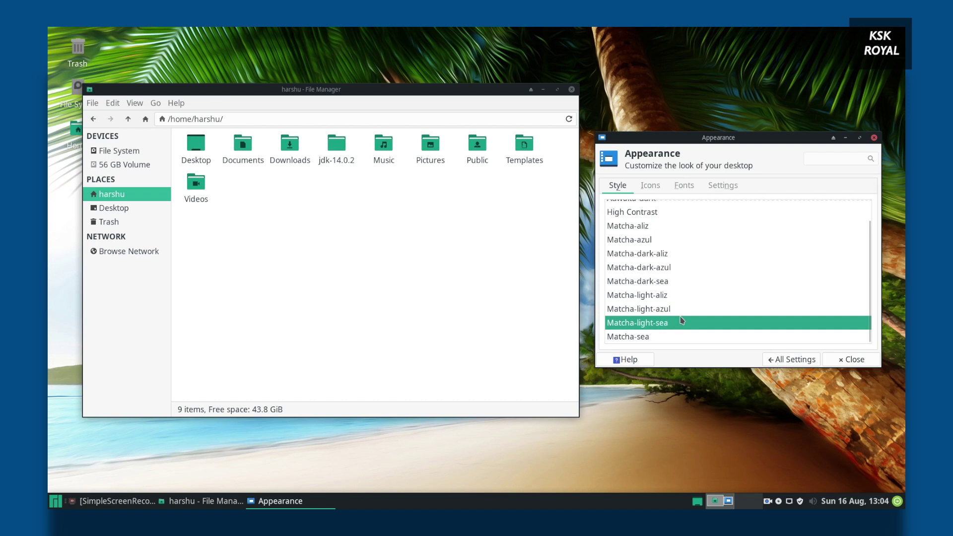
# Try Matcha-azul and Matcha-dark-azul, settling on the Matcha-dark-aliz style
pyautogui.click(648, 240)
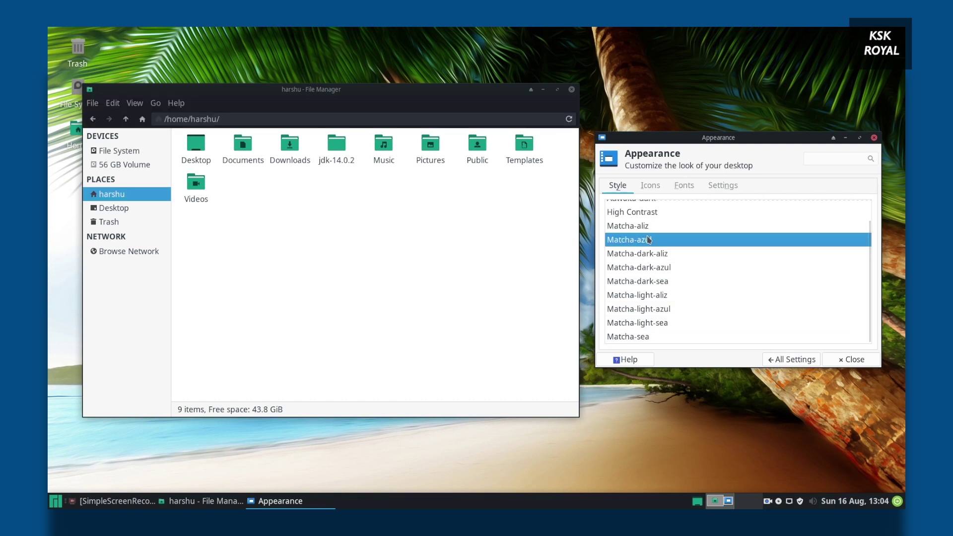
pyautogui.click(665, 270)
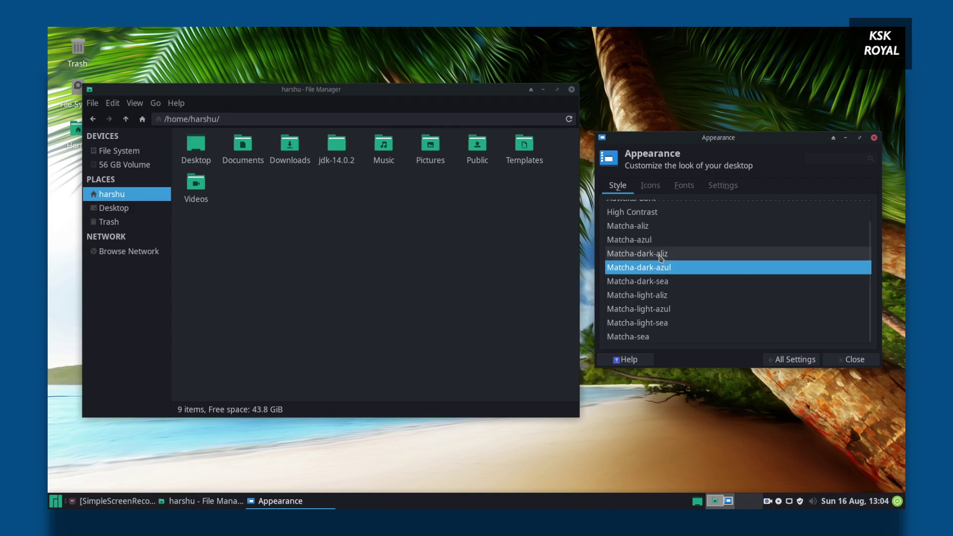
pyautogui.click(661, 254)
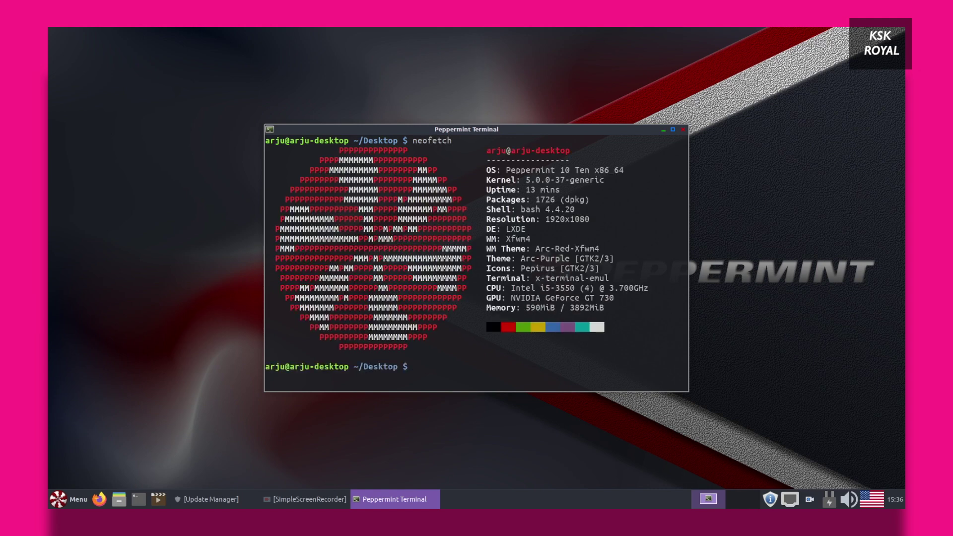
# Highlight the OS and 5.0.0-37-generic kernel in neofetch, then browse and close the menu
pyautogui.moveTo(506, 170); pyautogui.dragTo(637, 170)
pyautogui.doubleClick(538, 179)
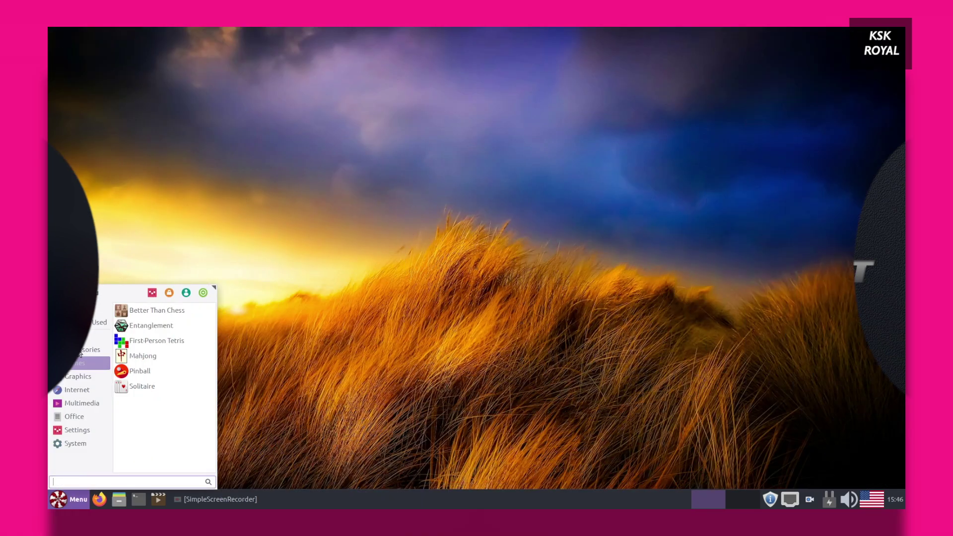
pyautogui.click(79, 337)
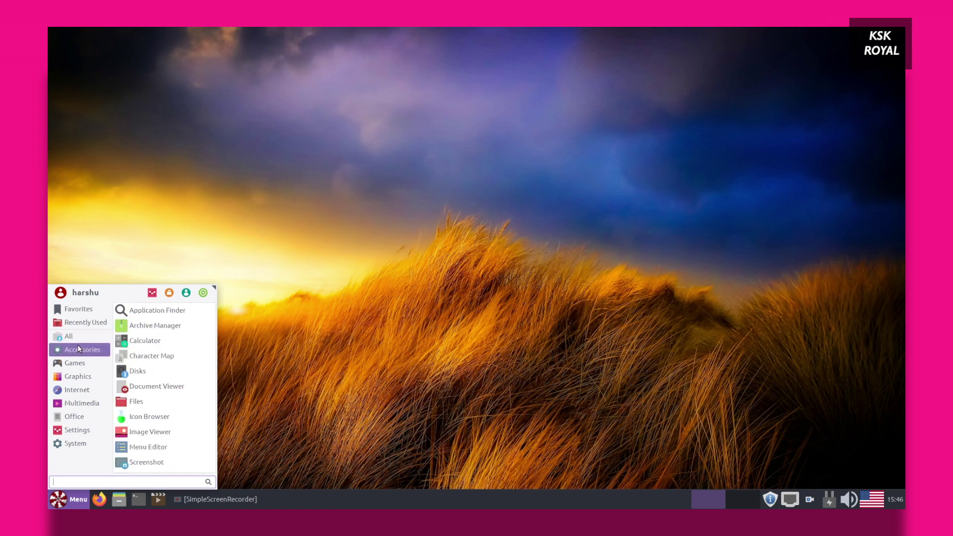
pyautogui.moveTo(82, 376)
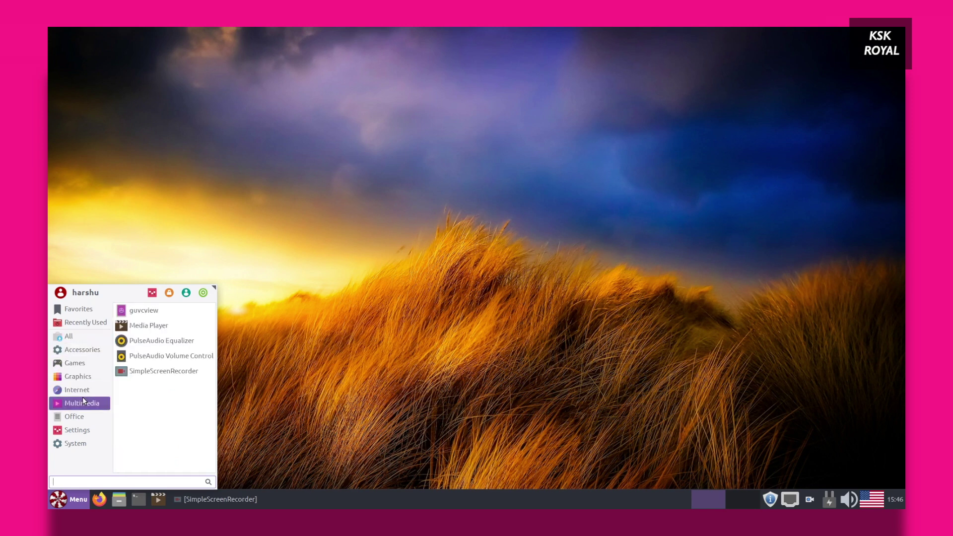
pyautogui.moveTo(83, 420)
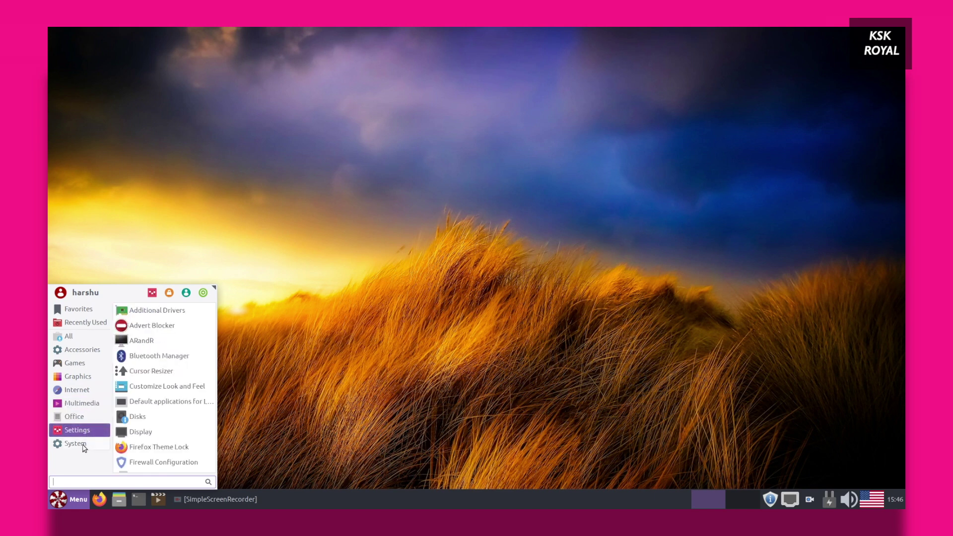
pyautogui.scroll(-1, 130, 451)
pyautogui.scroll(-2, 129, 450)
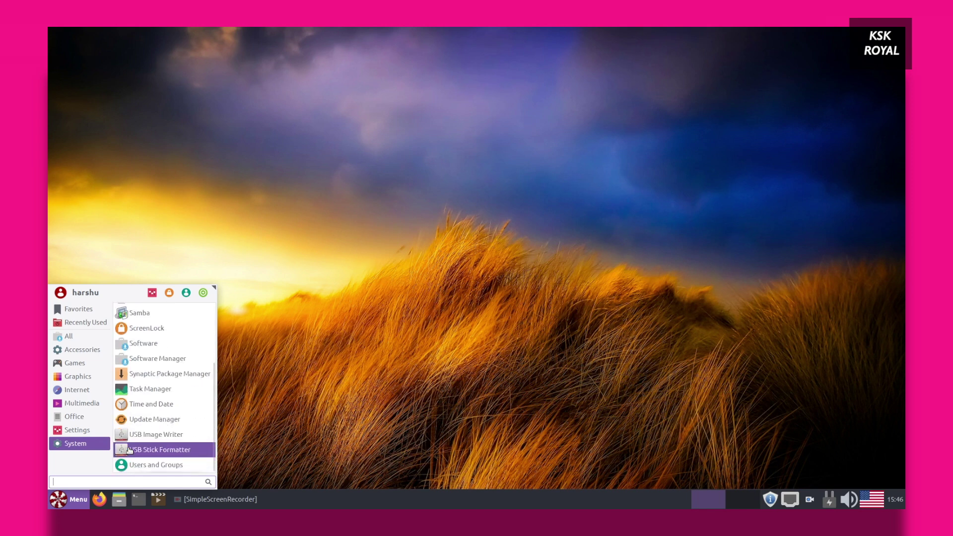
pyautogui.click(364, 416)
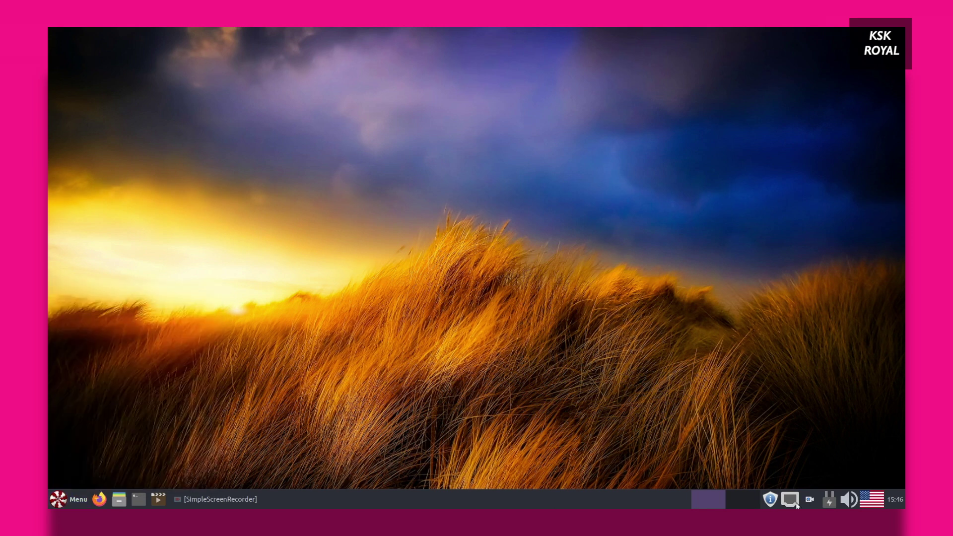
# Open Home in the file manager, browse the Desktop and Music folders, and view bookmarks
pyautogui.press('super+e')
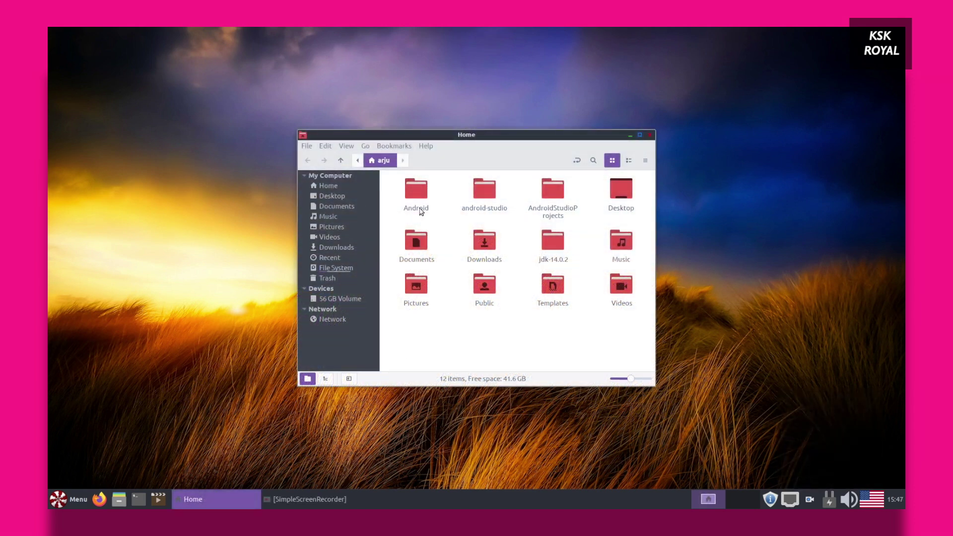
pyautogui.click(321, 189)
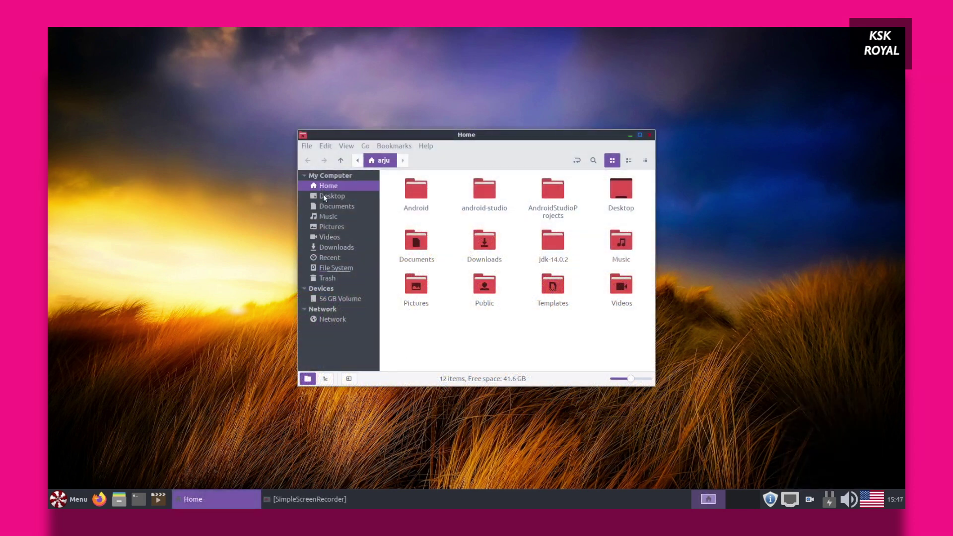
pyautogui.click(324, 196)
pyautogui.click(329, 217)
pyautogui.click(332, 196)
pyautogui.click(349, 187)
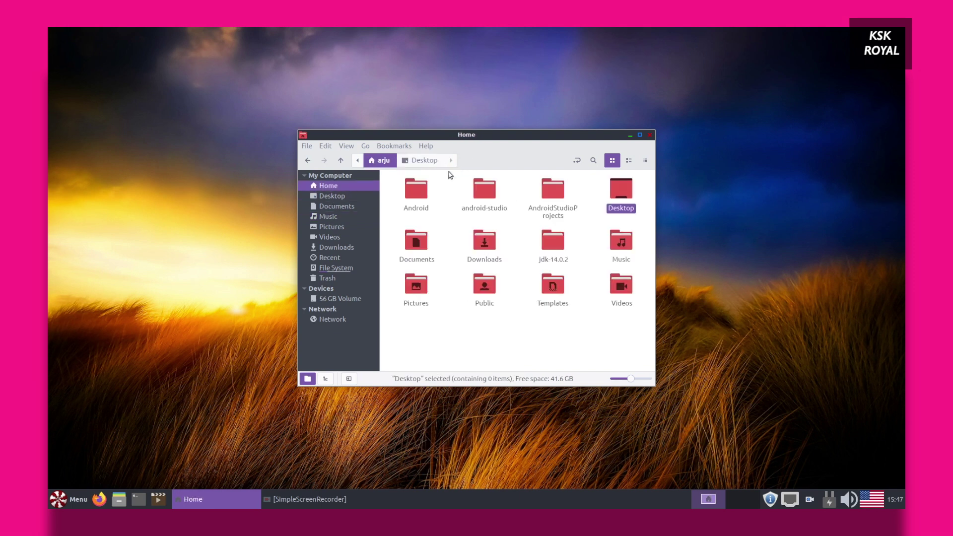
pyautogui.click(381, 148)
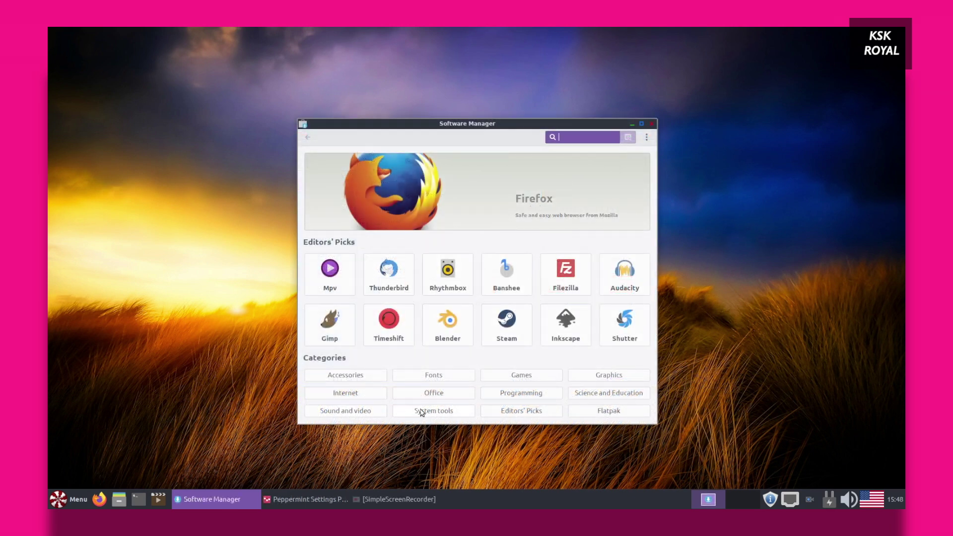
# Browse the System tools category, then return to the Software Manager home page
pyautogui.click(421, 411)
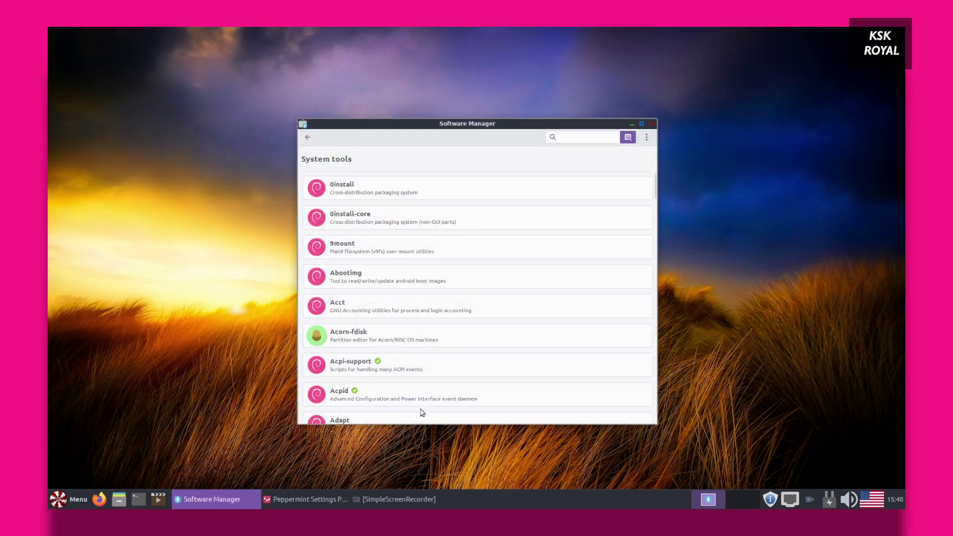
pyautogui.scroll(-10, 420, 397)
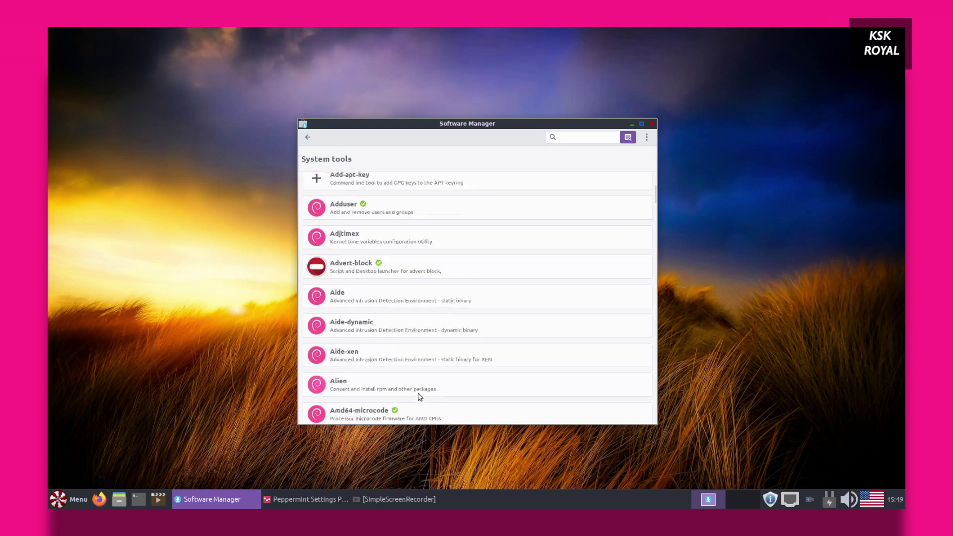
pyautogui.scroll(-3, 419, 396)
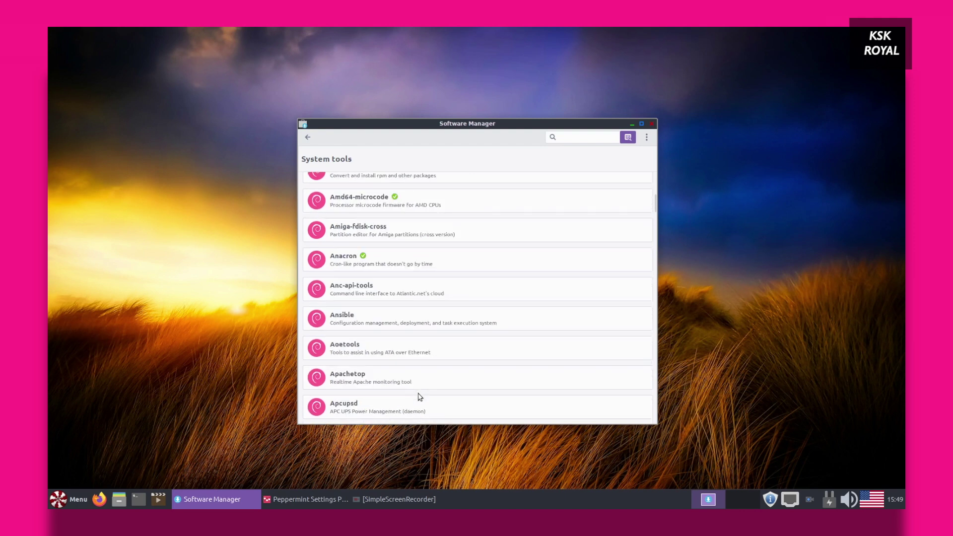
pyautogui.click(308, 137)
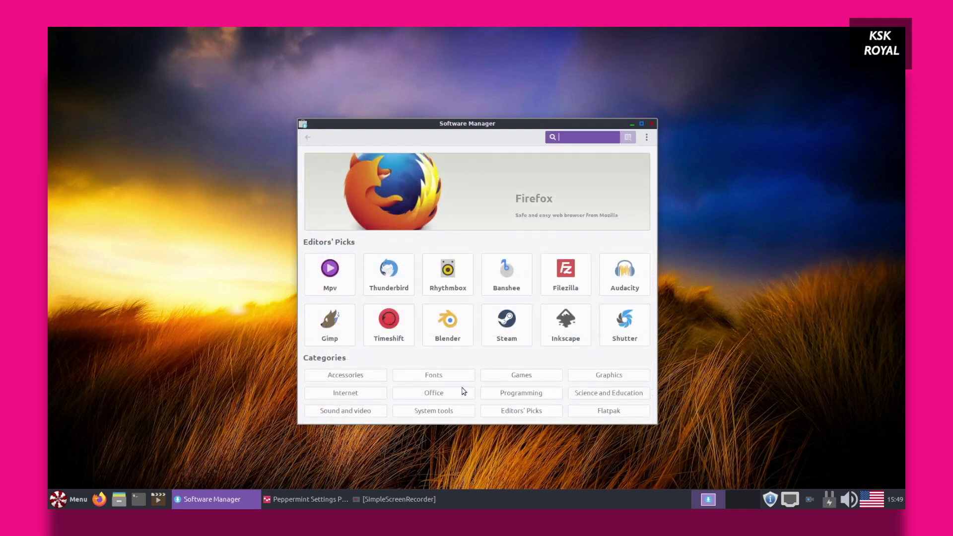
# Install Gimp from Editors' Picks and expand the list of packages to upgrade
pyautogui.click(352, 332)
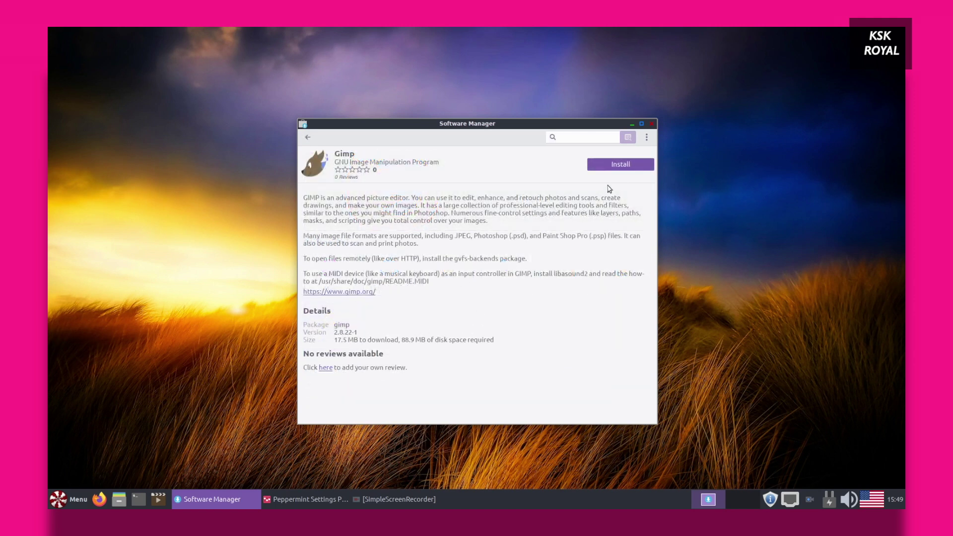
pyautogui.click(614, 170)
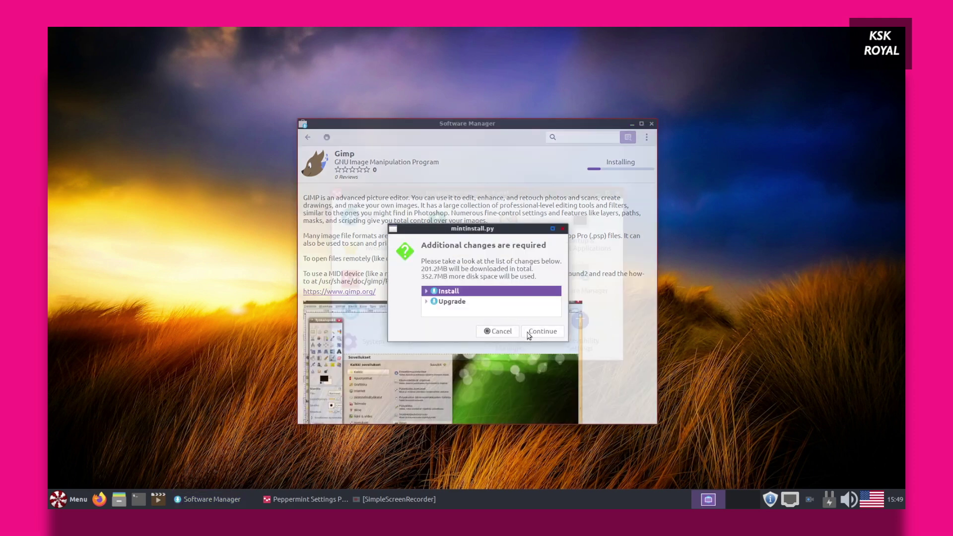
pyautogui.click(442, 302)
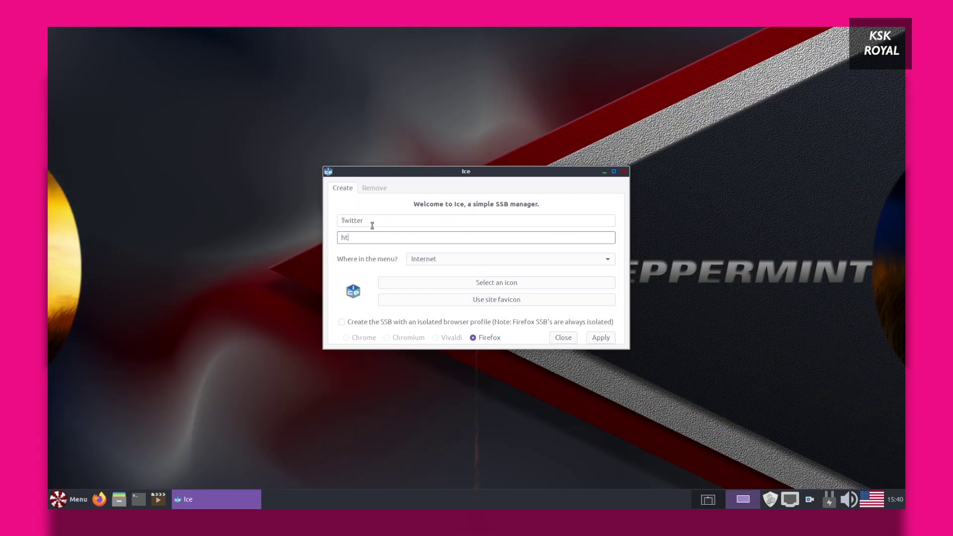
pyautogui.write('ps:')
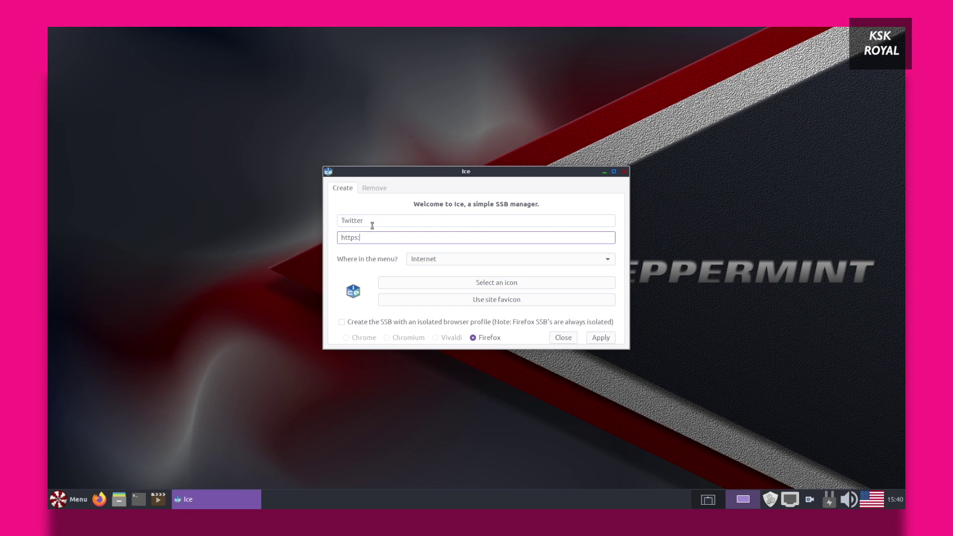
pyautogui.write('//')
pyautogui.write('twit')
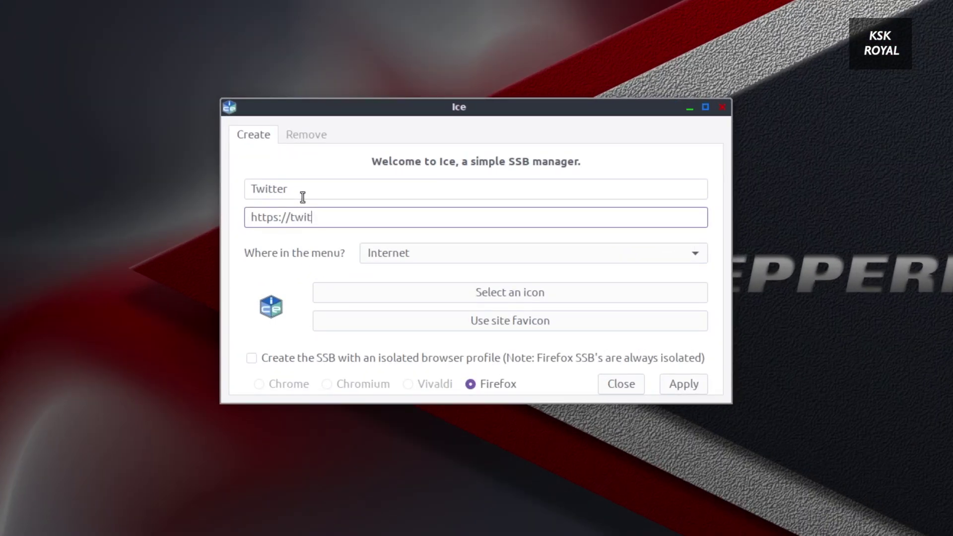
pyautogui.write('ter.com')
pyautogui.click(465, 328)
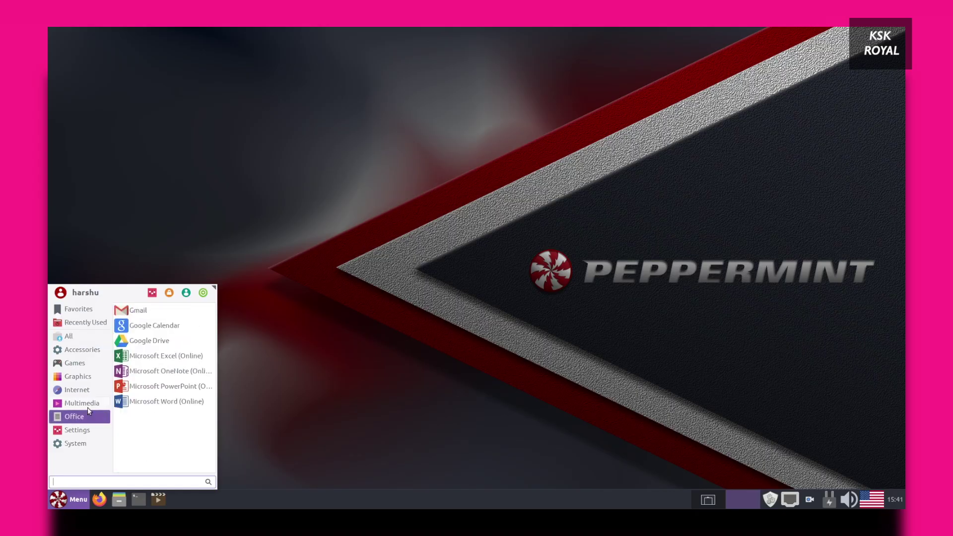
# Launch the Twitter web app from the Internet menu and move its Firefox window right and lower
pyautogui.moveTo(90, 392)
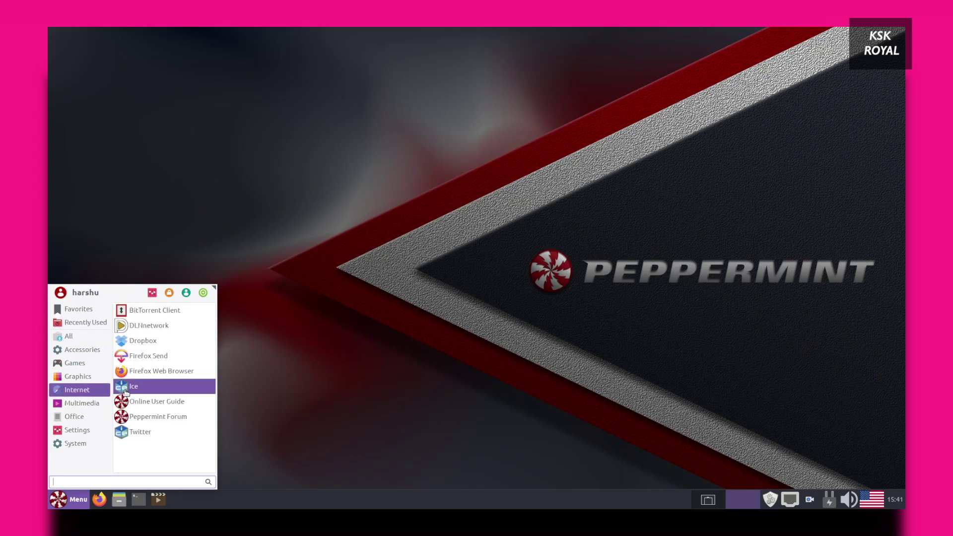
pyautogui.click(142, 434)
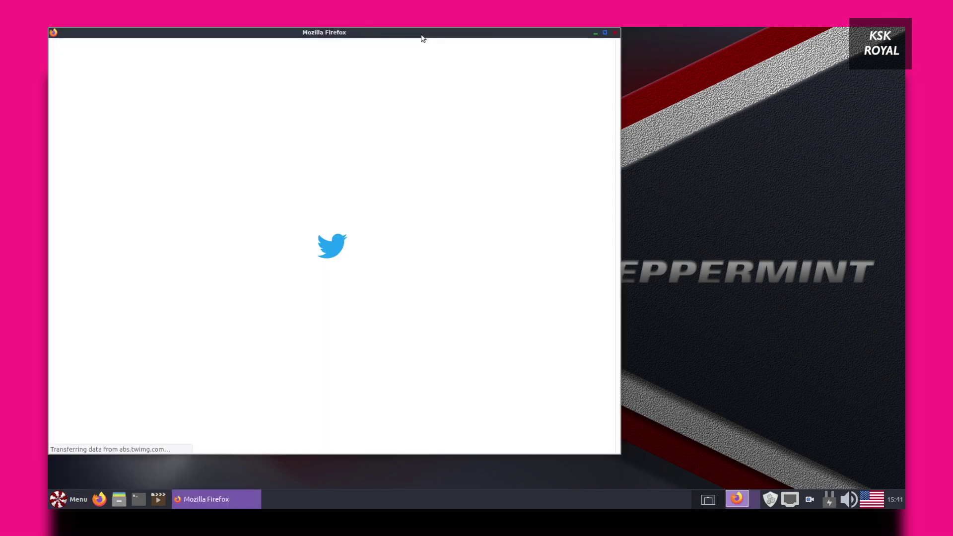
pyautogui.moveTo(422, 38); pyautogui.dragTo(540, 47)
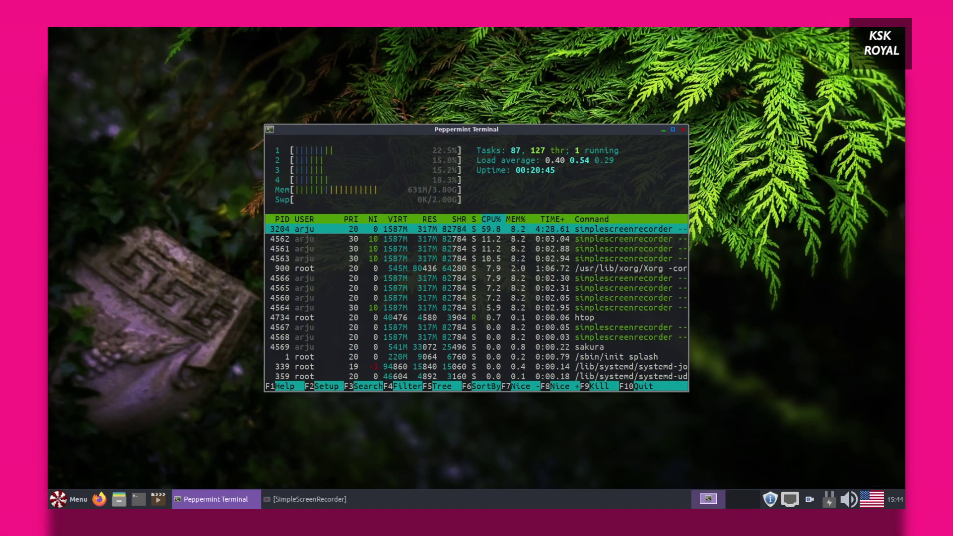
# Search the application launcher for 'and', then clear the search and close the launcher
pyautogui.press('super')
pyautogui.write('and')
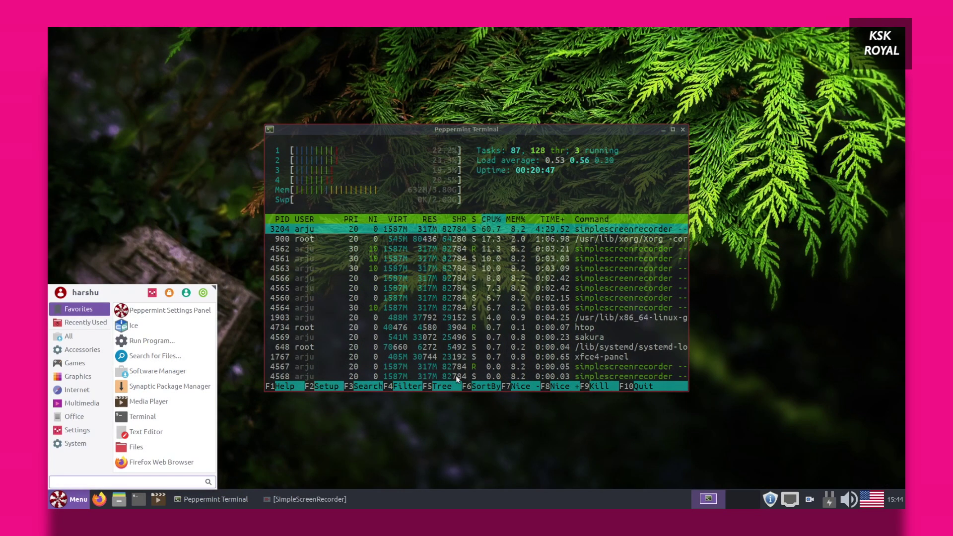
pyautogui.press('BackSpace')
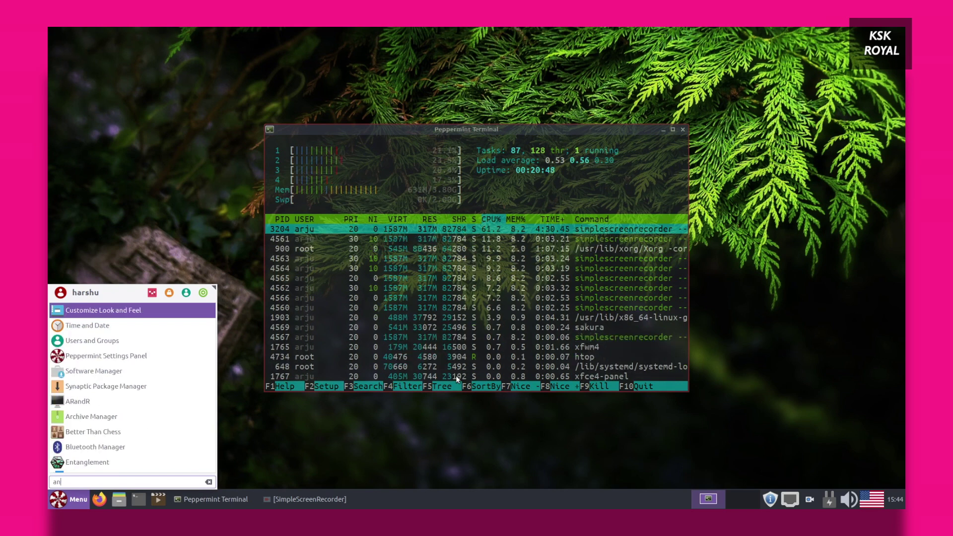
pyautogui.press('BackSpace')
pyautogui.press('BackSpace')
pyautogui.press('Escape')
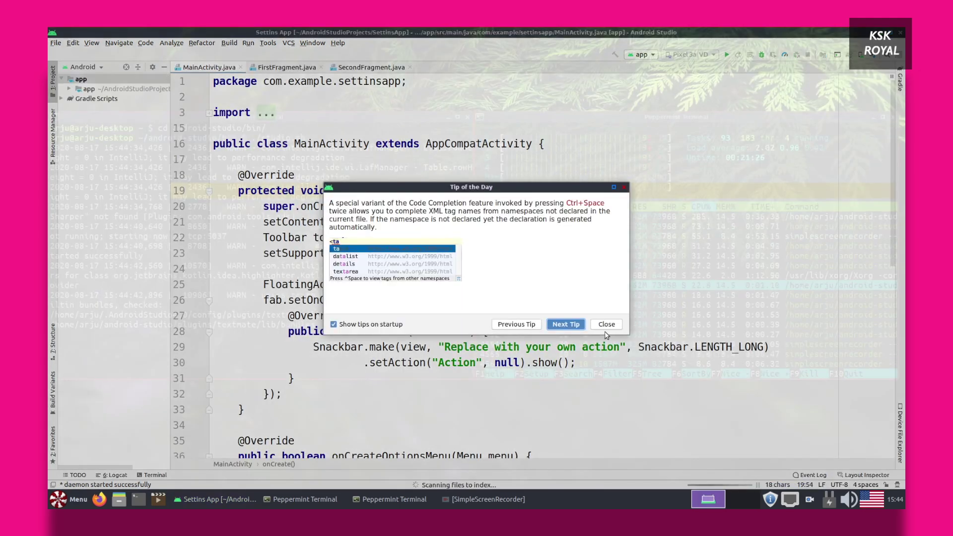
# Dismiss Tip of the Day and expand the java source folder in the SettinsApp project tree
pyautogui.click(606, 324)
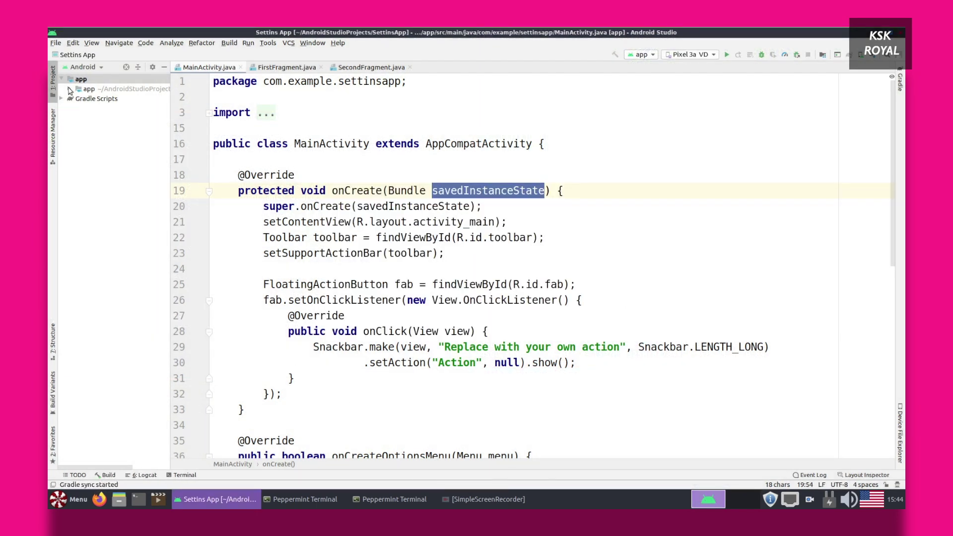
pyautogui.click(78, 102)
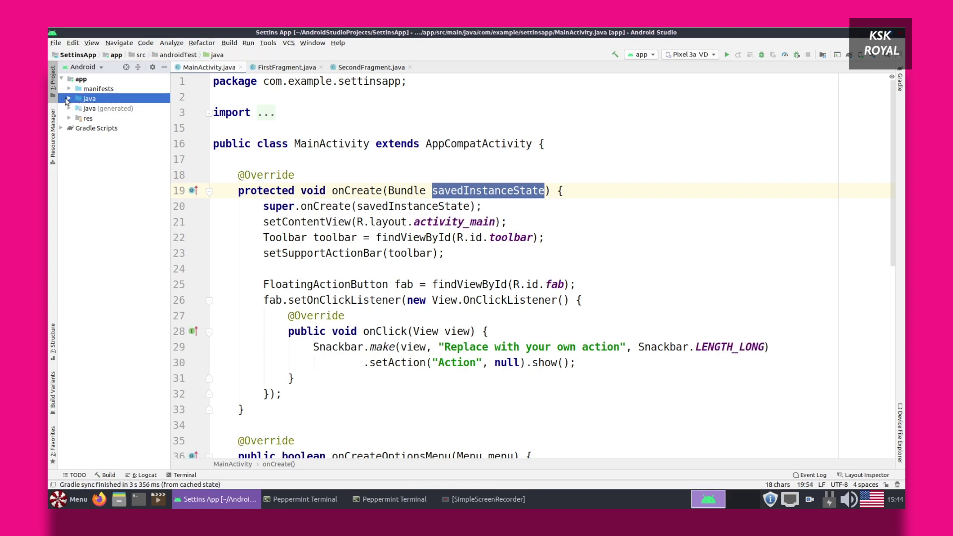
pyautogui.click(69, 99)
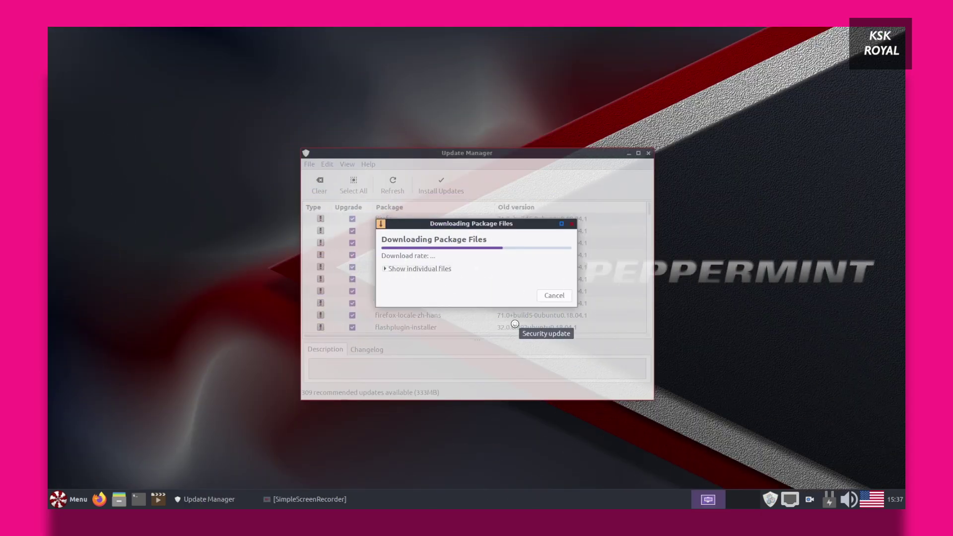
# Expand the download dialog to list individual queued files such as linux-firmware
pyautogui.click(426, 269)
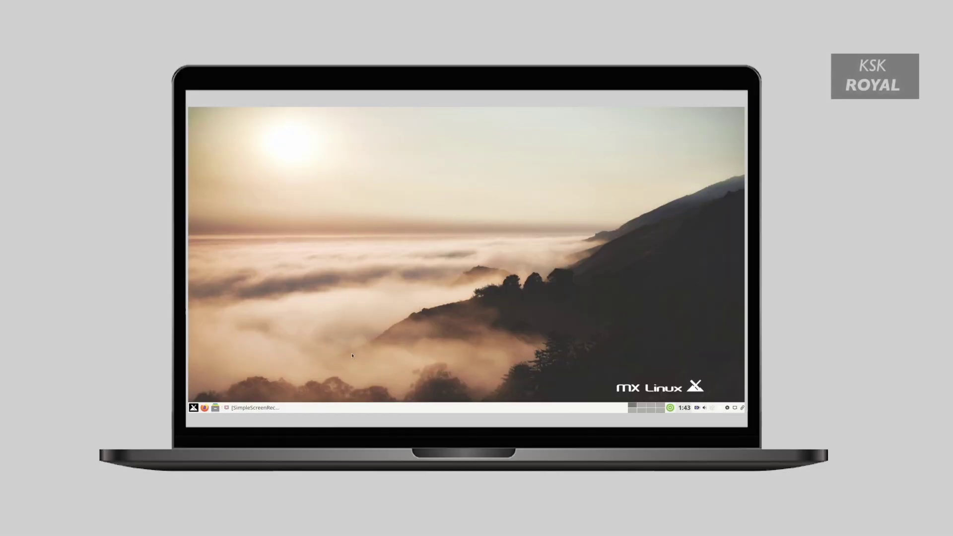
# Browse the desktop actions menu and the Whisker menu's All, Accessories and Development categories
pyautogui.rightClick(415, 185)
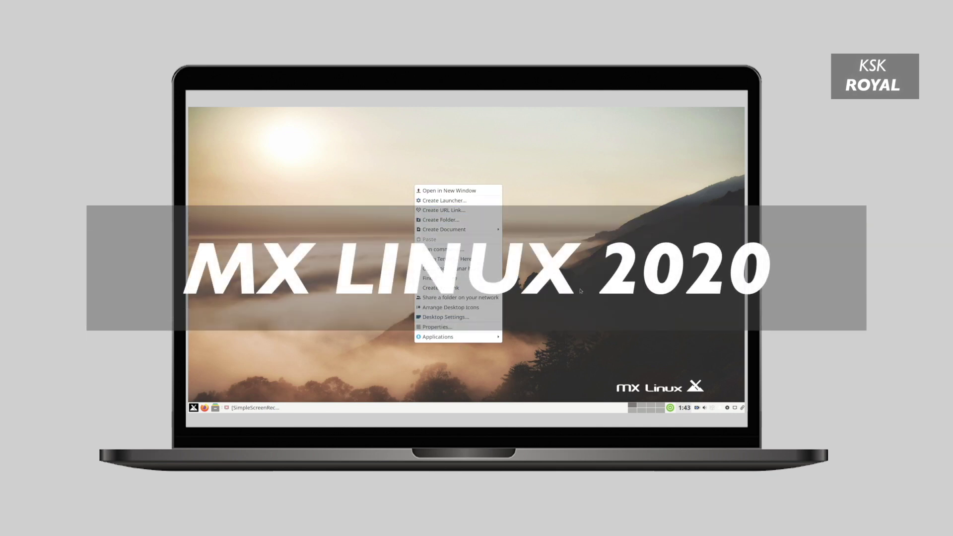
pyautogui.click(580, 291)
pyautogui.press('super')
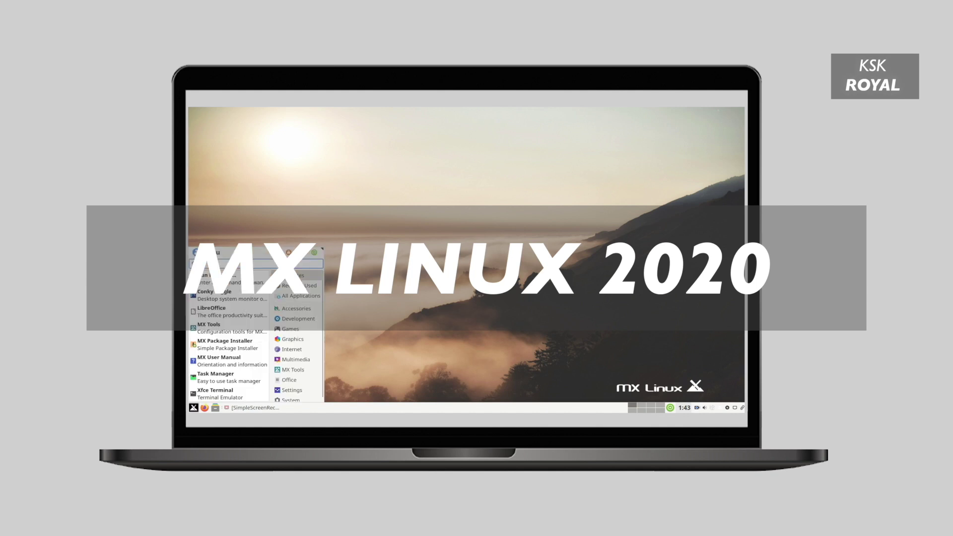
pyautogui.click(313, 296)
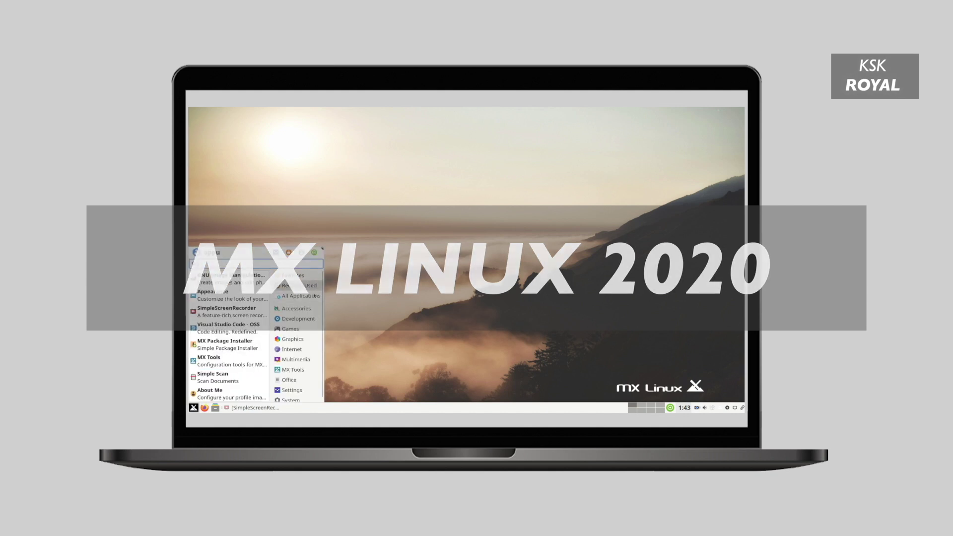
pyautogui.click(311, 308)
pyautogui.click(309, 319)
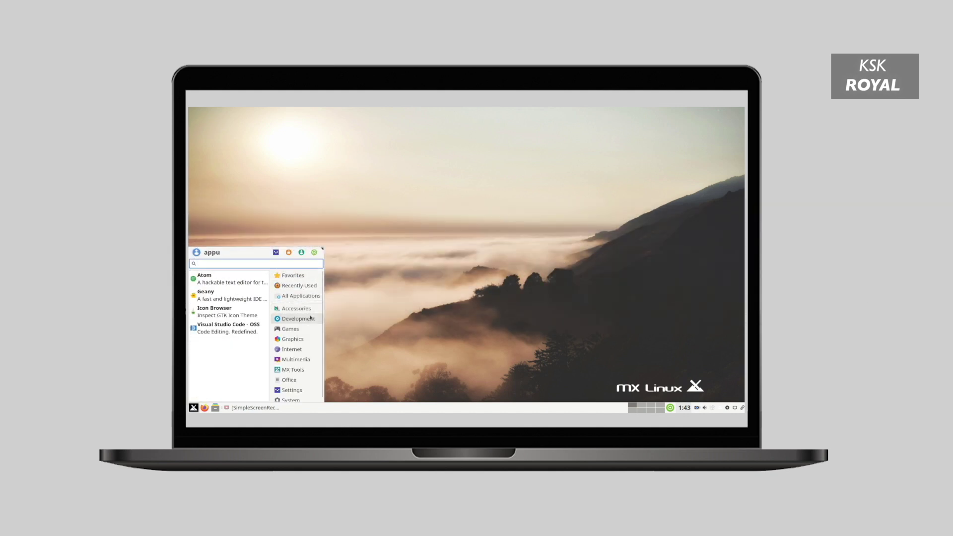
# Open a terminal and run neofetch to display the MX system summary
pyautogui.hotkey('ctrl', 'alt', 't')
pyautogui.write('neofetch')
pyautogui.press('Return')
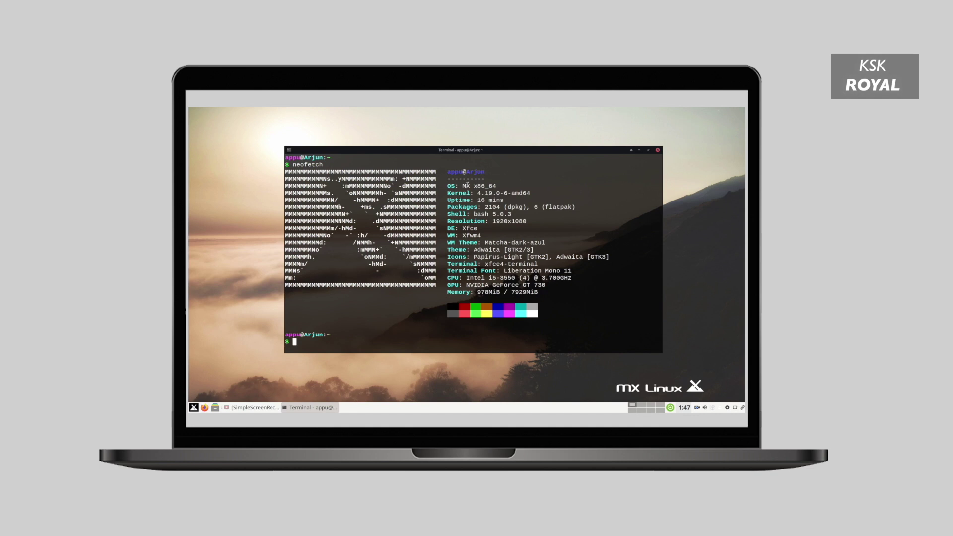
# Select the 'MX x86_64' OS line in the neofetch output
pyautogui.moveTo(463, 186); pyautogui.dragTo(534, 184)
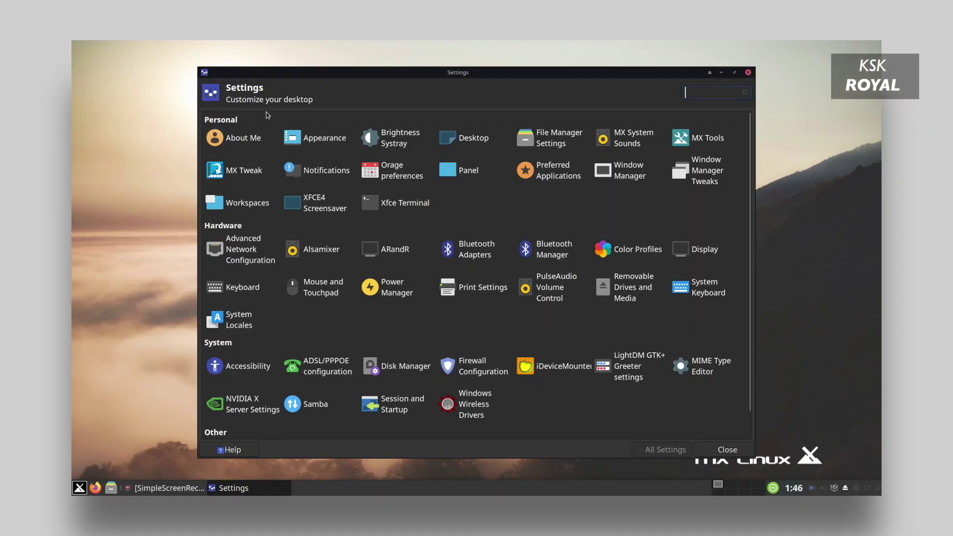
# Apply the Adwaita style theme in Appearance settings
pyautogui.click(291, 140)
pyautogui.scroll(1, 249, 153)
pyautogui.click(243, 140)
# Try the Papirus-Dark and Numix Light icon themes, ending on Papirus-Light
pyautogui.click(260, 121)
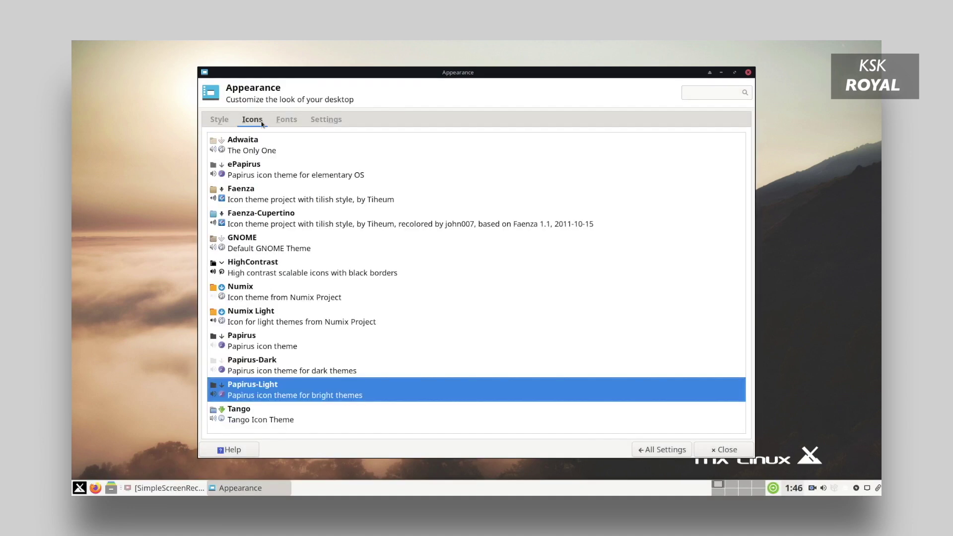
pyautogui.click(276, 365)
pyautogui.click(254, 386)
pyautogui.click(273, 321)
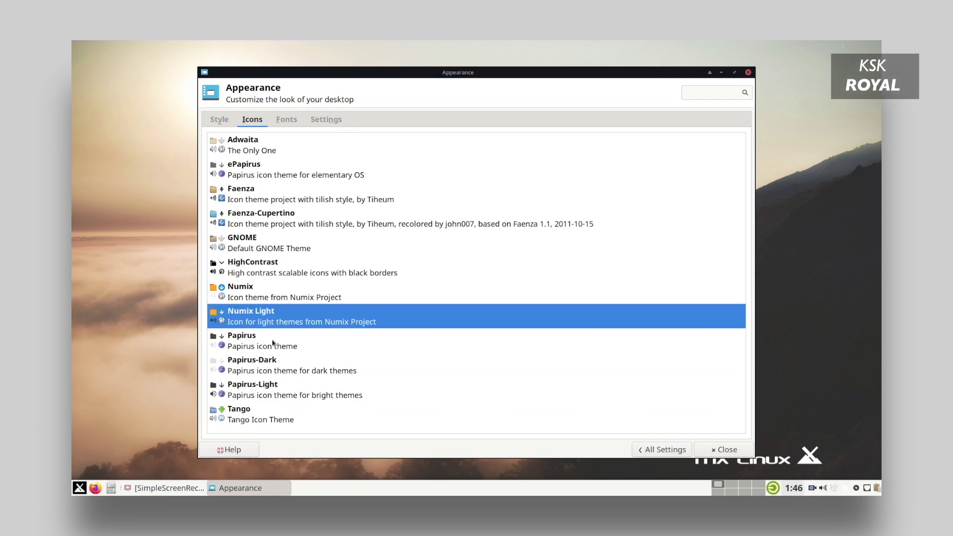
pyautogui.click(276, 390)
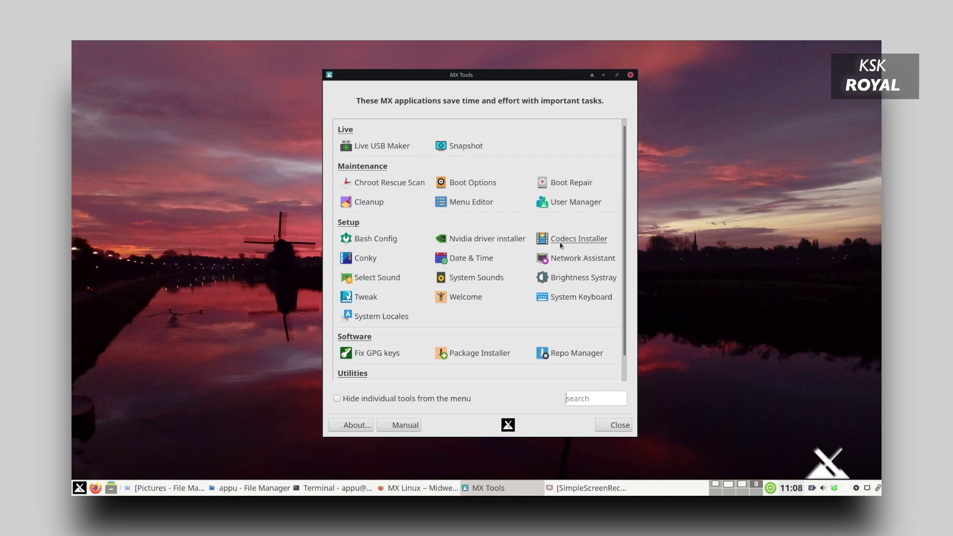
# Install the restricted codecs with MX Codecs Installer using the root password
pyautogui.click(563, 240)
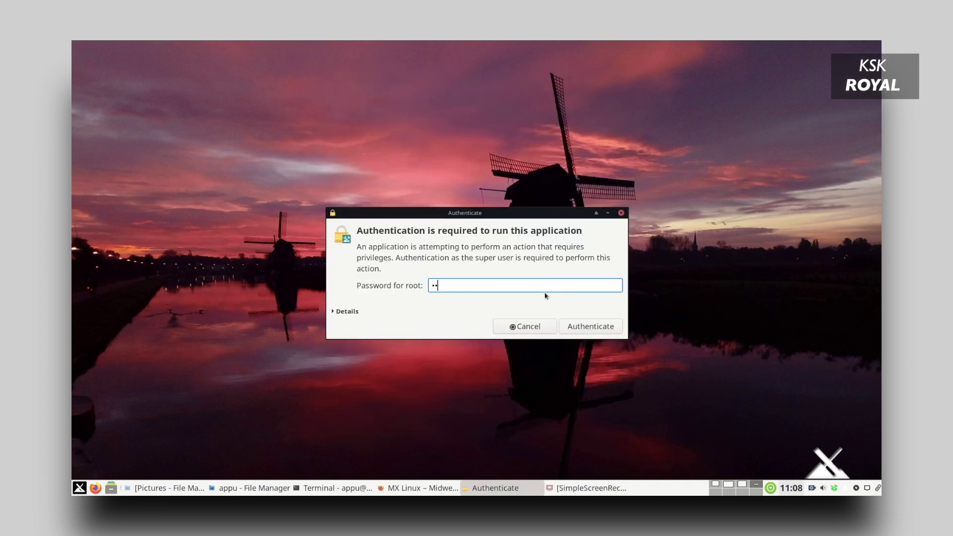
pyautogui.write('••')
pyautogui.press('Return')
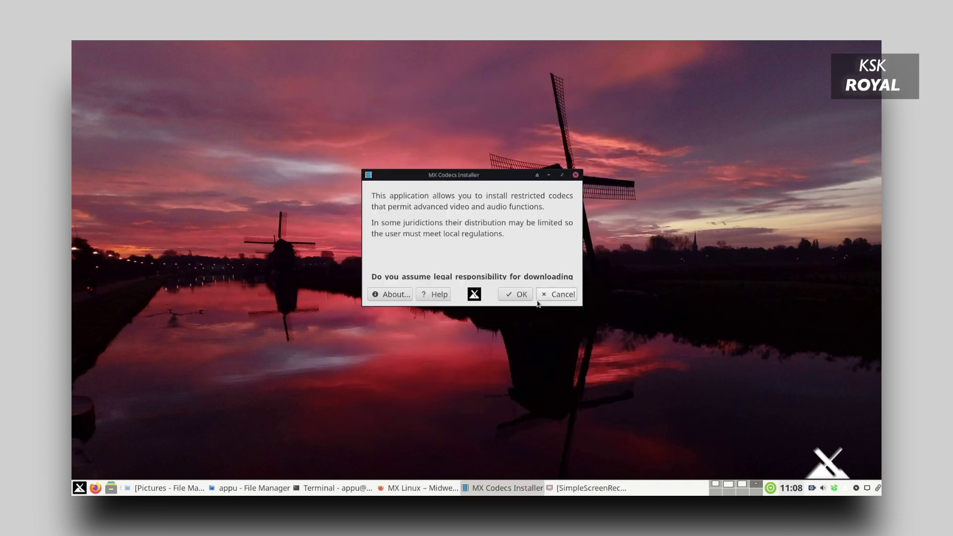
pyautogui.click(517, 295)
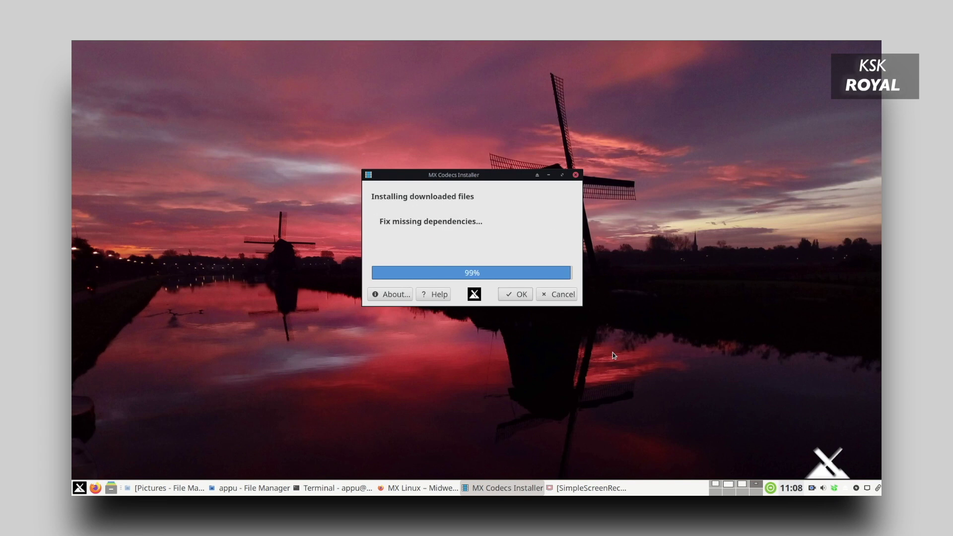
pyautogui.click(555, 245)
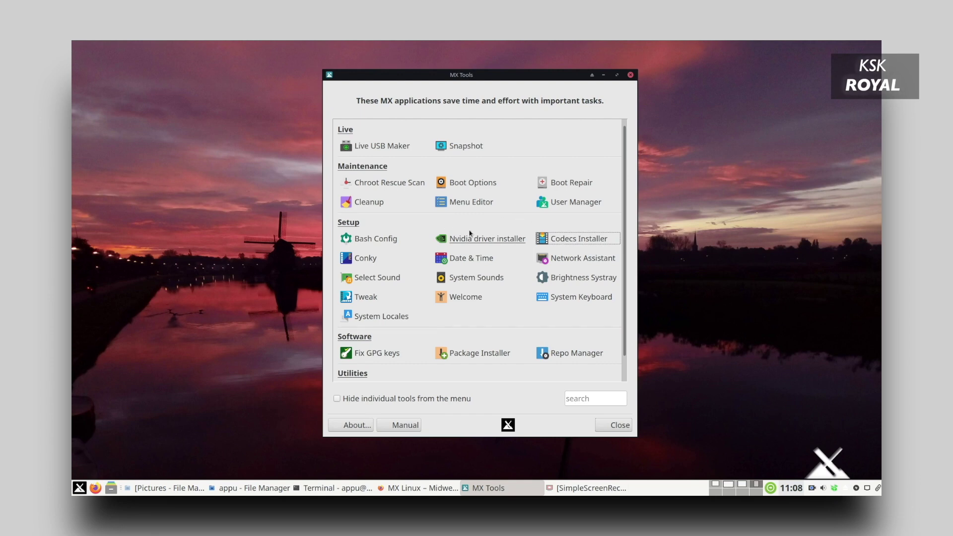
# Start the Nvidia driver installer in a terminal, authenticating and accepting the default
pyautogui.click(473, 241)
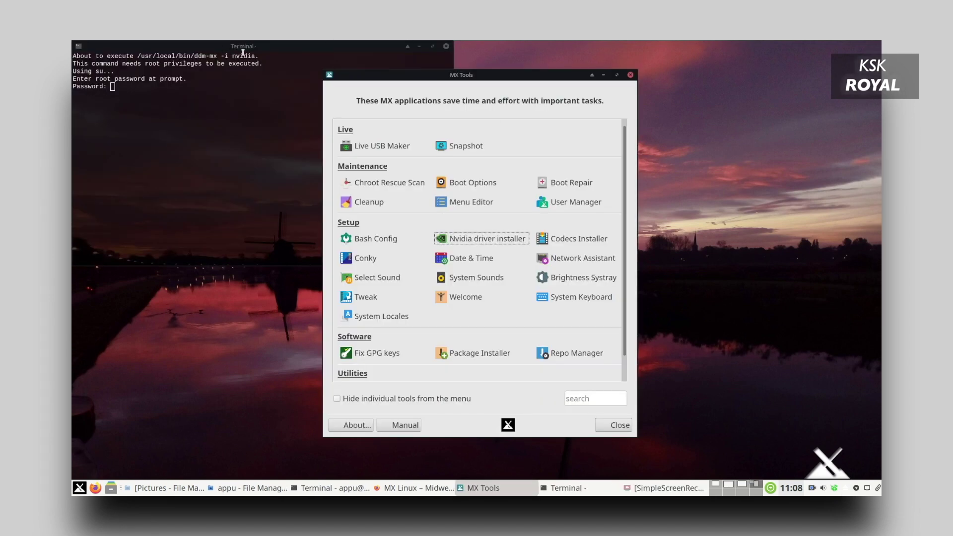
pyautogui.moveTo(255, 57); pyautogui.dragTo(472, 168)
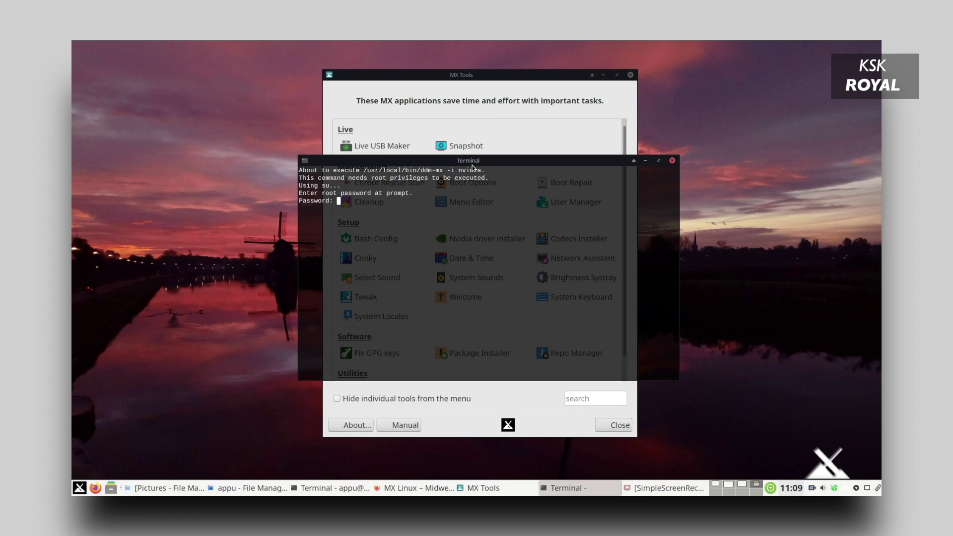
pyautogui.press('Return')
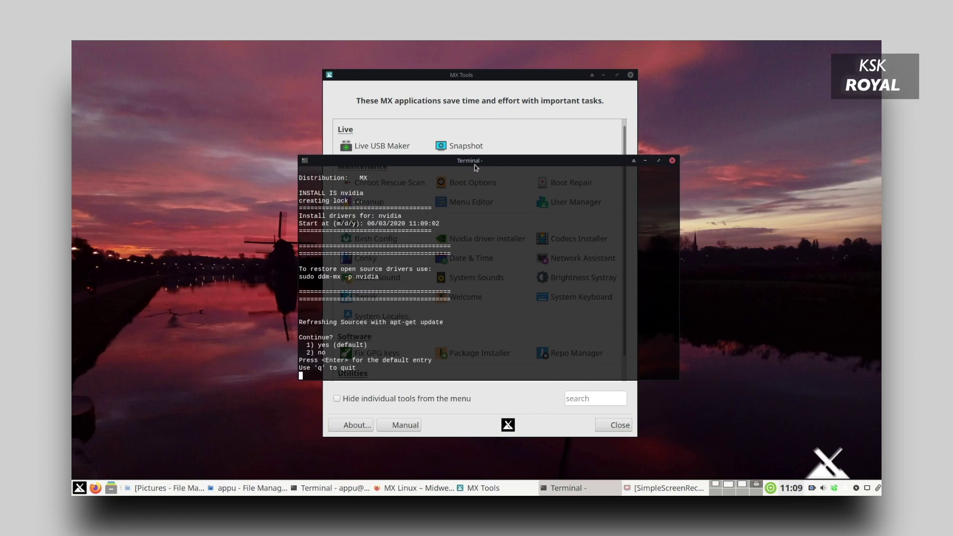
pyautogui.press('Return')
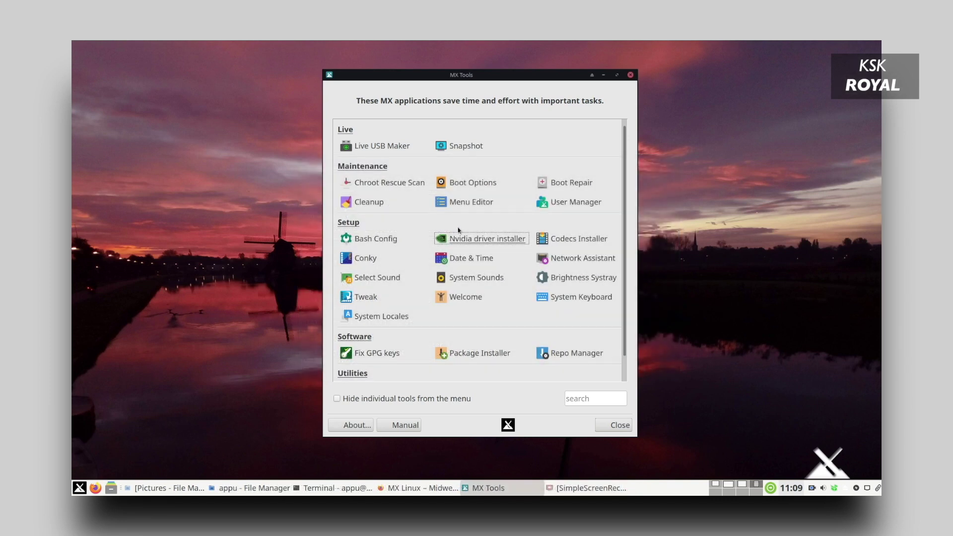
# In MX Boot Options, set a 10-second menu timeout and default boot to MX 19 patito feo
pyautogui.click(470, 183)
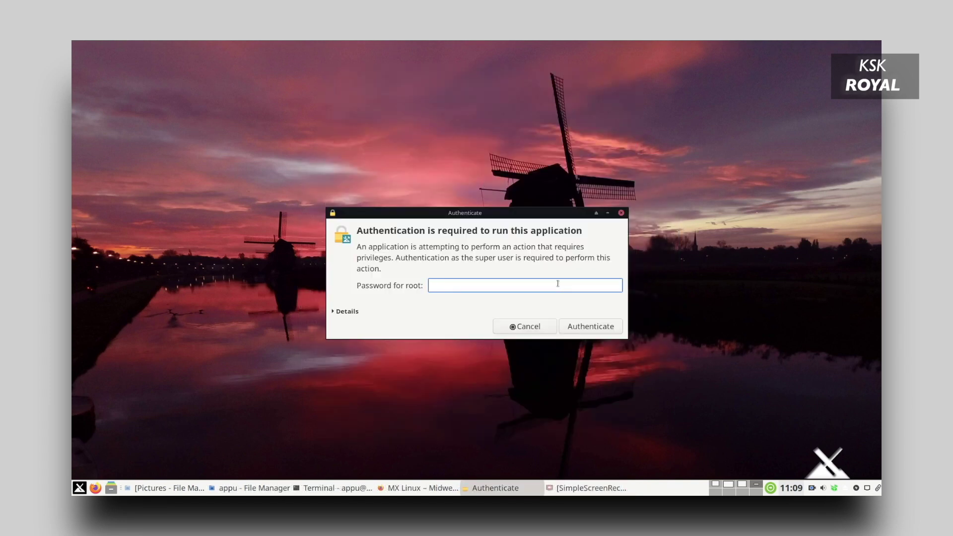
pyautogui.write('*****')
pyautogui.press('Return')
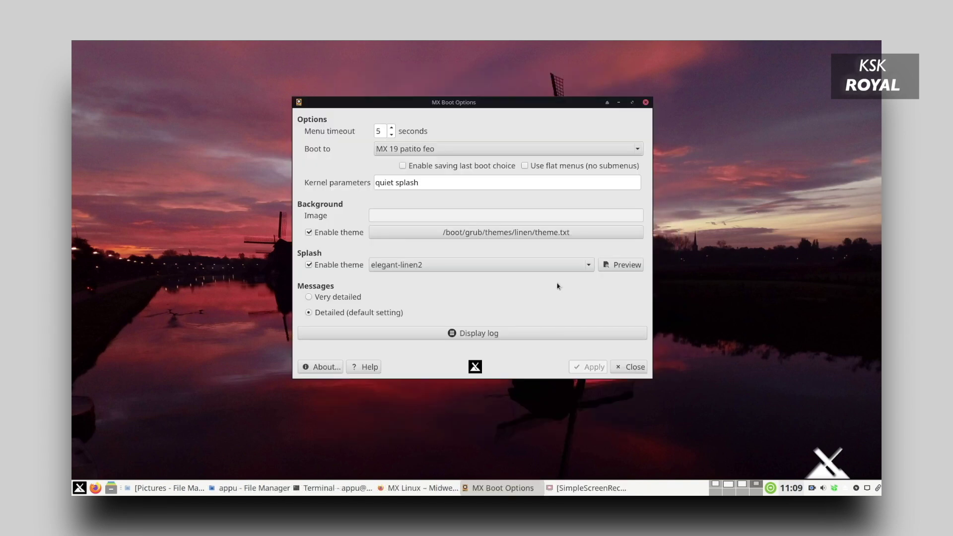
pyautogui.click(391, 129)
pyautogui.click(392, 129)
pyautogui.click(392, 129)
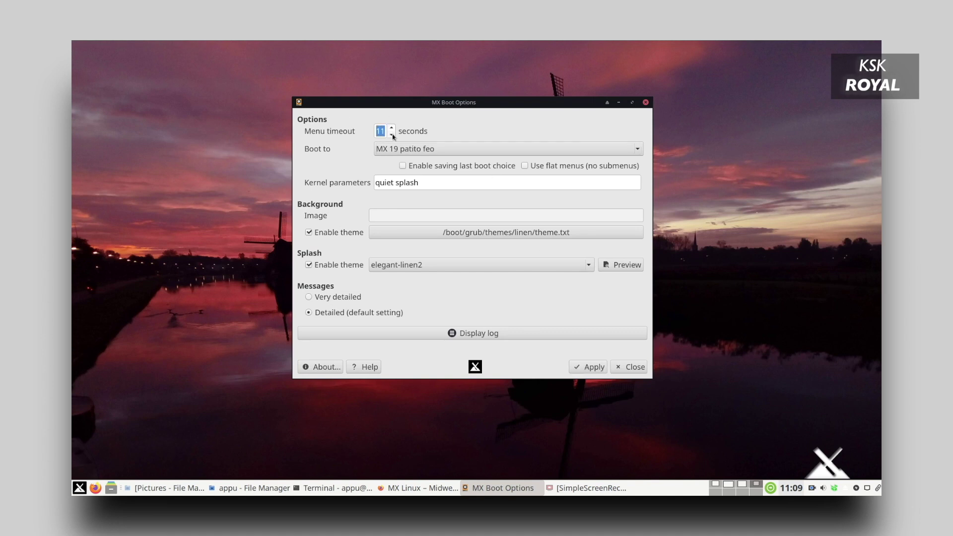
pyautogui.click(392, 135)
pyautogui.click(401, 153)
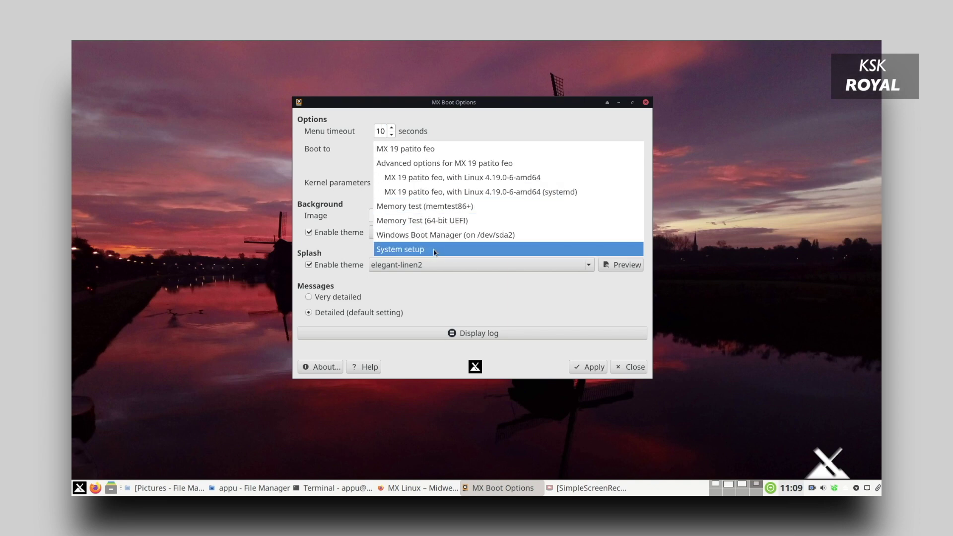
pyautogui.click(412, 149)
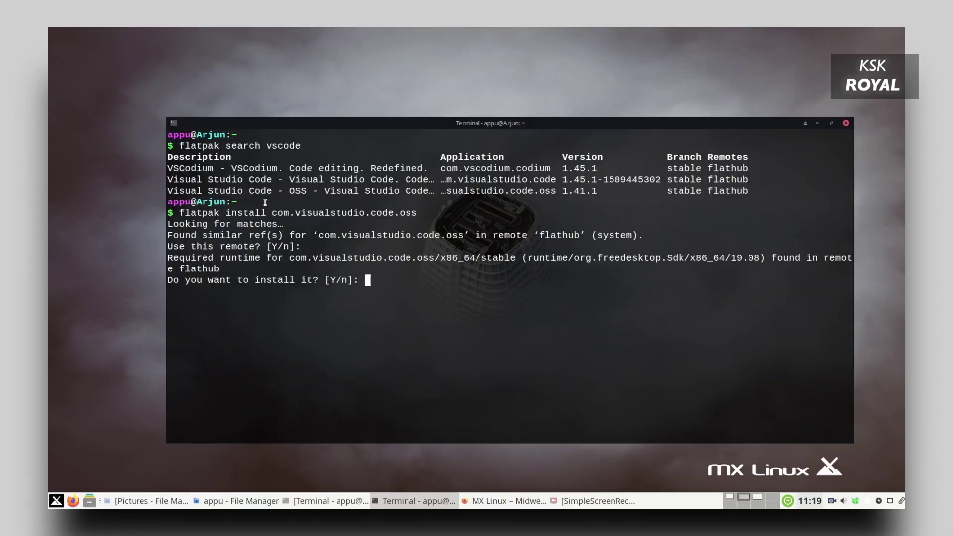
# Accept the default answer to install com.visualstudio.code.oss from flathub
pyautogui.press('Return')
pyautogui.press('Return')
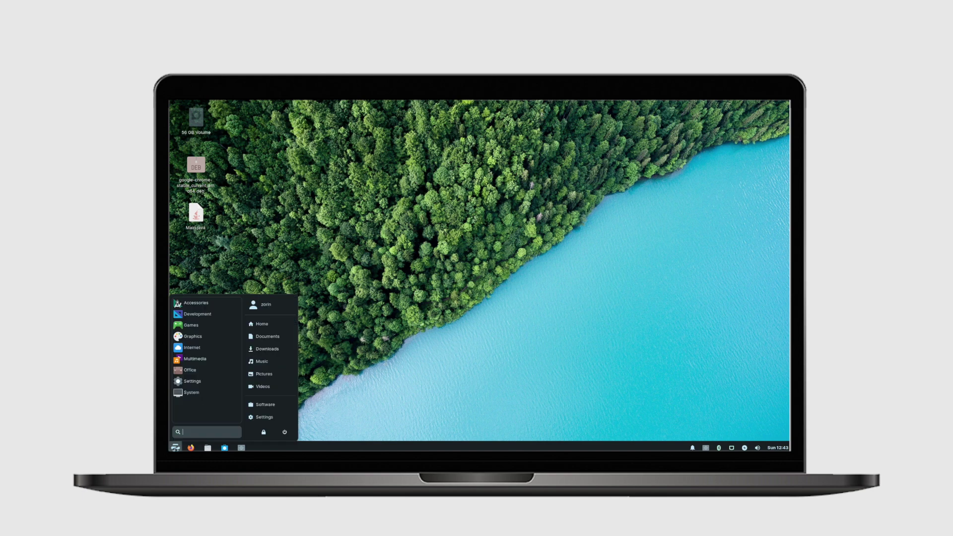
# Open the Home folder, look inside Downloads at its two TAR archives, and toggle the path bar
pyautogui.click(280, 324)
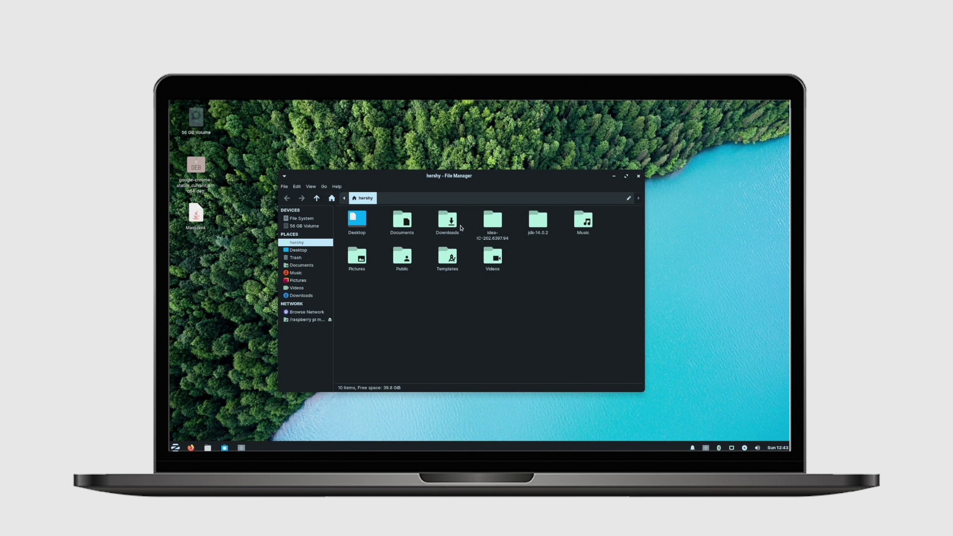
pyautogui.doubleClick(446, 219)
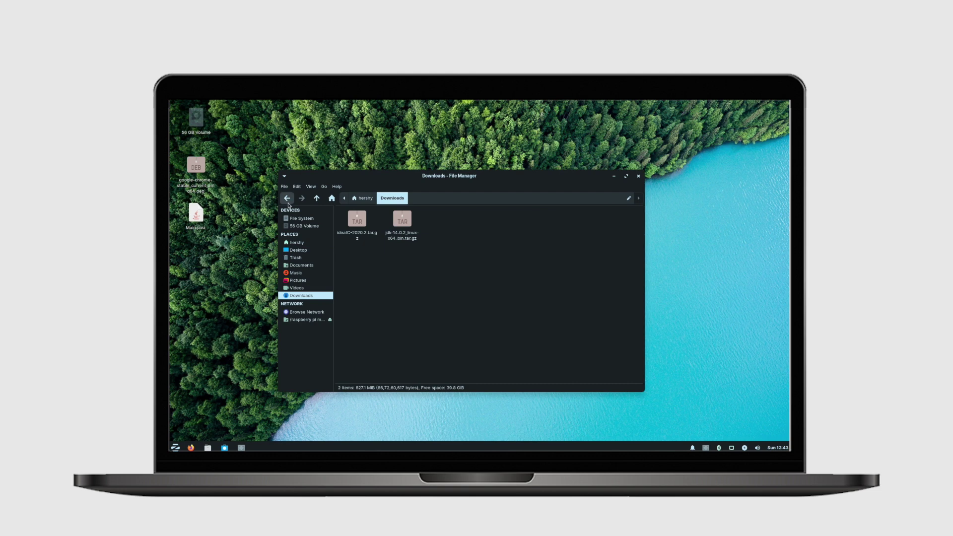
pyautogui.click(287, 198)
pyautogui.click(458, 199)
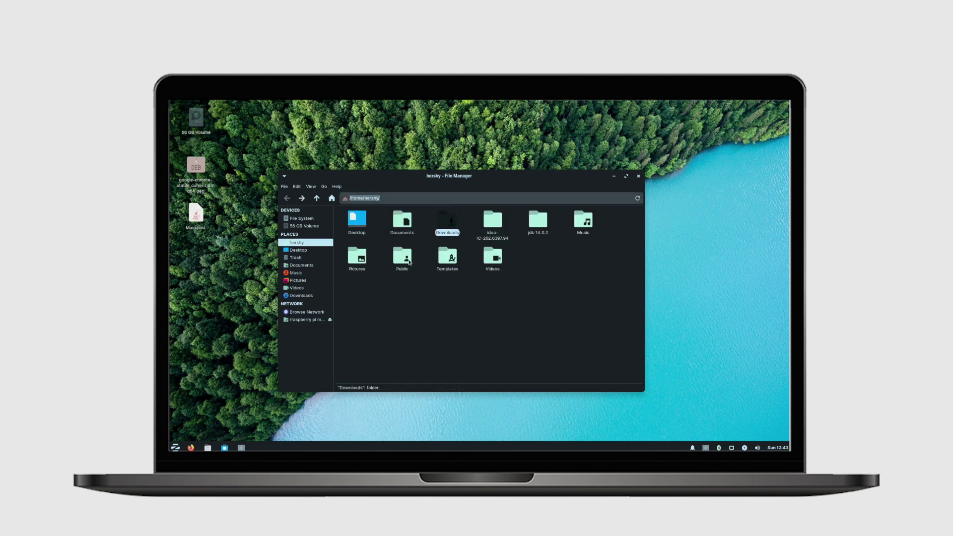
pyautogui.click(487, 333)
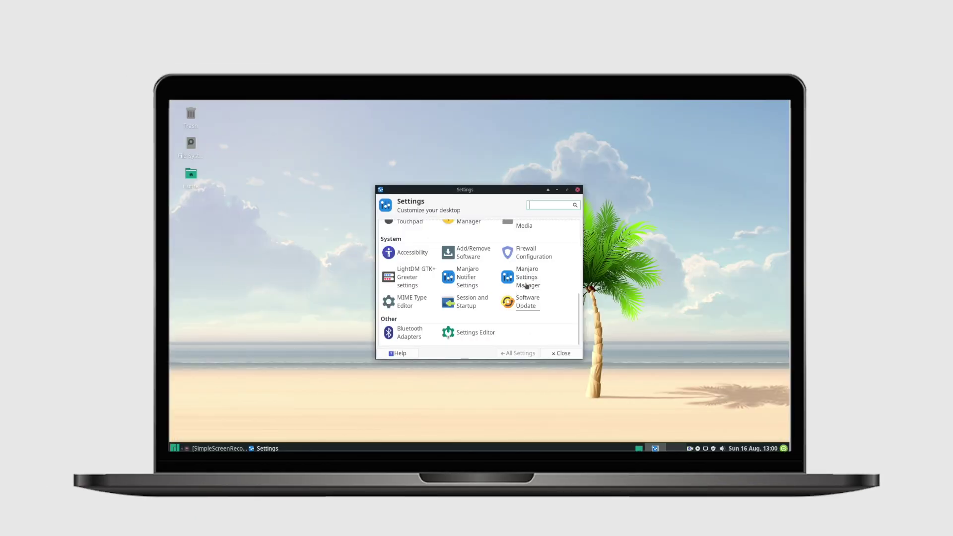
# Open Manjaro Settings Manager, scan its categories, and go to the Kernel page
pyautogui.click(528, 279)
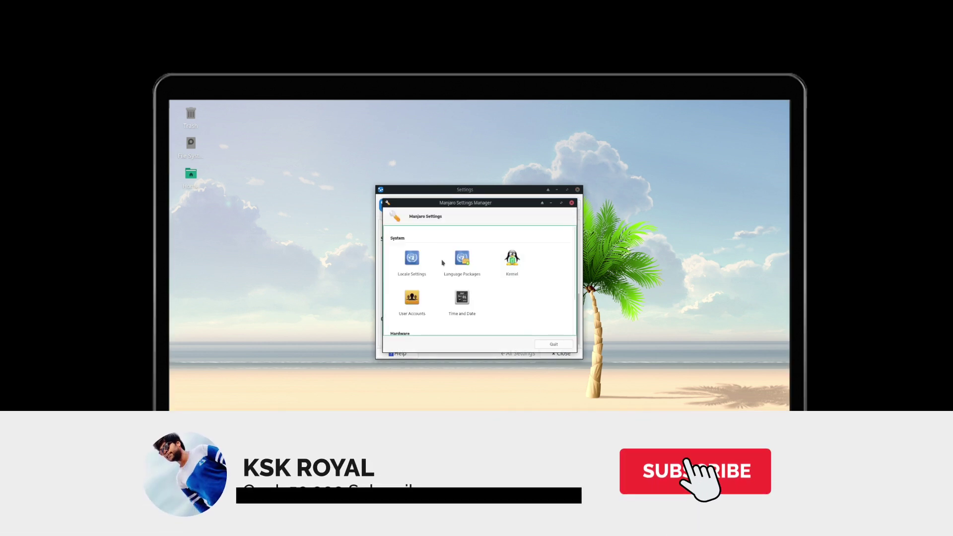
pyautogui.scroll(-3, 436, 271)
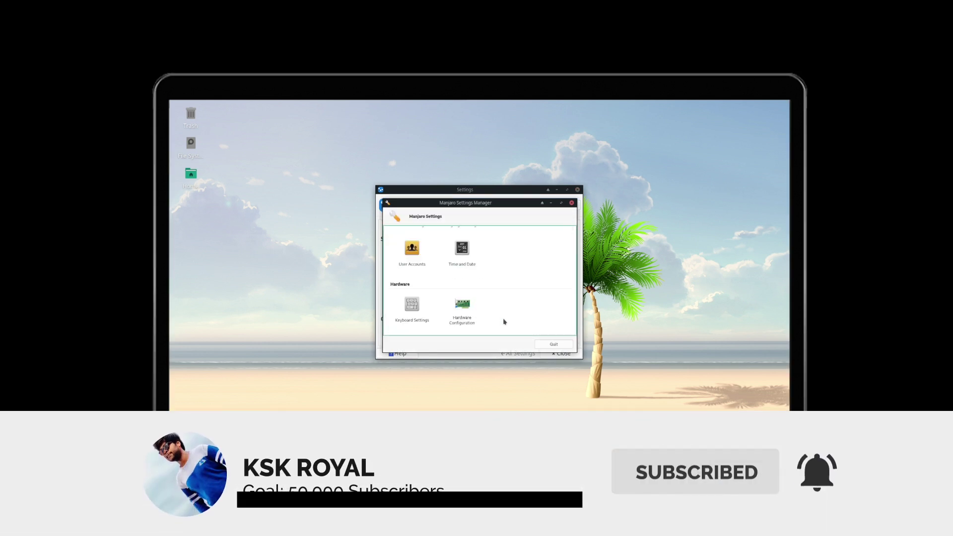
pyautogui.scroll(3, 453, 277)
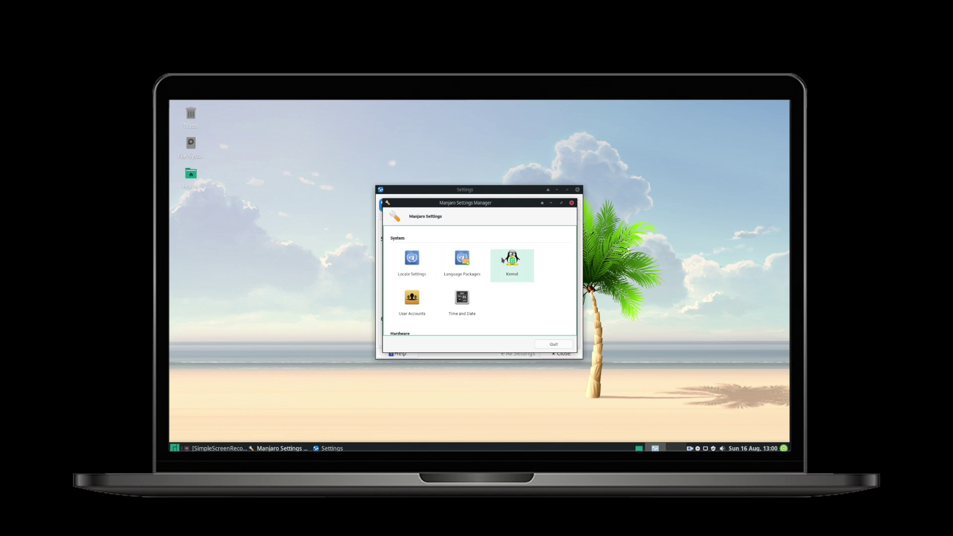
pyautogui.click(512, 263)
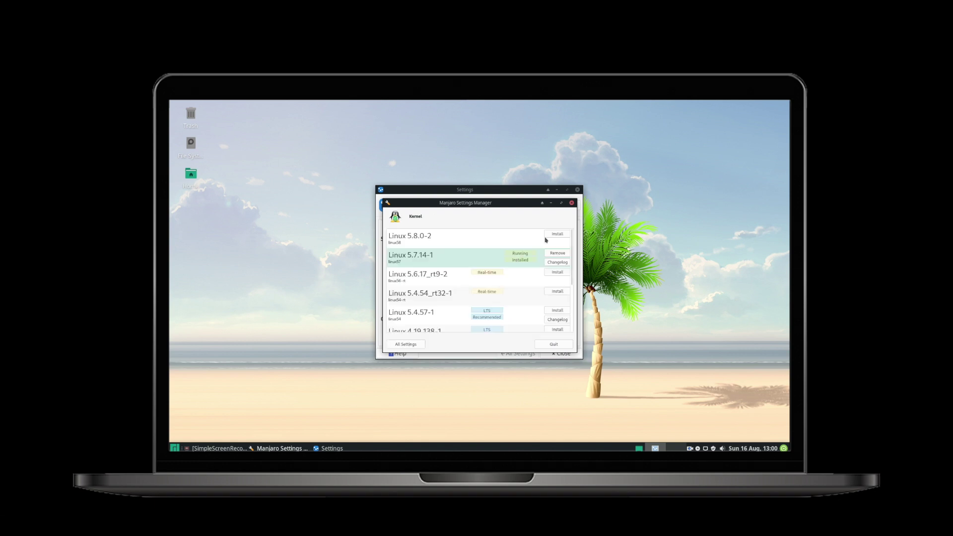